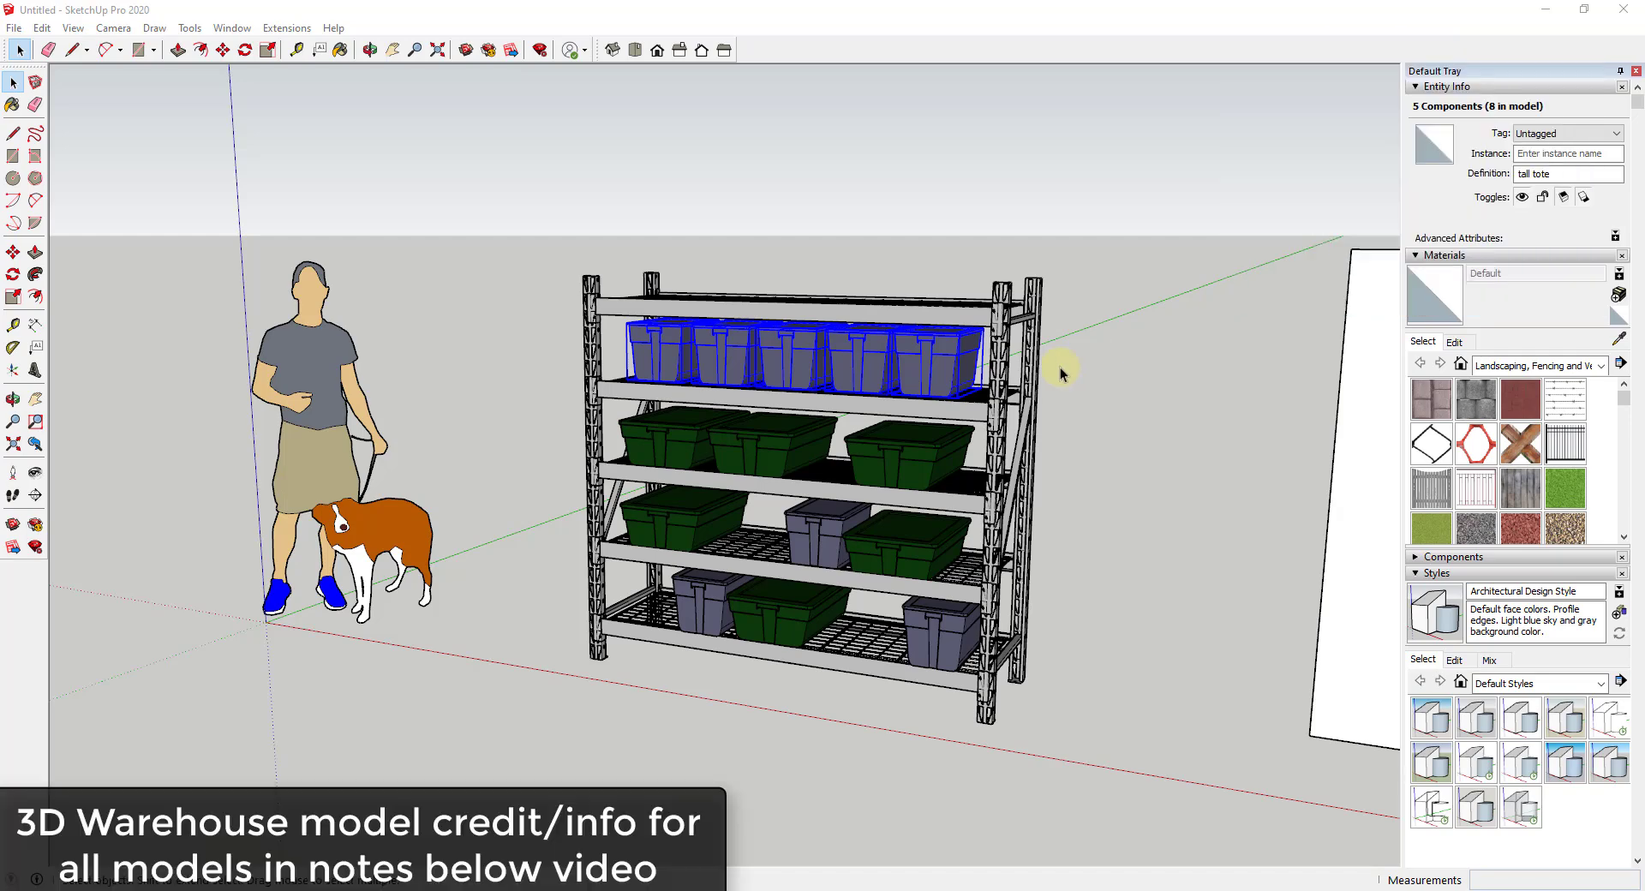
# Examine the storage rack and the uneven gaps between the totes on its lower shelves.
pyautogui.scroll(3, 962, 655)
pyautogui.scroll(2, 808, 640)
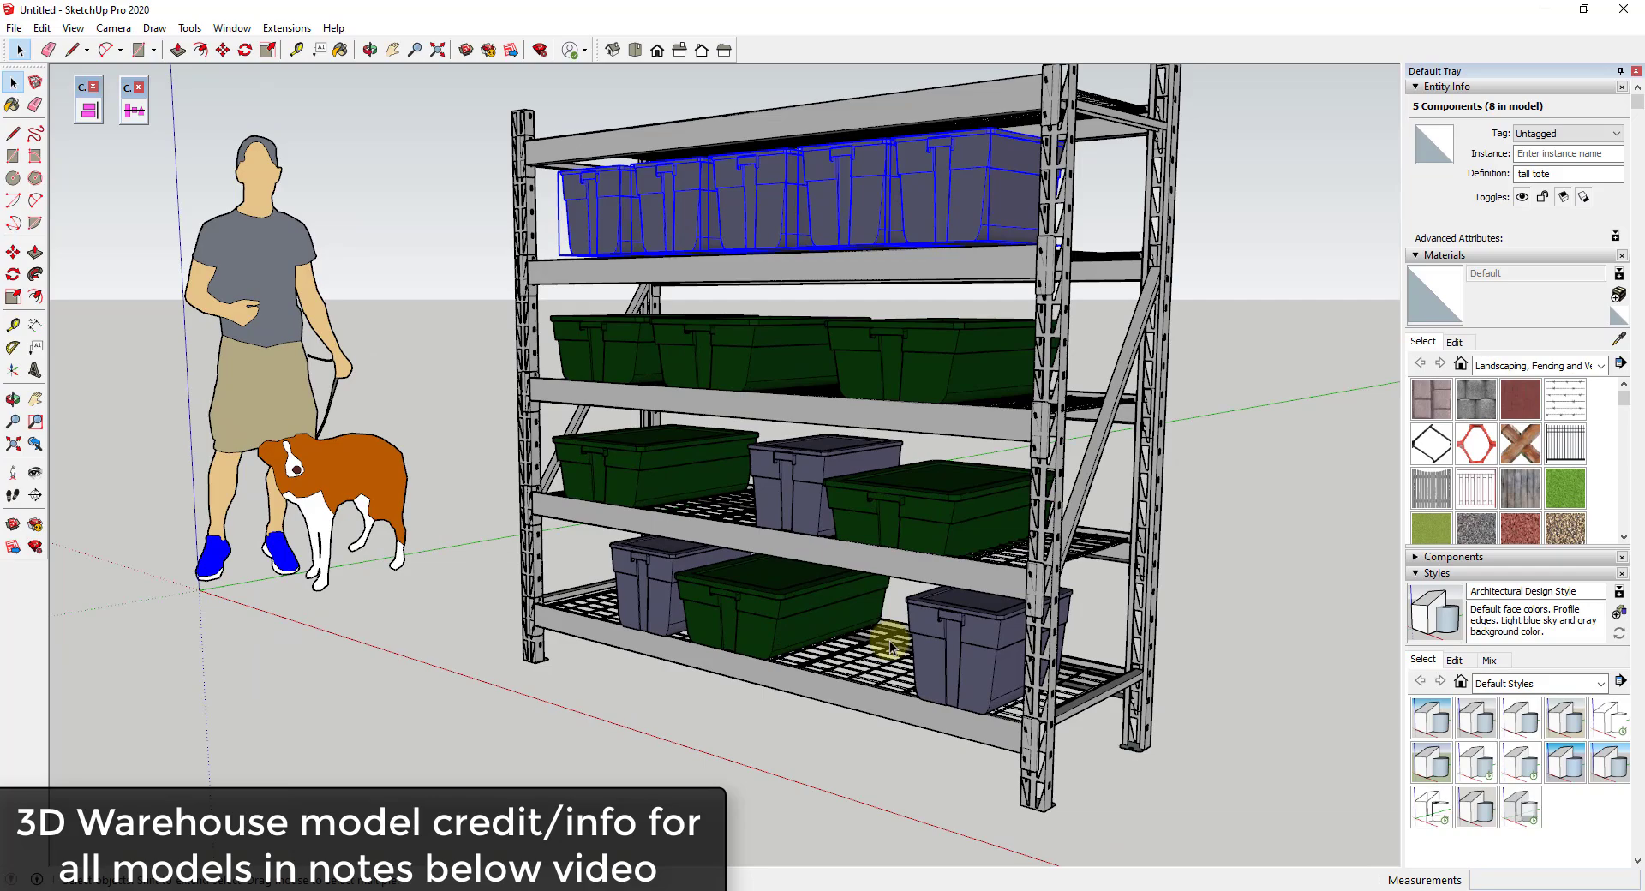
pyautogui.moveTo(890, 640); pyautogui.dragTo(840, 627, button='middle')
pyautogui.scroll(3, 841, 627)
pyautogui.moveTo(676, 624); pyautogui.dragTo(881, 617, button='middle')
pyautogui.scroll(-2, 881, 618)
pyautogui.scroll(1, 694, 604)
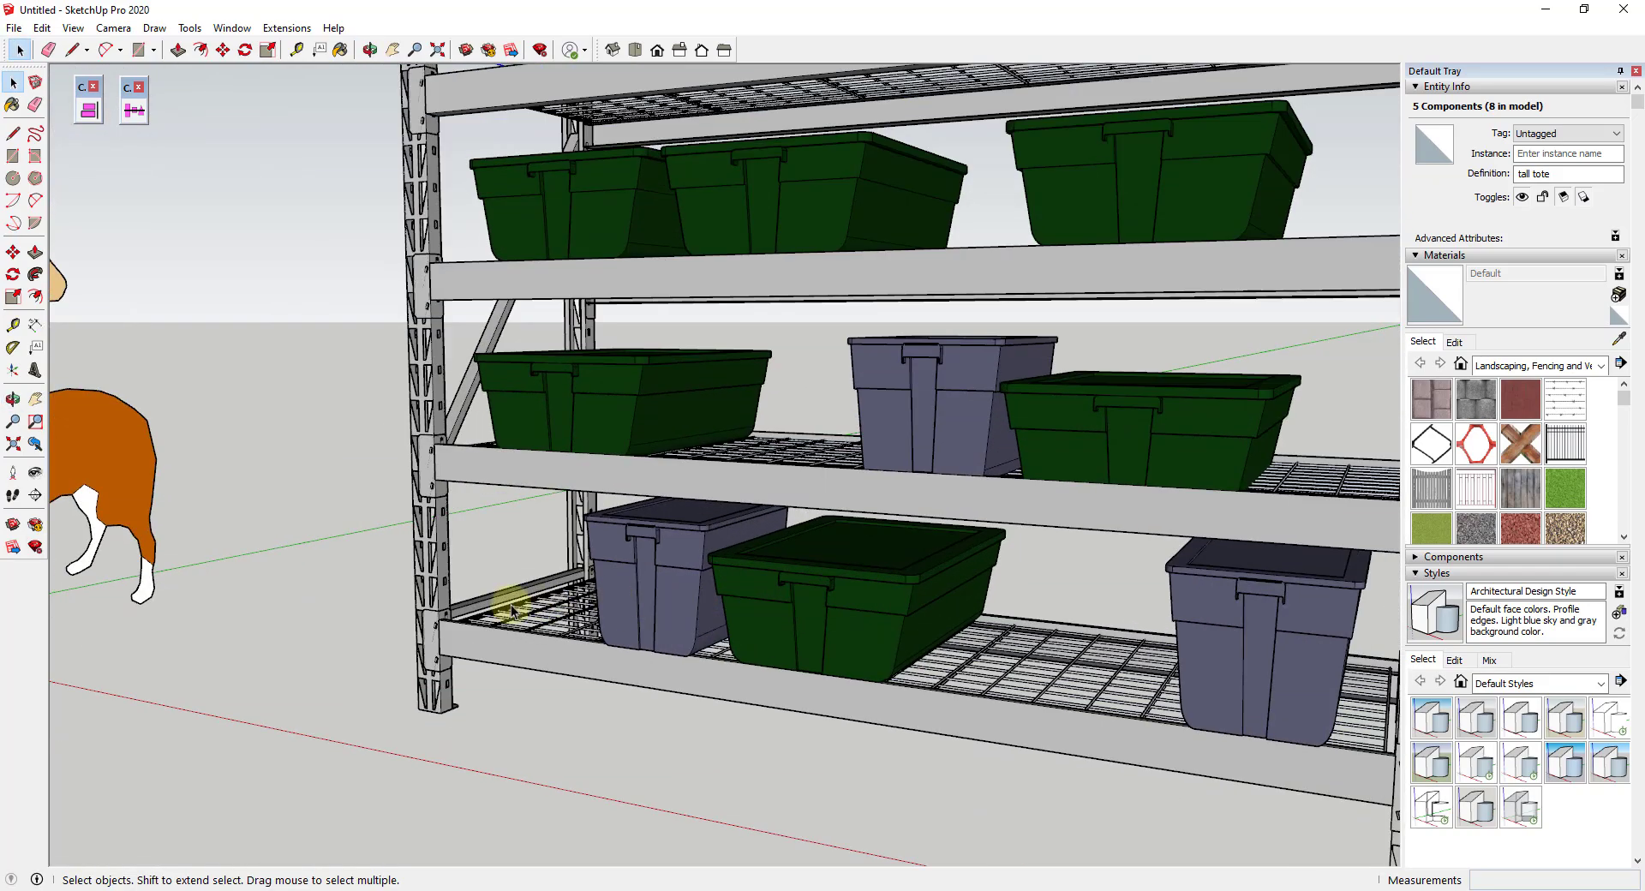
pyautogui.scroll(-4, 1043, 617)
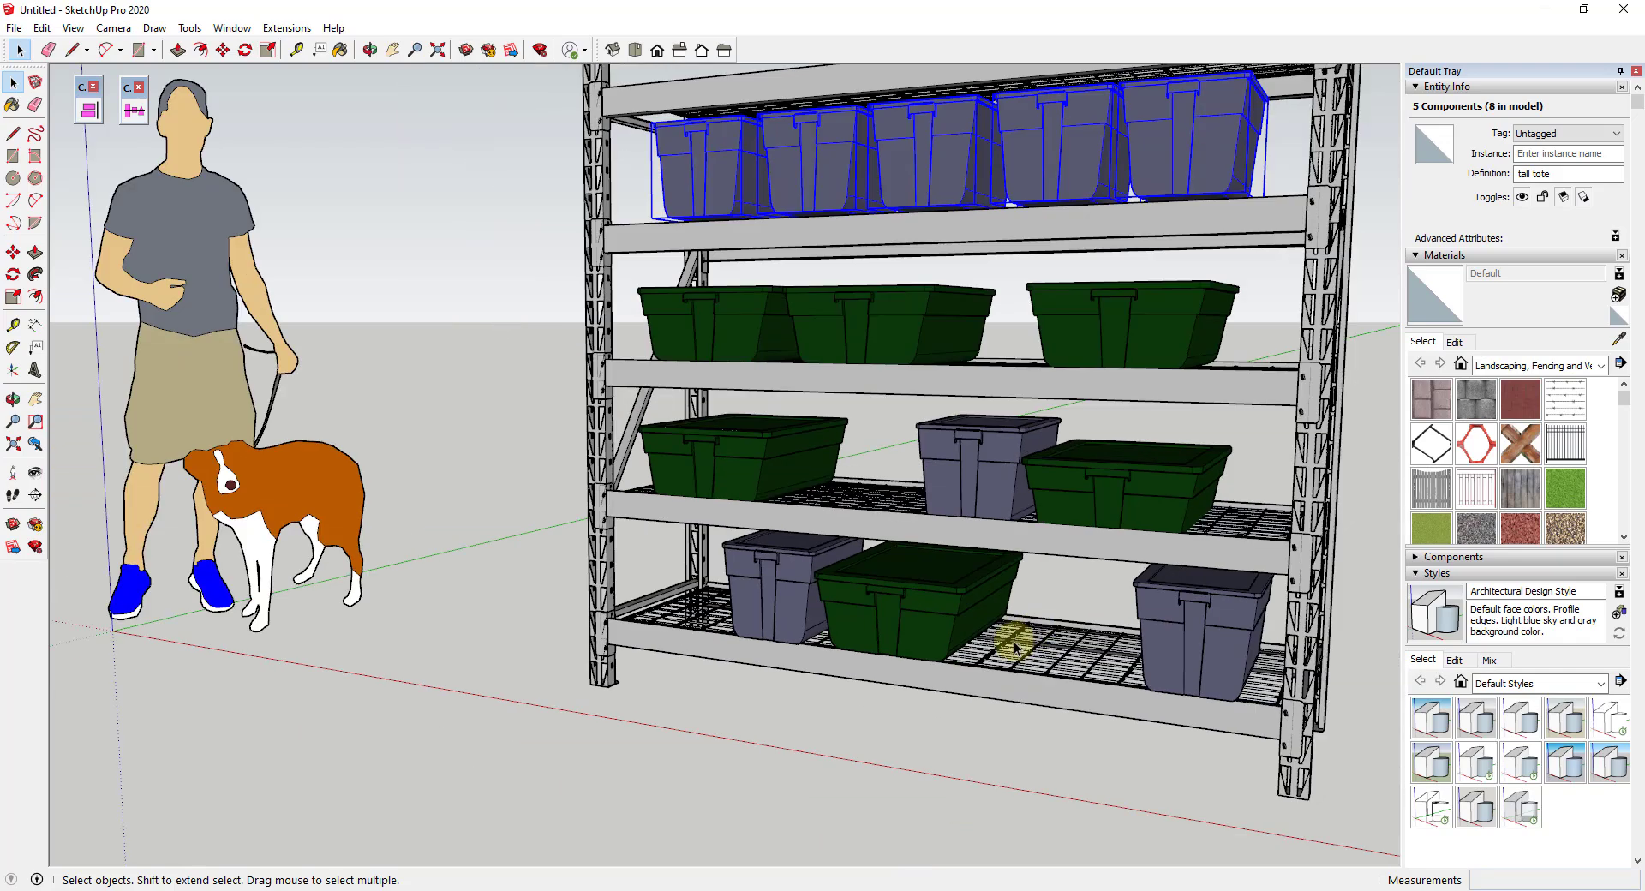
pyautogui.moveTo(999, 643); pyautogui.dragTo(1054, 643, button='middle')
pyautogui.scroll(4, 869, 617)
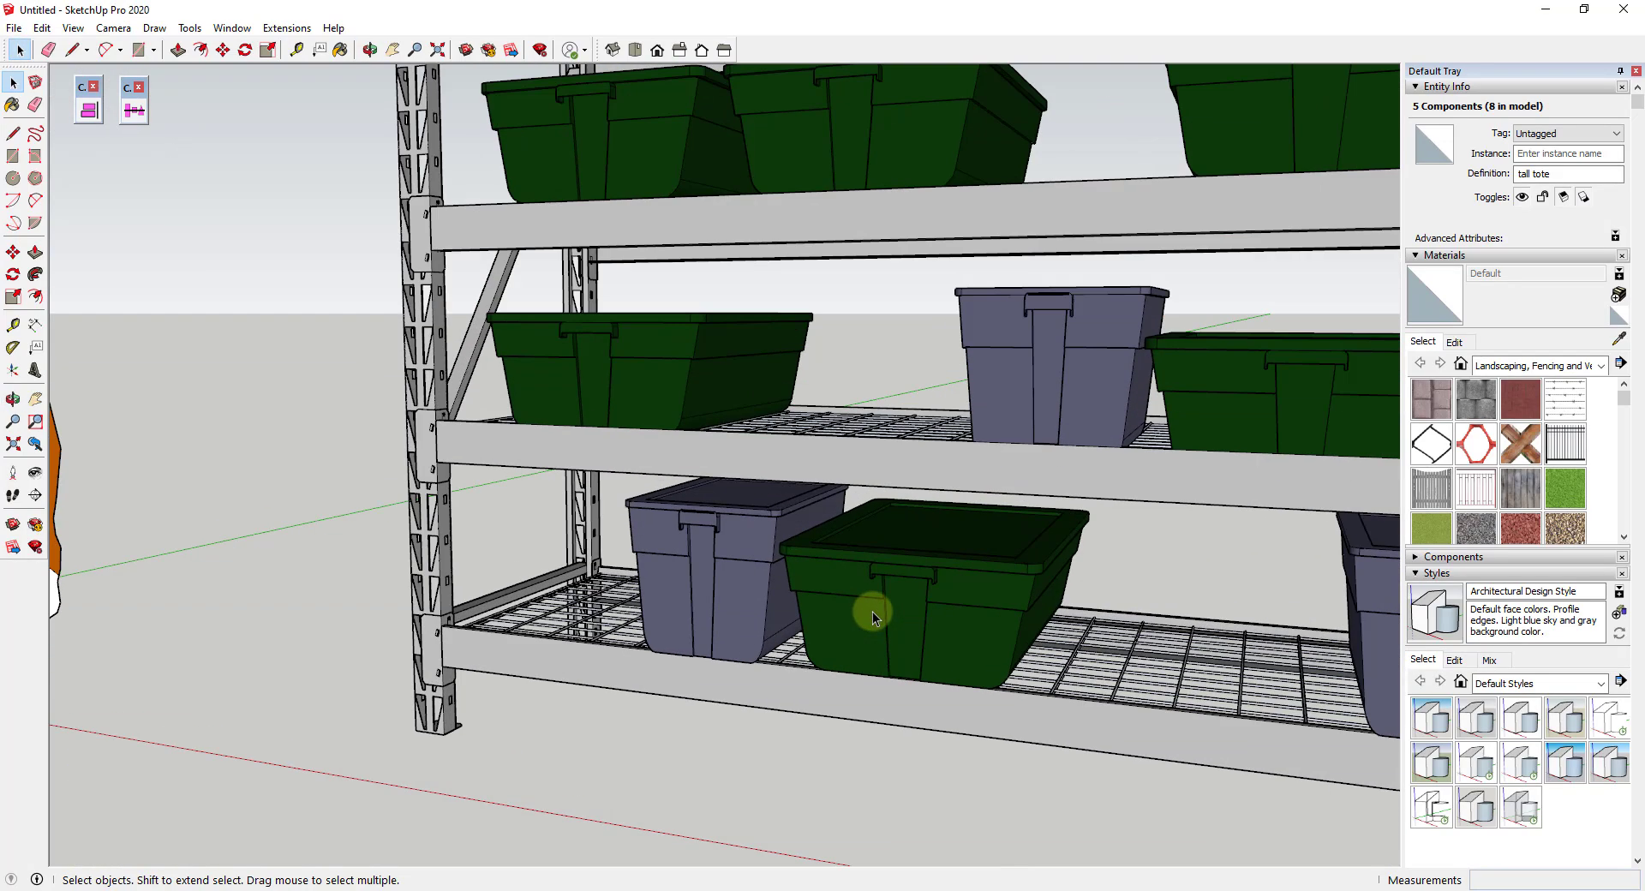
pyautogui.scroll(-3, 754, 621)
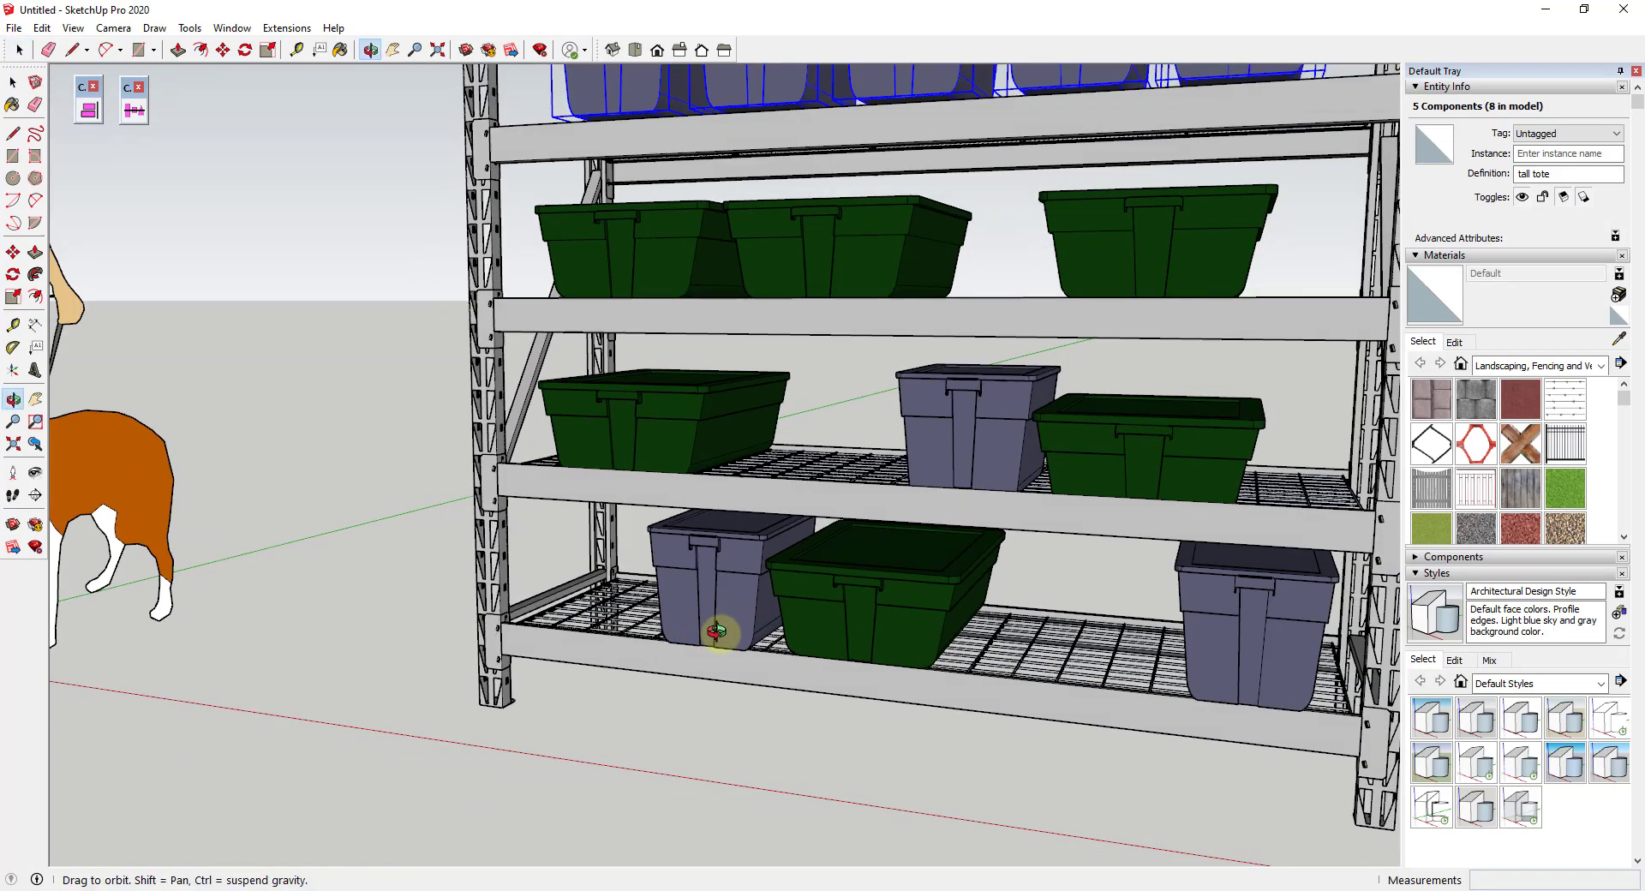
# Draw a line about 3' 11" long along the bottom shelf's front beam, between the outer totes, and divide it into 3 segments.
pyautogui.press('l')
pyautogui.scroll(3, 656, 644)
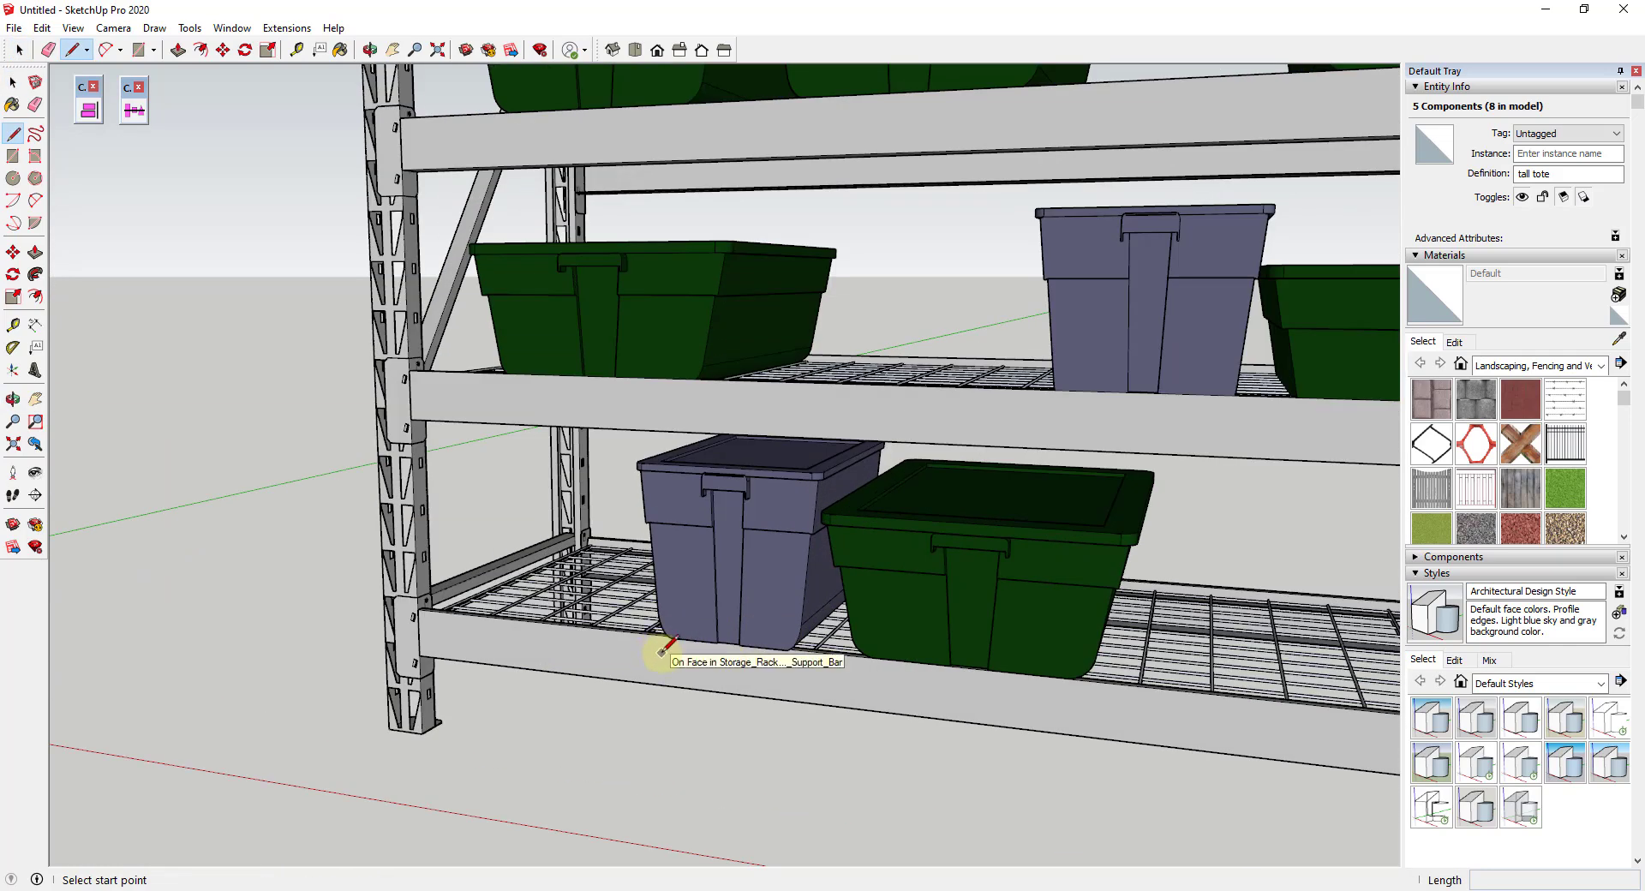
pyautogui.click(656, 648)
pyautogui.scroll(-4, 1017, 697)
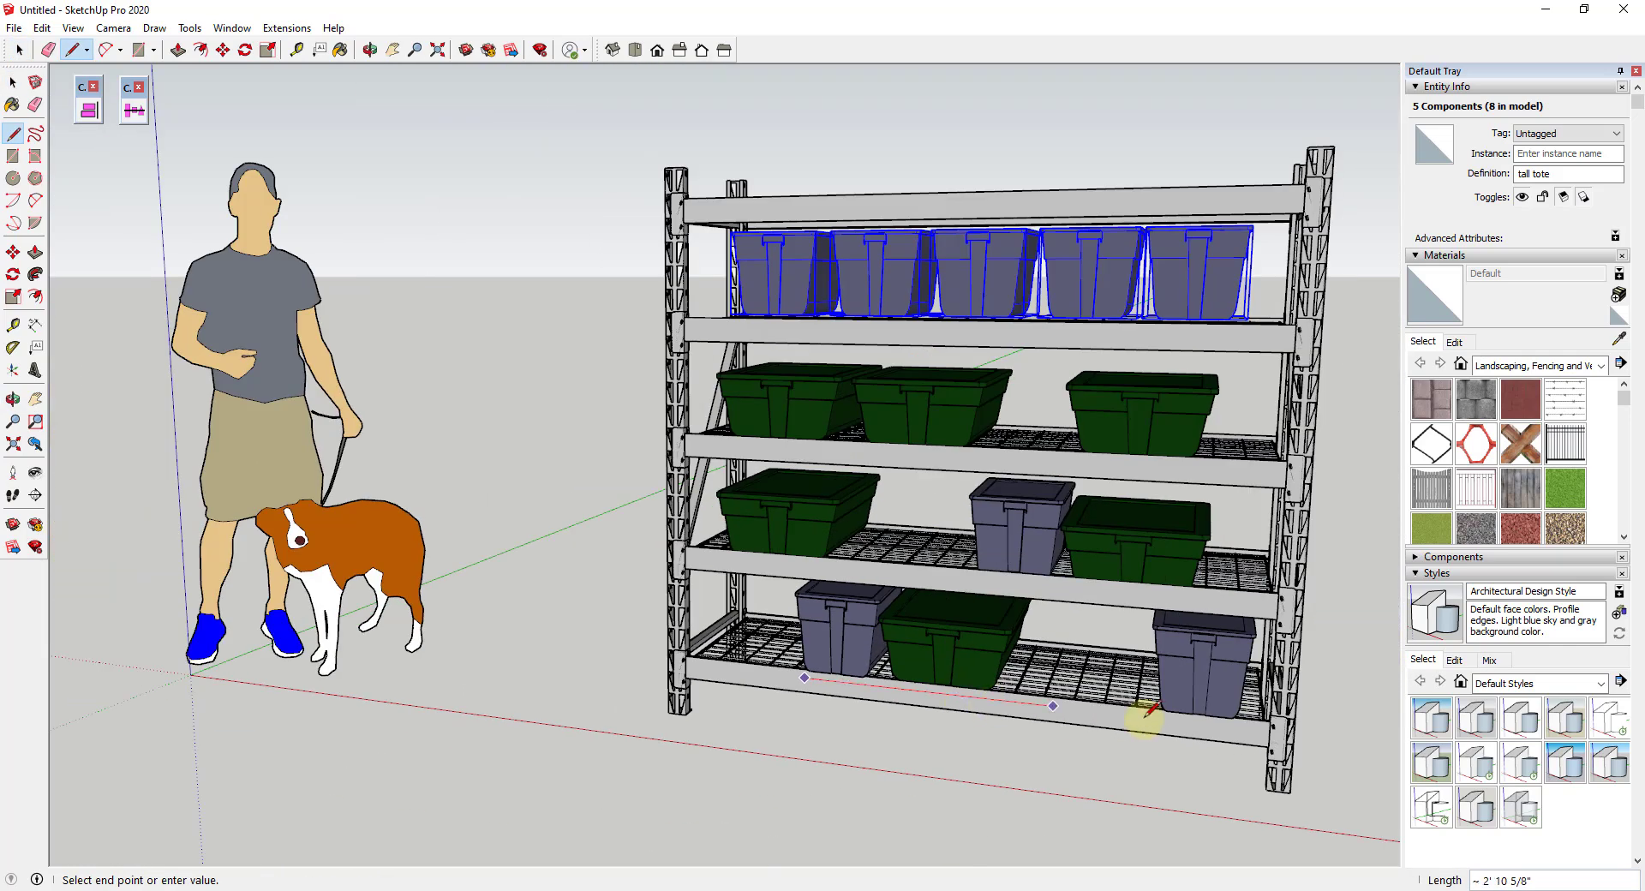
pyautogui.click(1191, 722)
pyautogui.press('space')
pyautogui.rightClick(1148, 727)
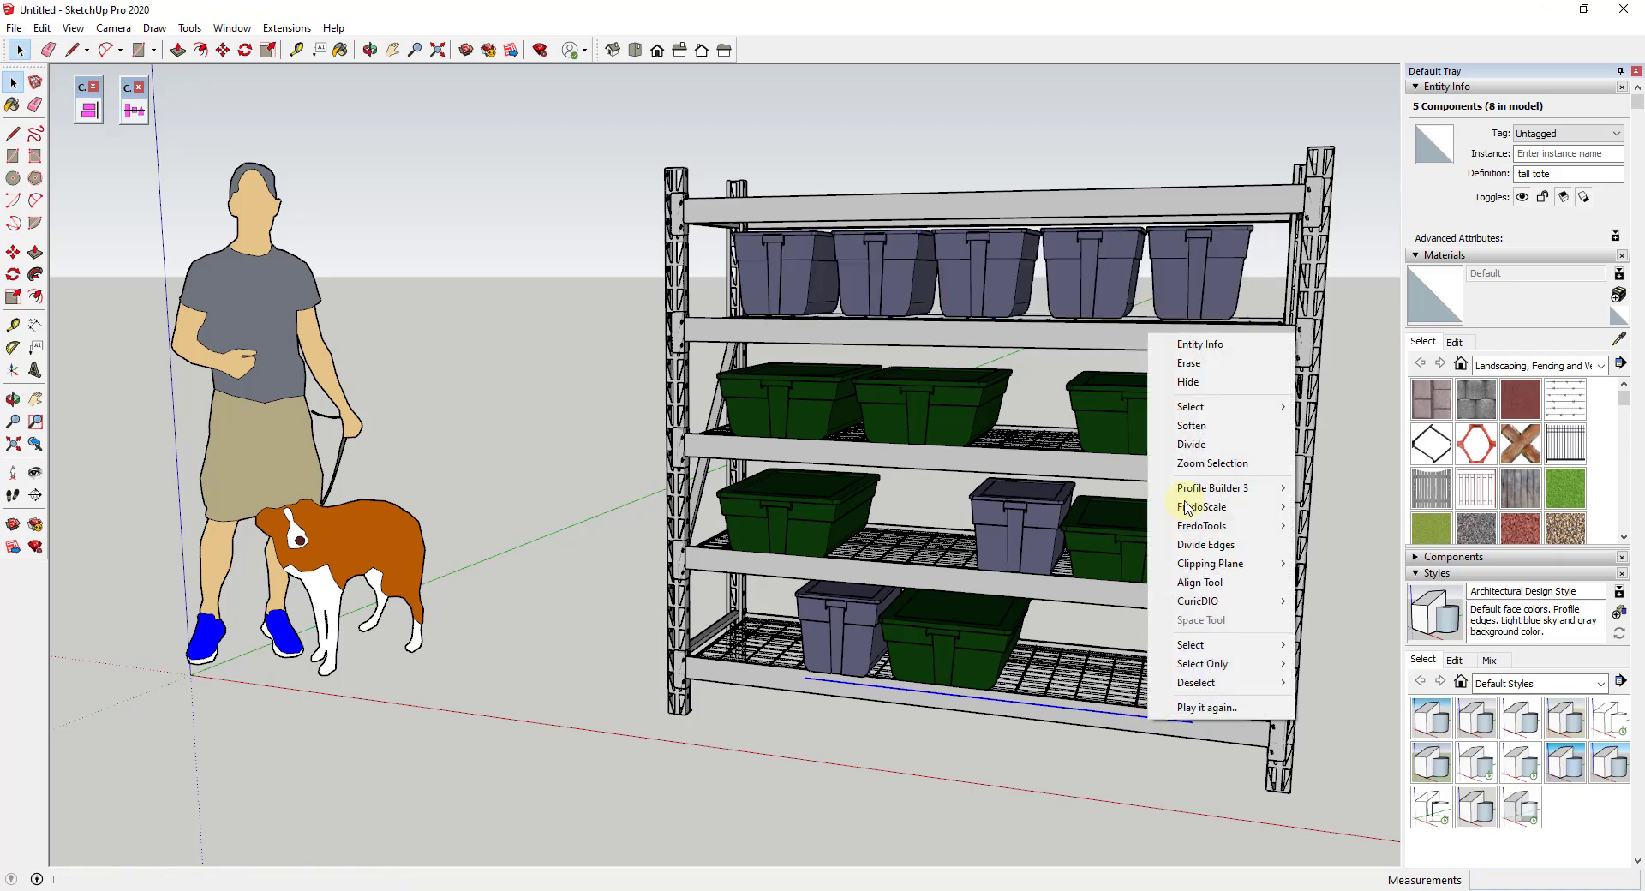
pyautogui.click(1179, 445)
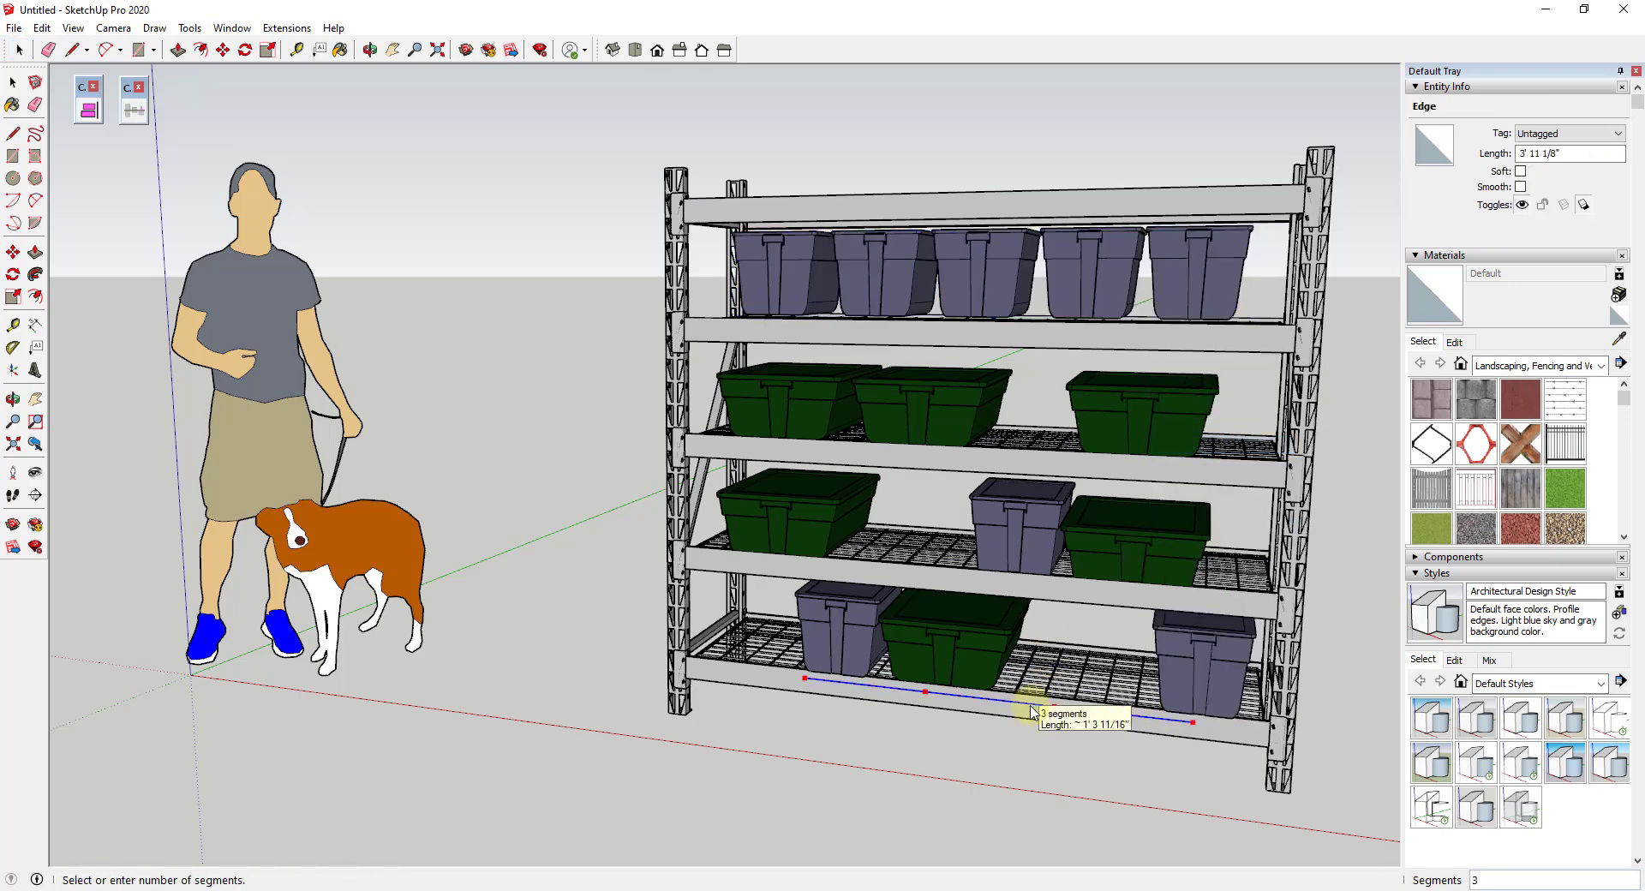
pyautogui.click(1025, 708)
# Move the green tote on the bottom shelf along the red axis by its lower front midpoint, about 6" away from the neighbouring grey tote.
pyautogui.click(965, 655)
pyautogui.scroll(3, 965, 654)
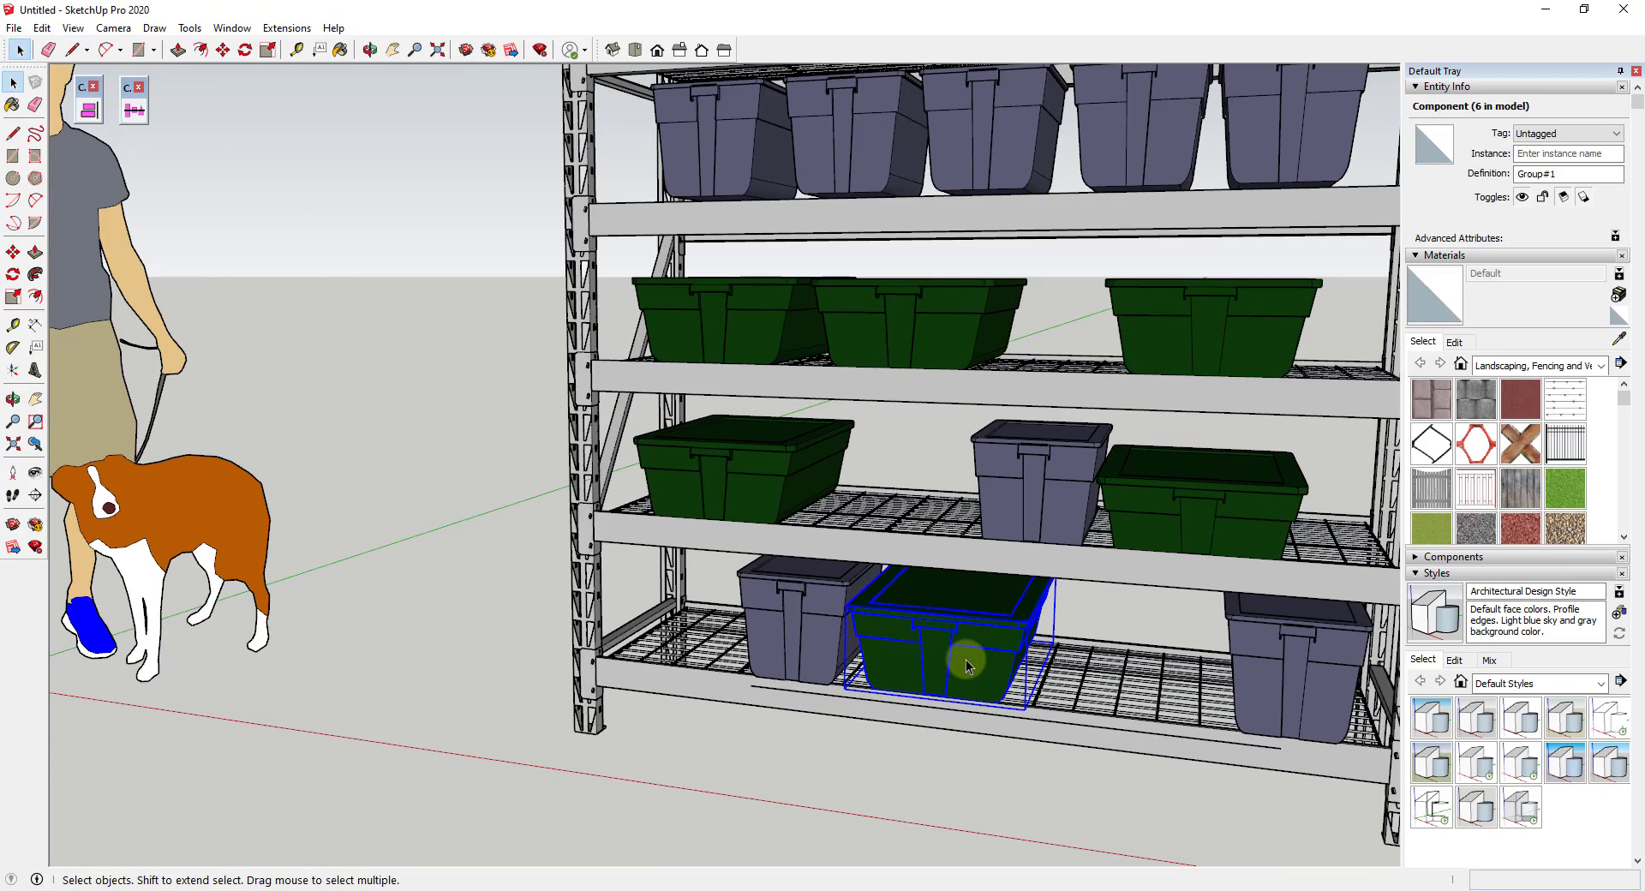
pyautogui.press('m')
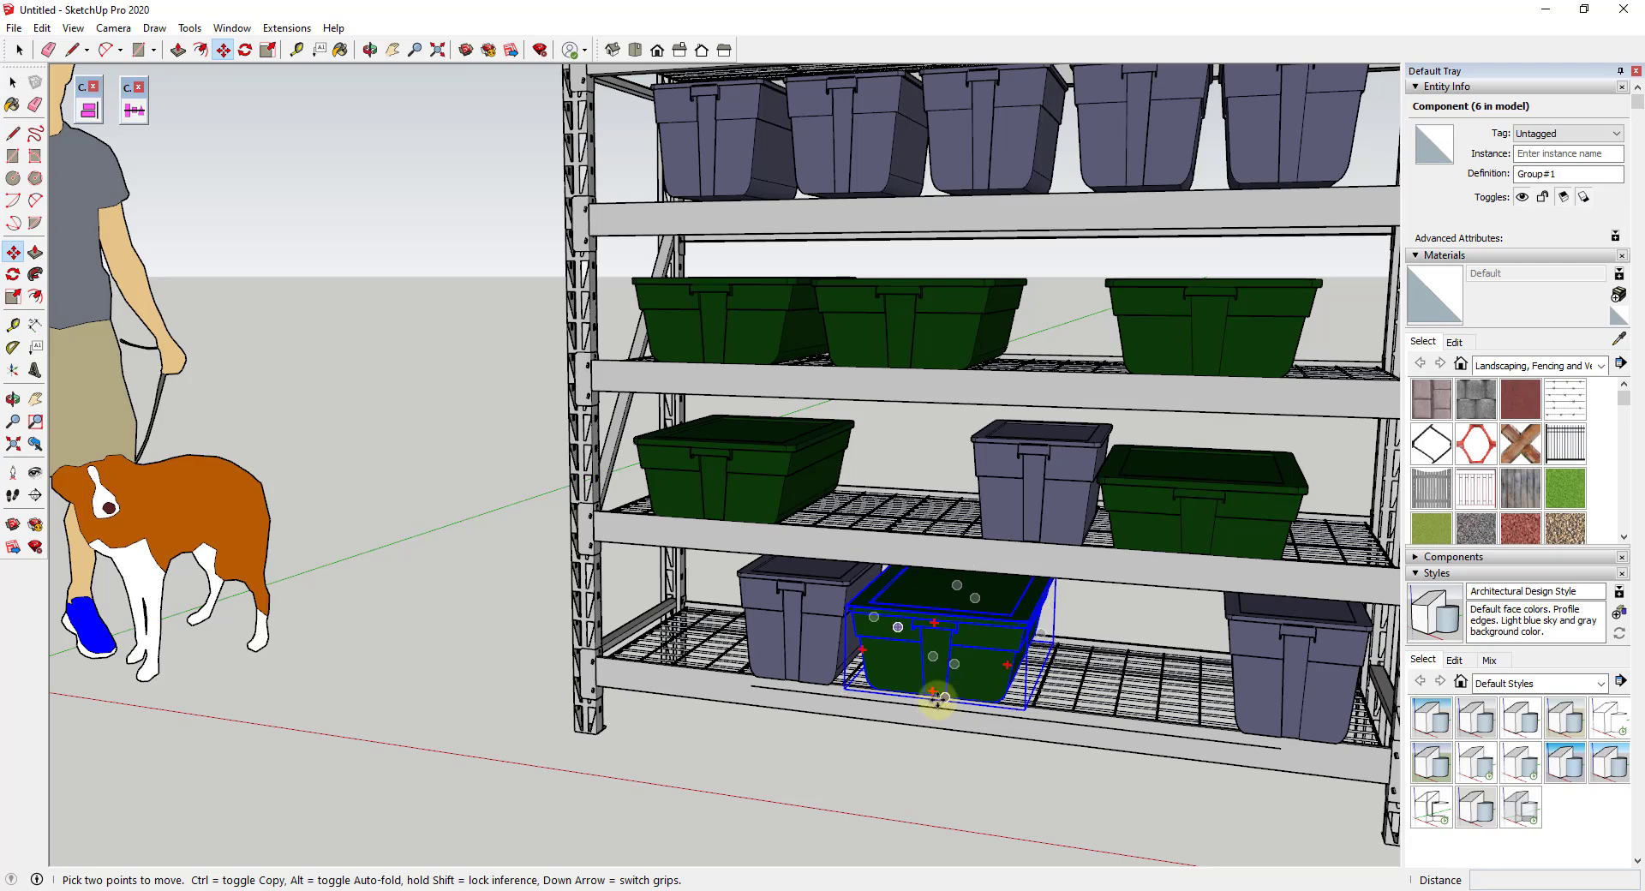
pyautogui.click(933, 694)
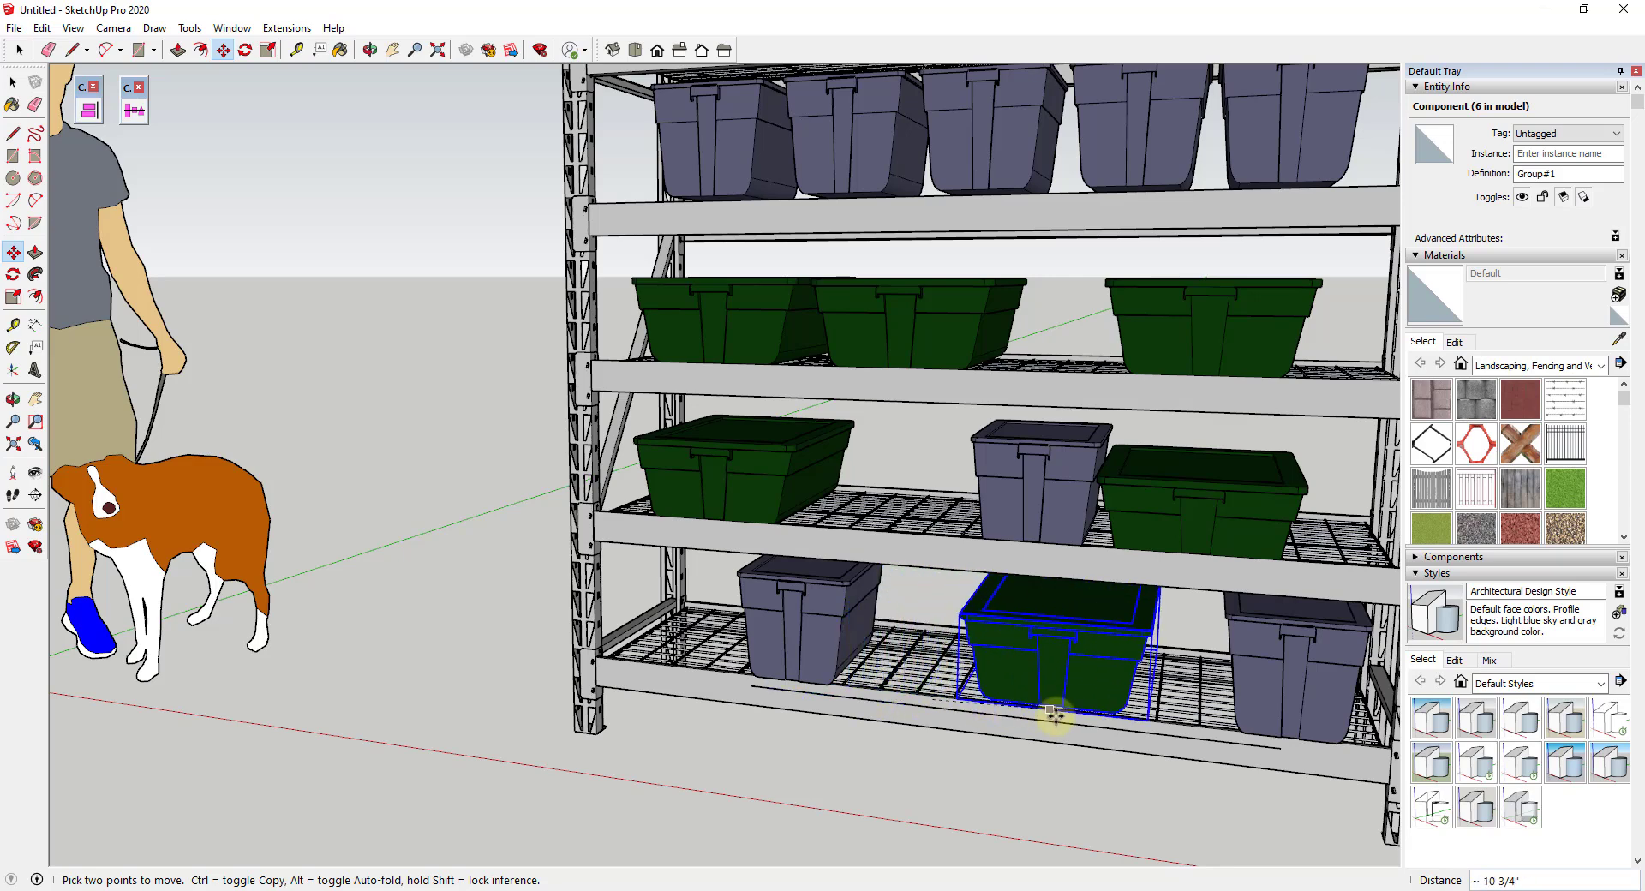
pyautogui.click(992, 718)
# Erase the divided guide line from the bottom shelf's front beam.
pyautogui.press('space')
pyautogui.click(810, 664)
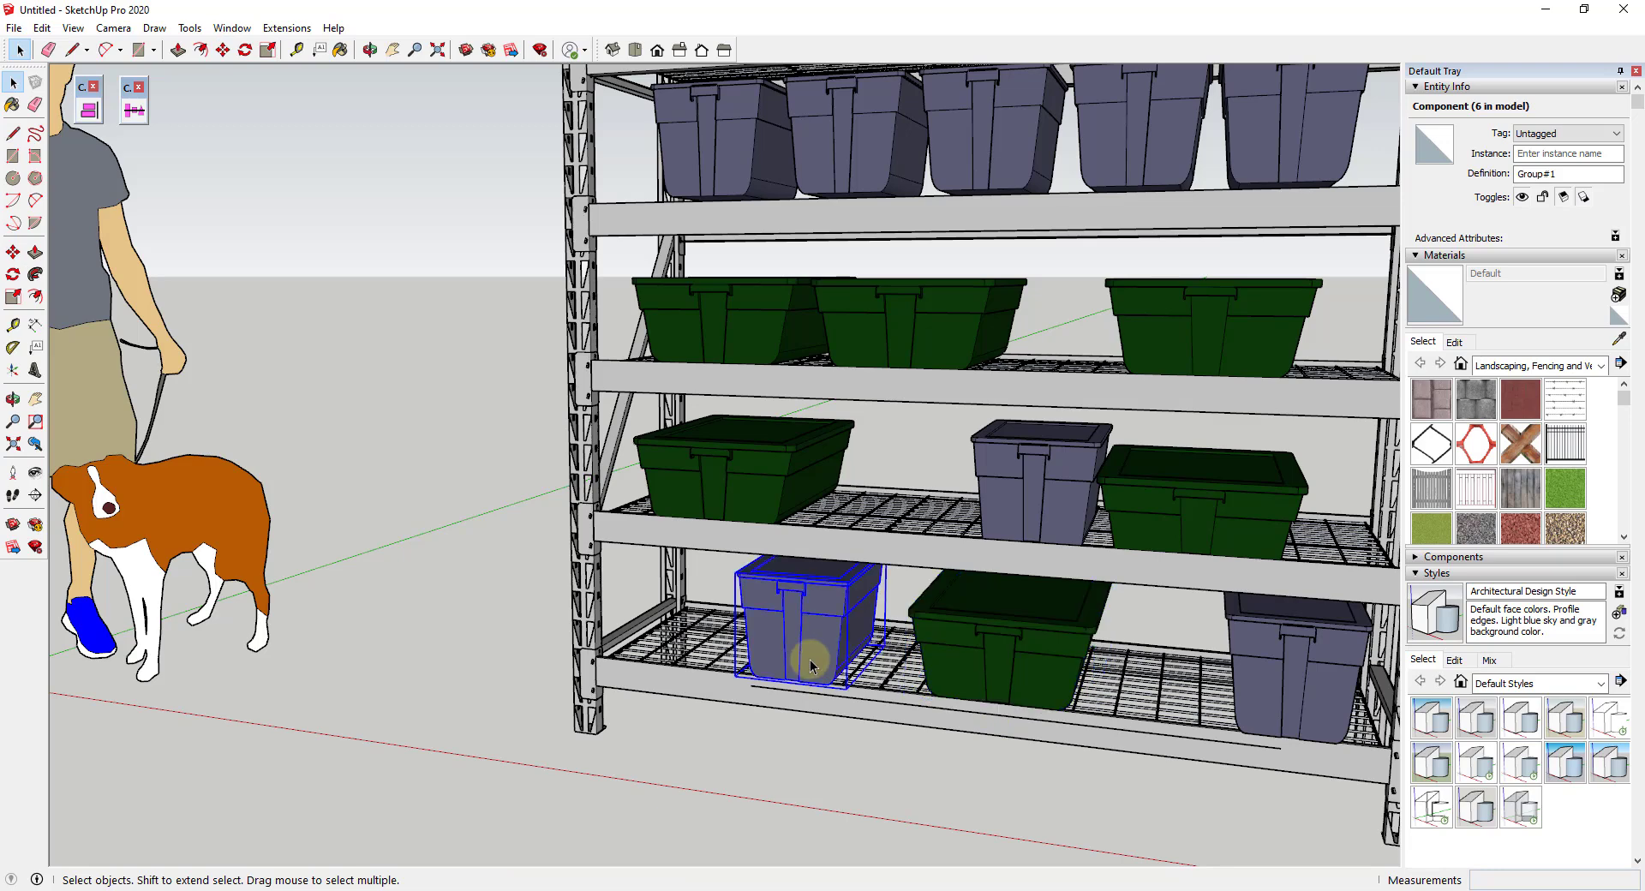
pyautogui.press('m')
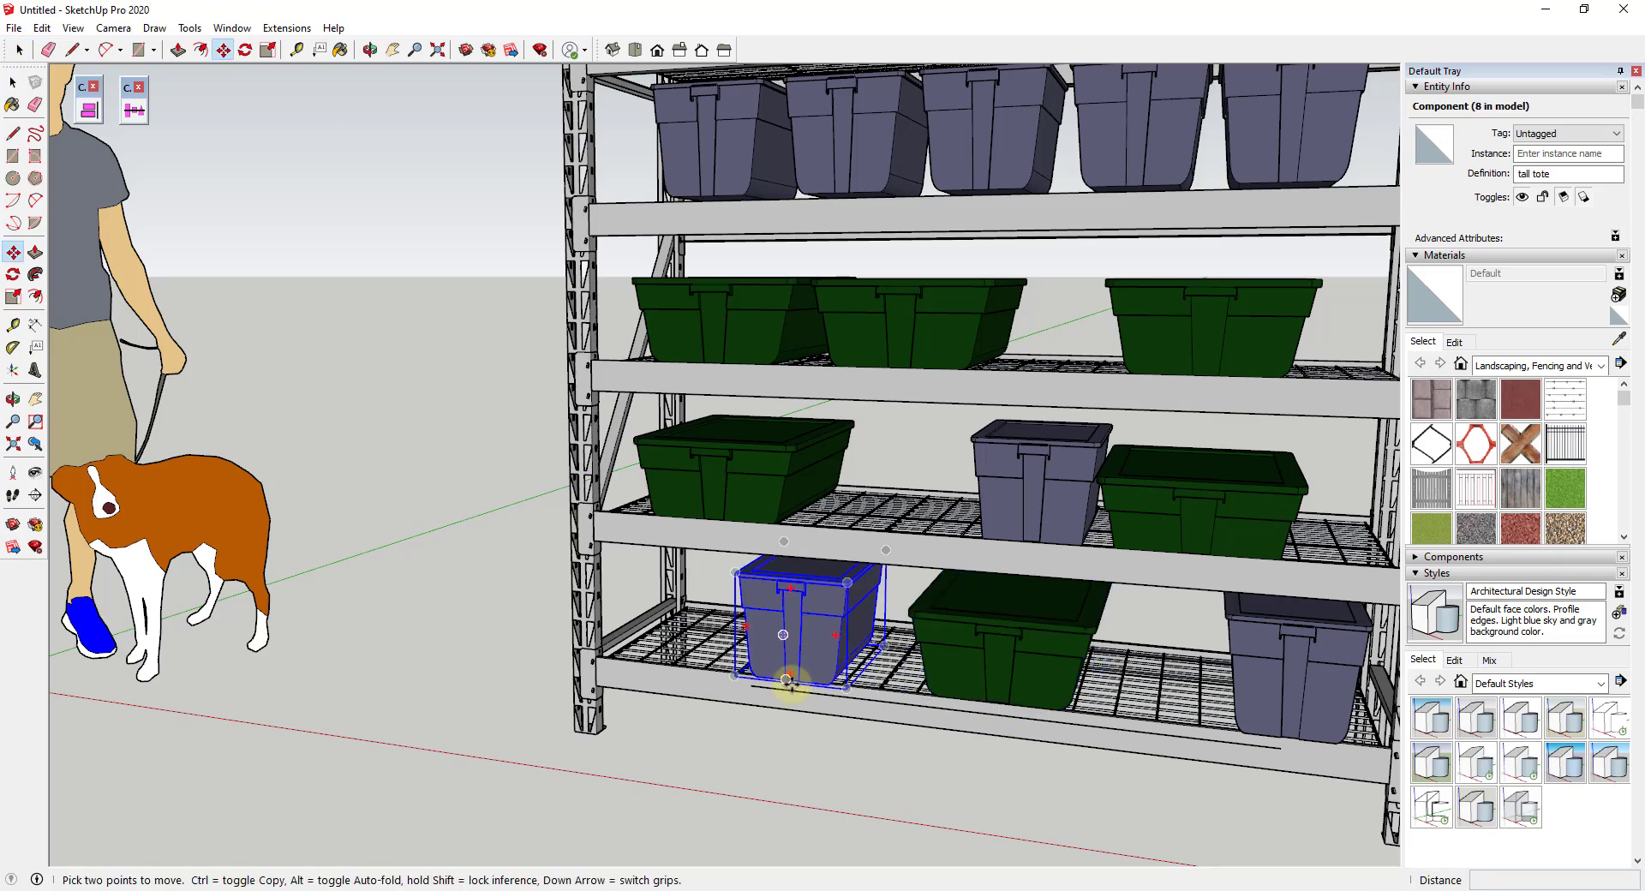
pyautogui.press('space')
pyautogui.scroll(-6, 814, 692)
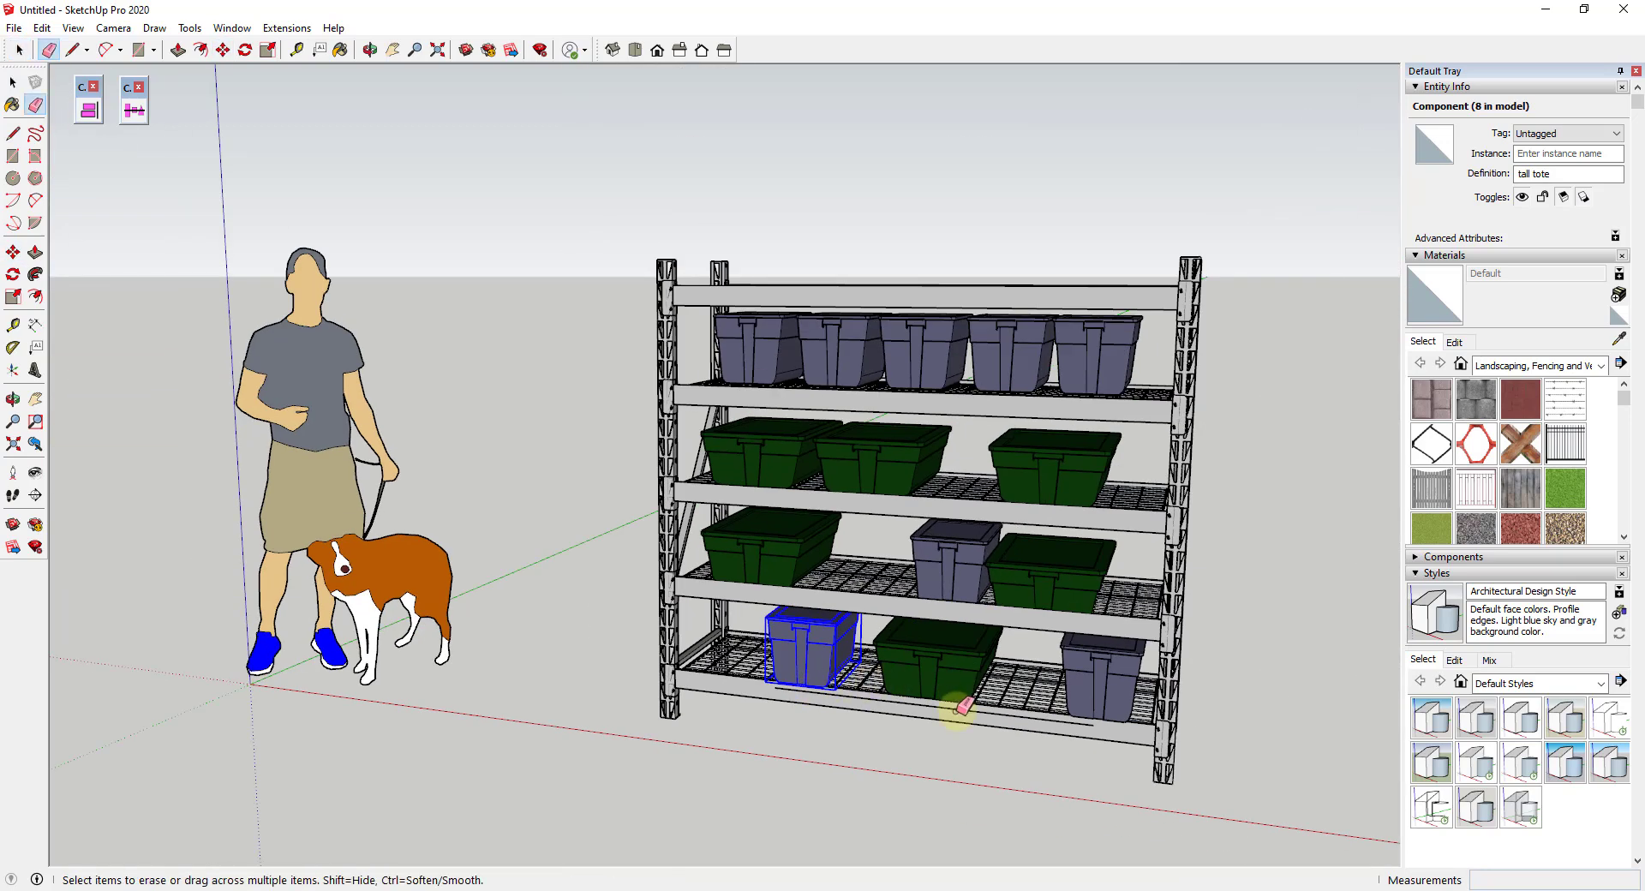
pyautogui.click(977, 747)
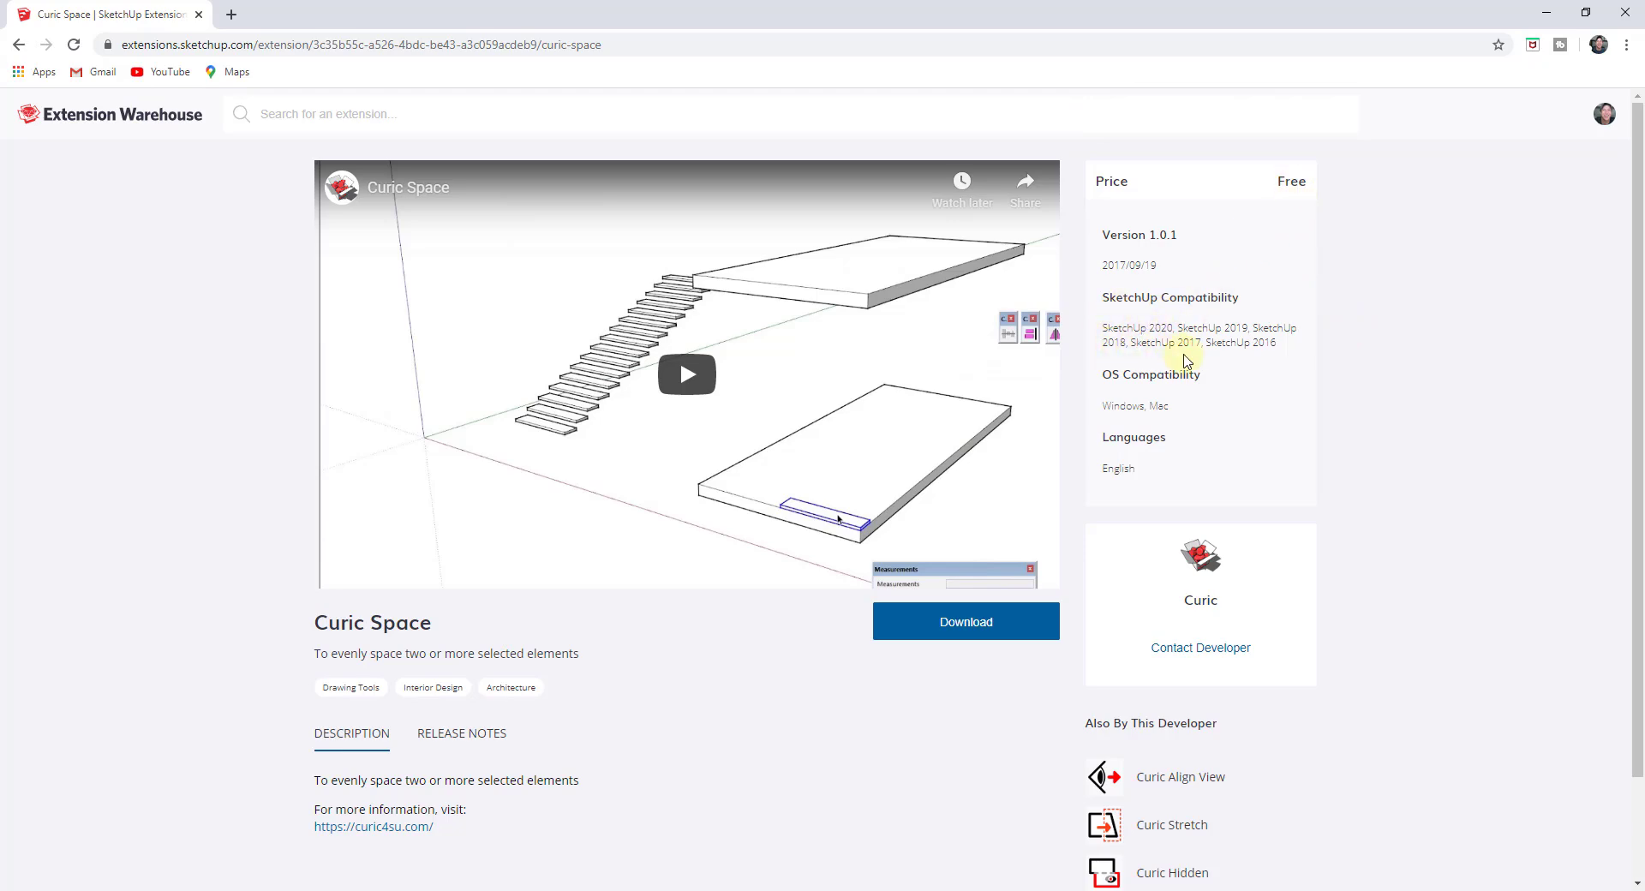
# Switch back to SketchUp and evenly space the three bottom-shelf totes along the red axis with Curic Space.
pyautogui.moveTo(1132, 10)
pyautogui.mouseDown()
pyautogui.moveTo(710, 220)
pyautogui.moveTo(2, 347)
pyautogui.mouseUp()
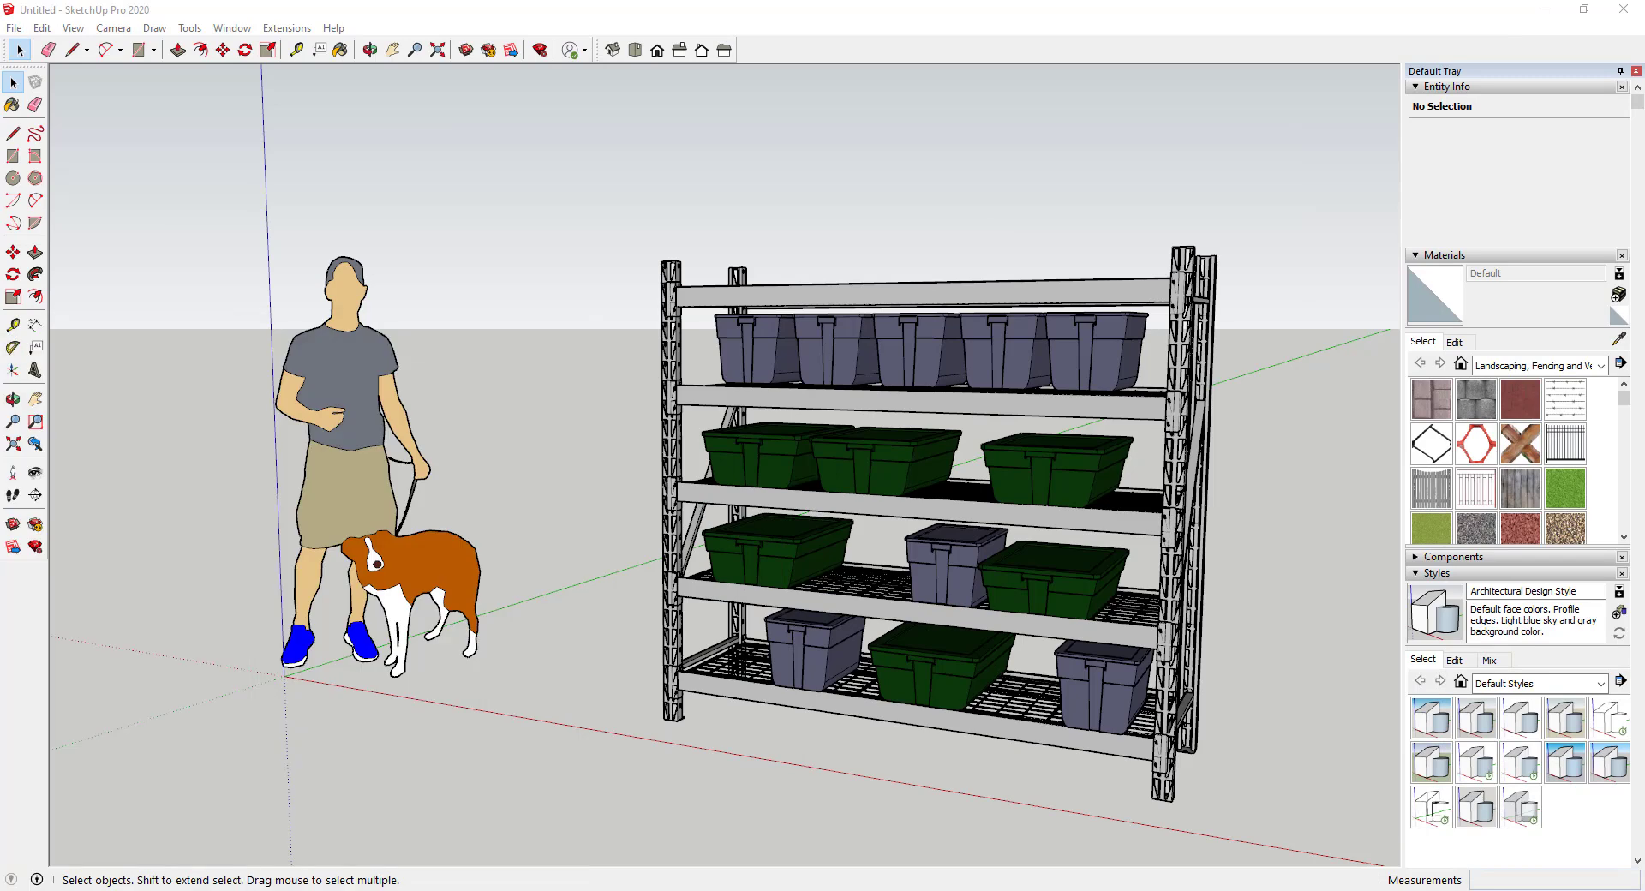
pyautogui.scroll(2, 1225, 634)
pyautogui.click(1059, 713)
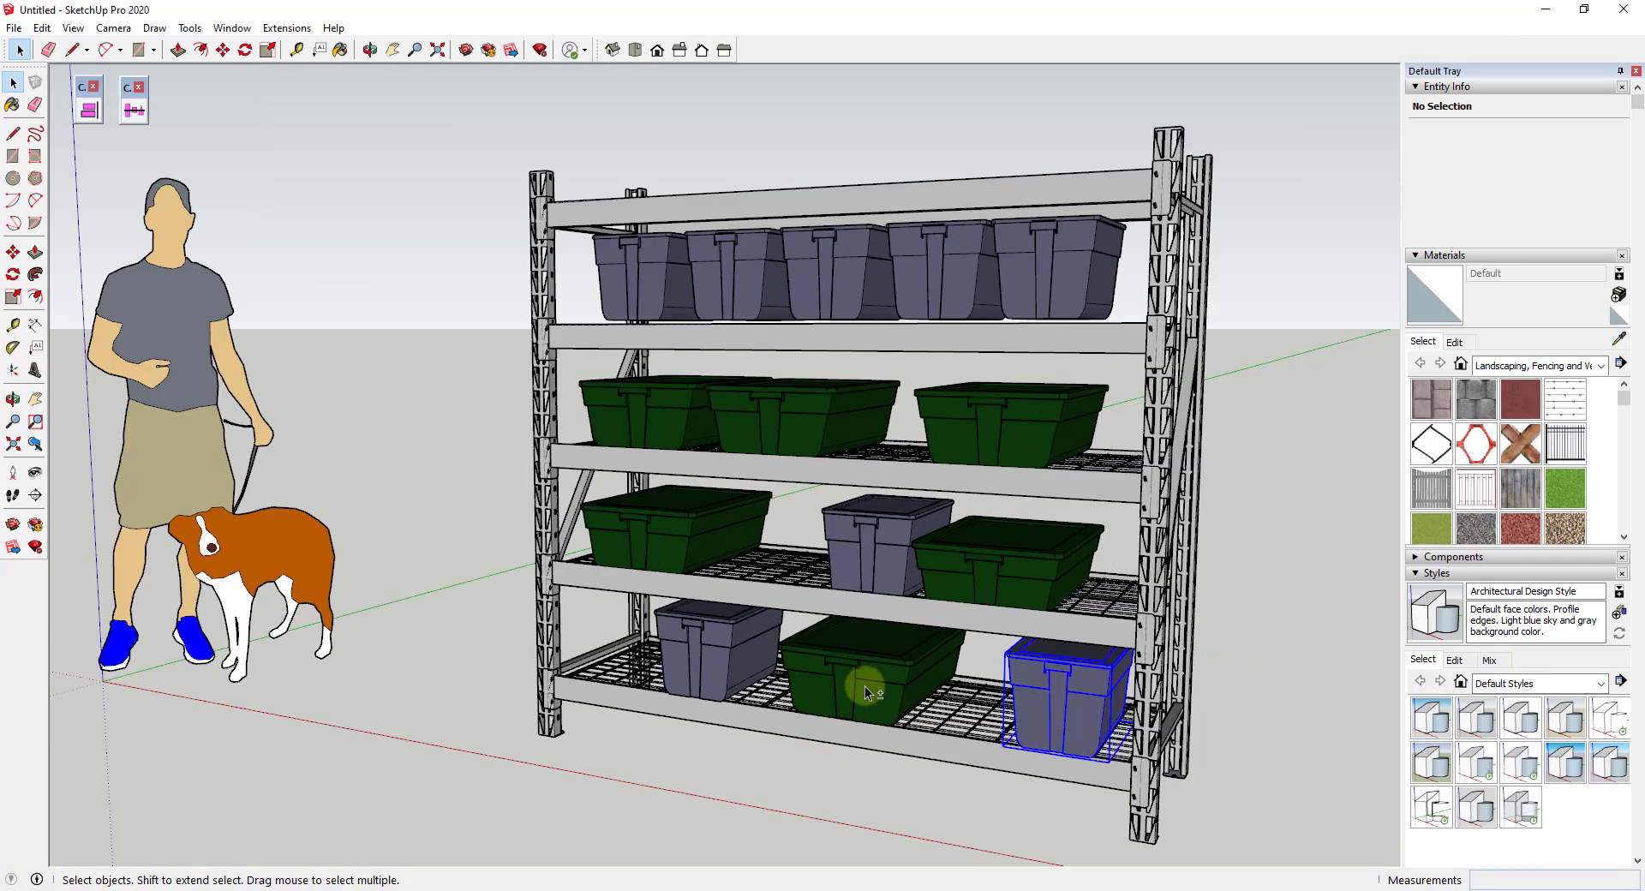
pyautogui.keyDown('shift'); pyautogui.click(865, 685); pyautogui.keyUp('shift')
pyautogui.keyDown('shift'); pyautogui.click(710, 657); pyautogui.keyUp('shift')
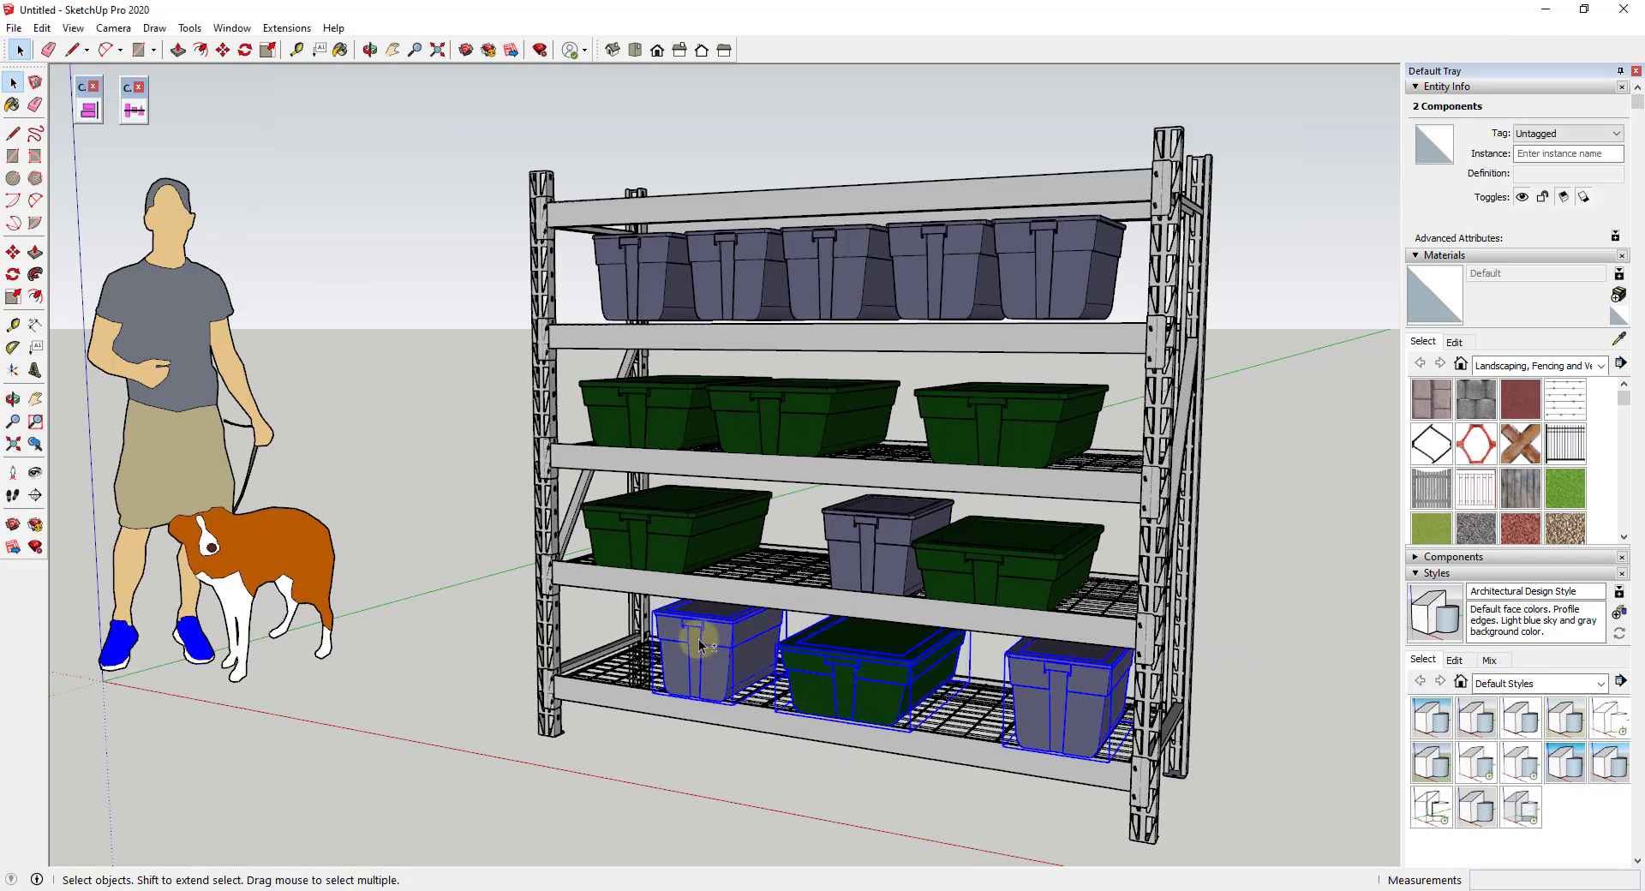
pyautogui.click(135, 111)
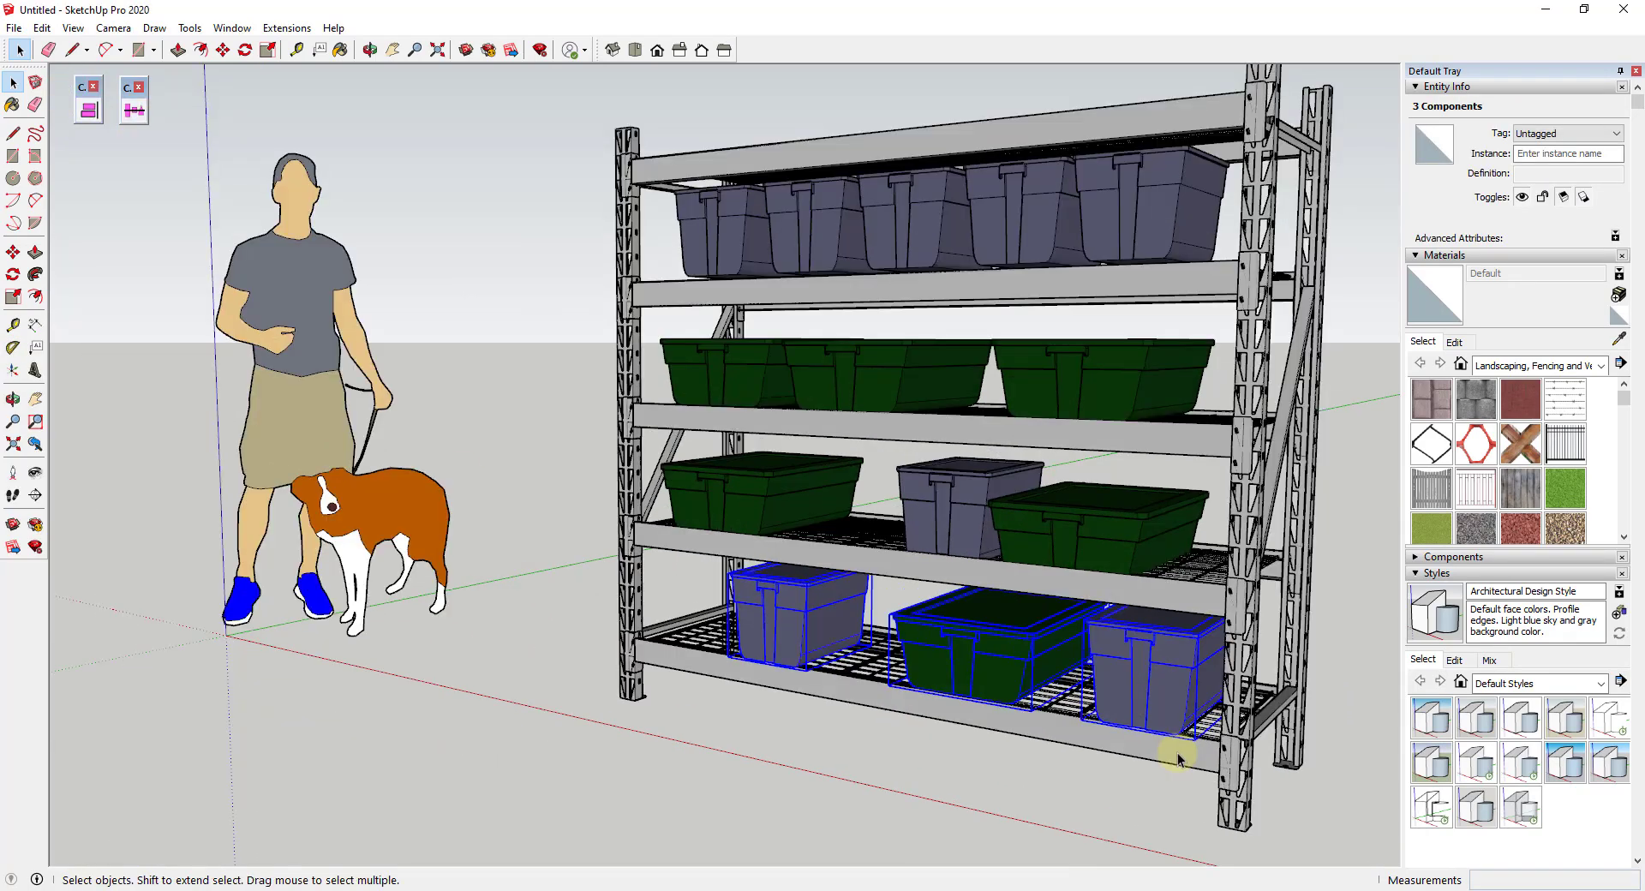
pyautogui.scroll(-3, 999, 433)
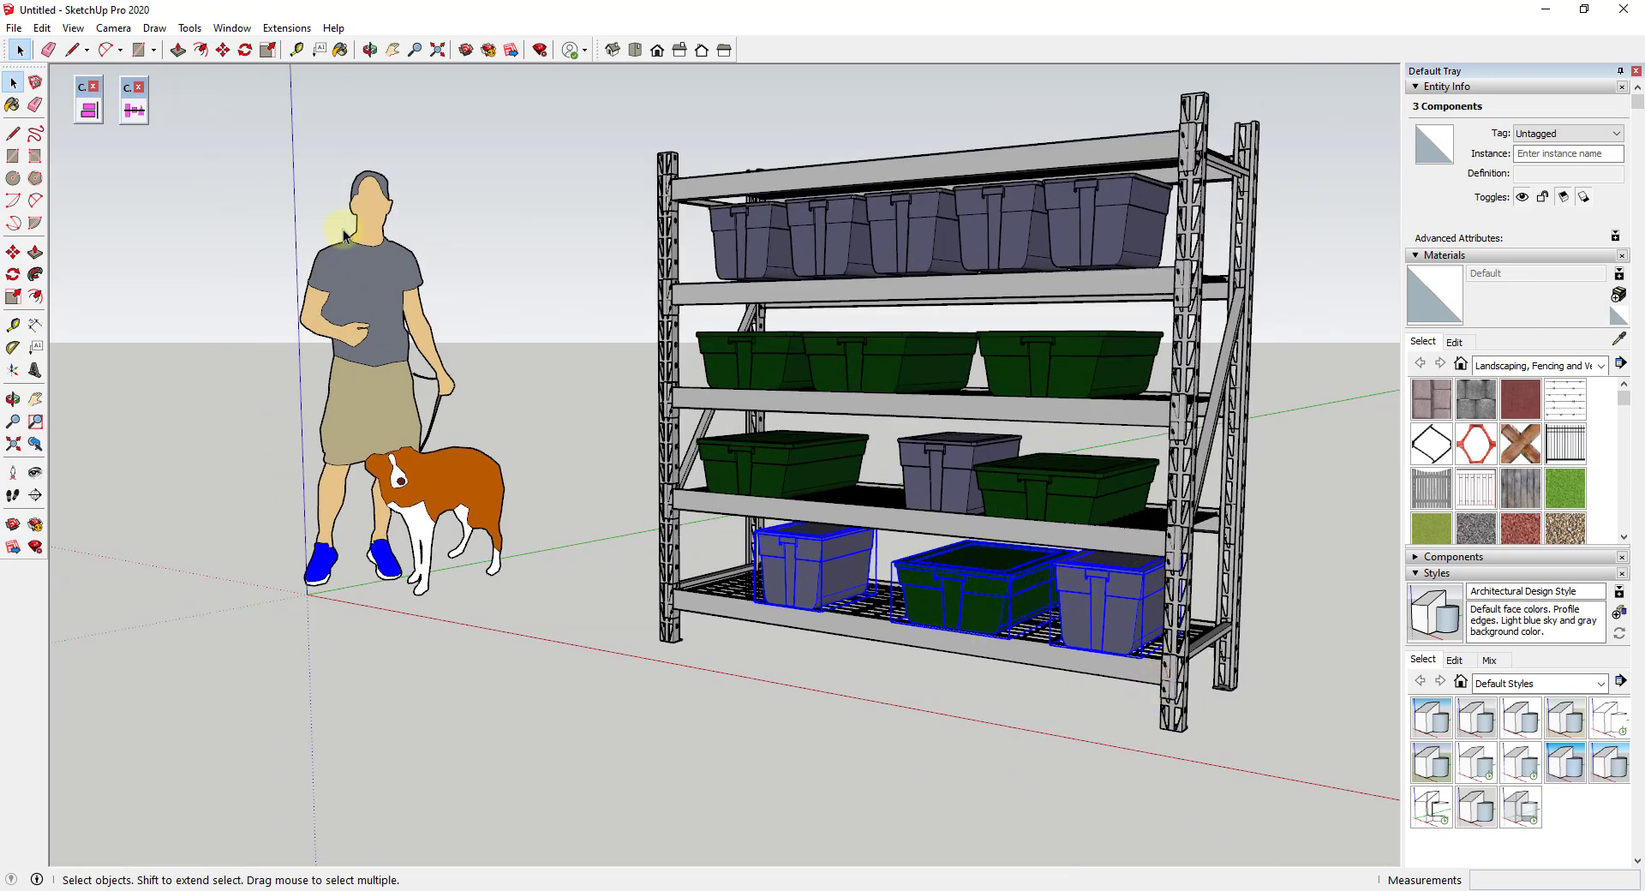
pyautogui.click(125, 119)
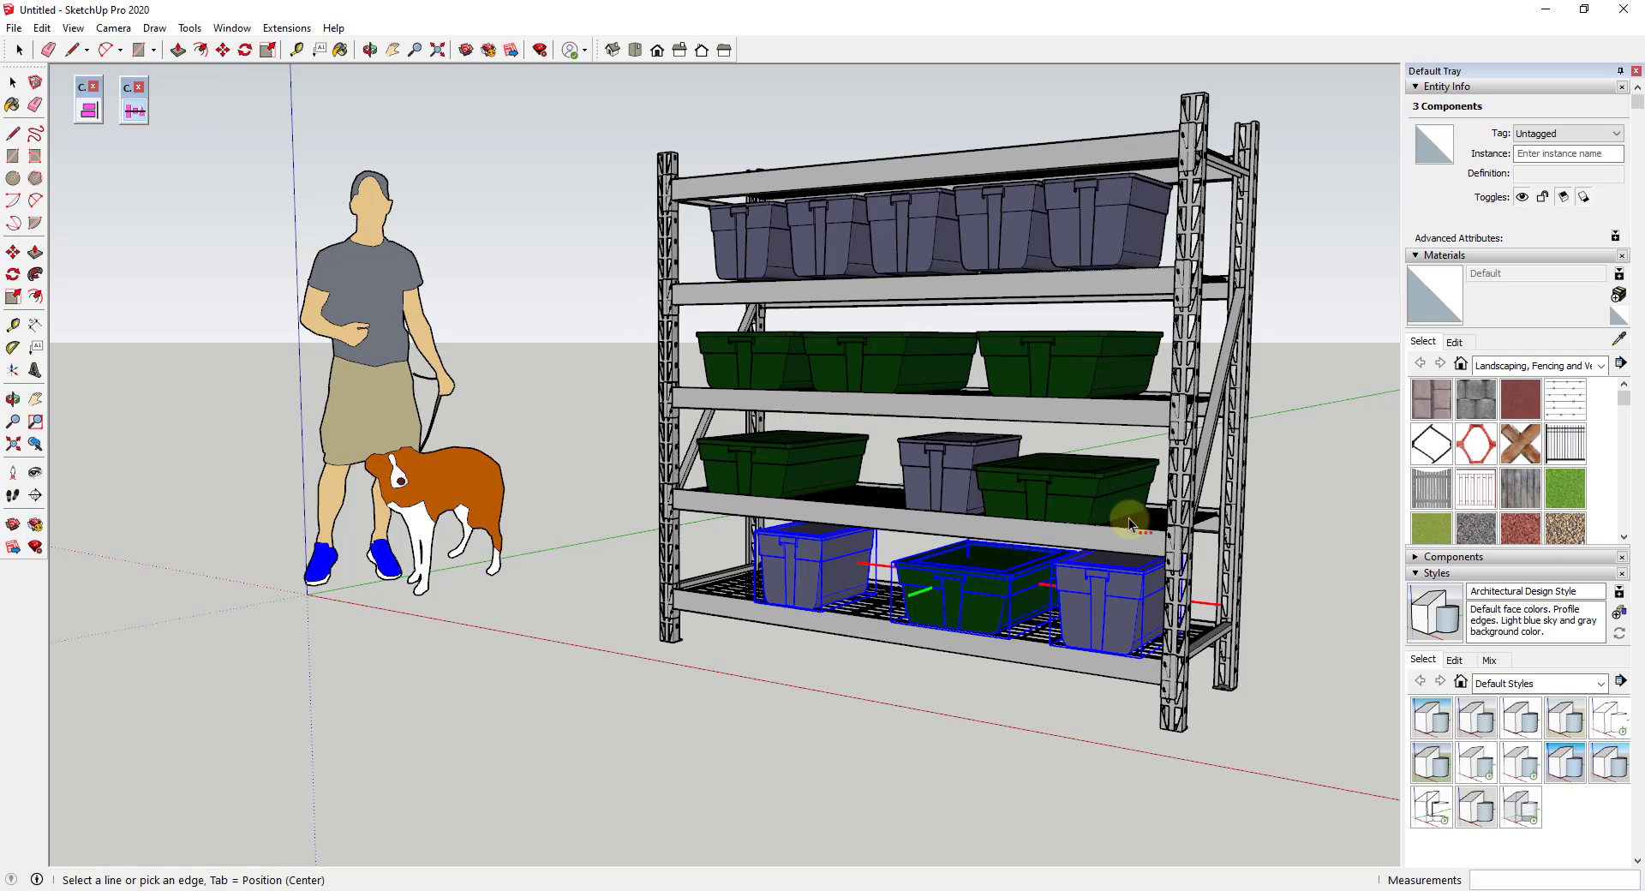
pyautogui.click(1214, 606)
pyautogui.moveTo(1076, 615); pyautogui.dragTo(1185, 598, button='middle')
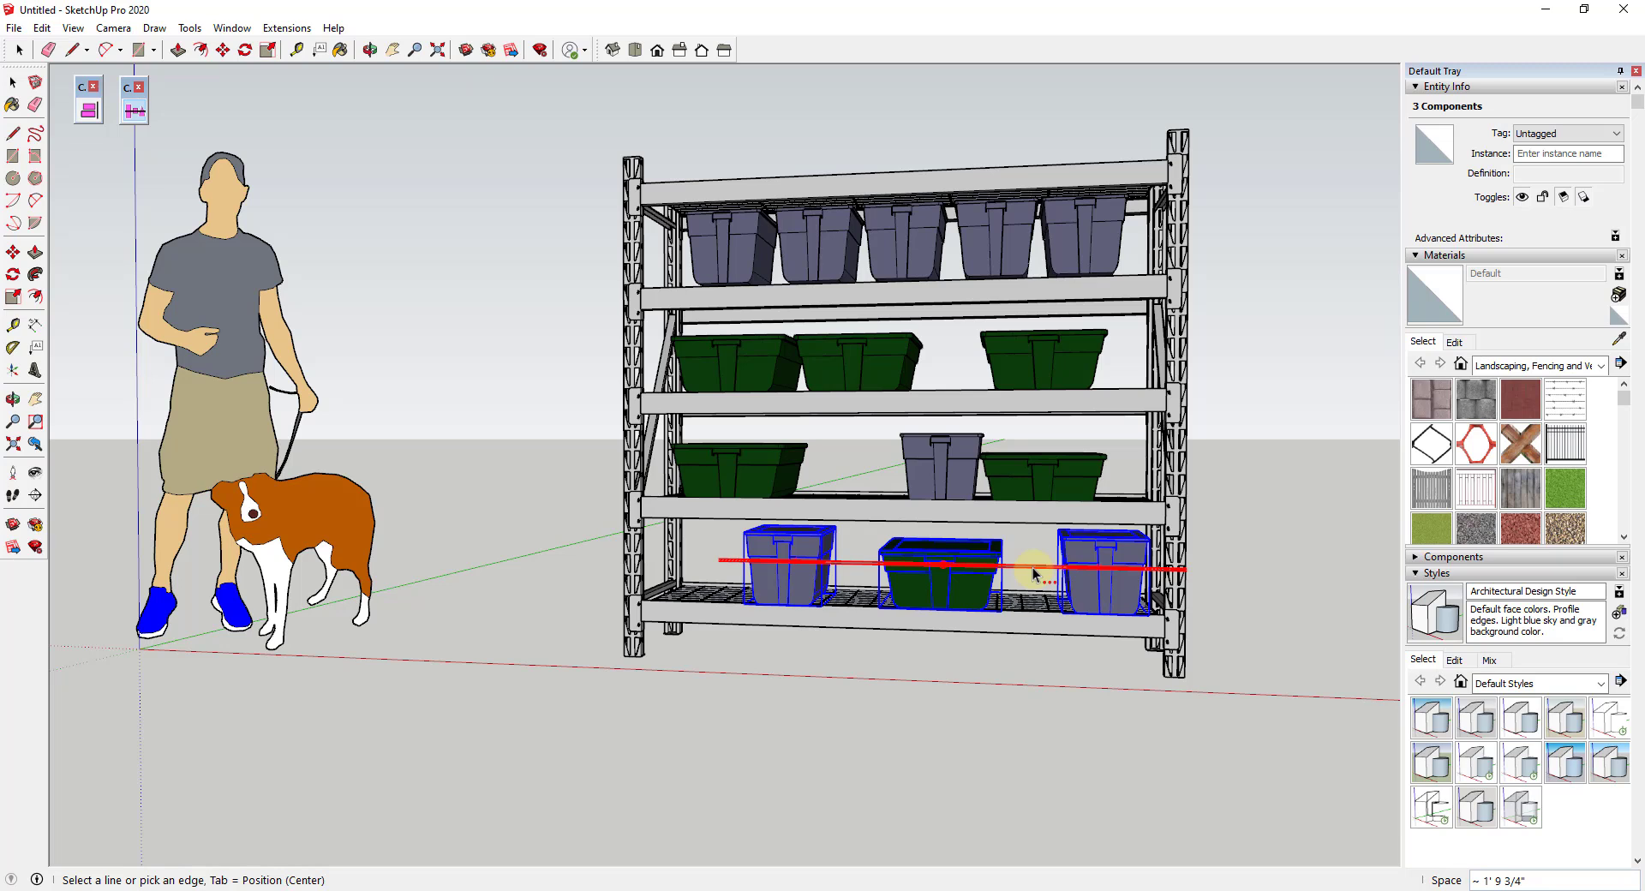
# Try spacings of 1' and 14" between the three bottom-shelf totes.
pyautogui.write("1'")
pyautogui.press('Return')
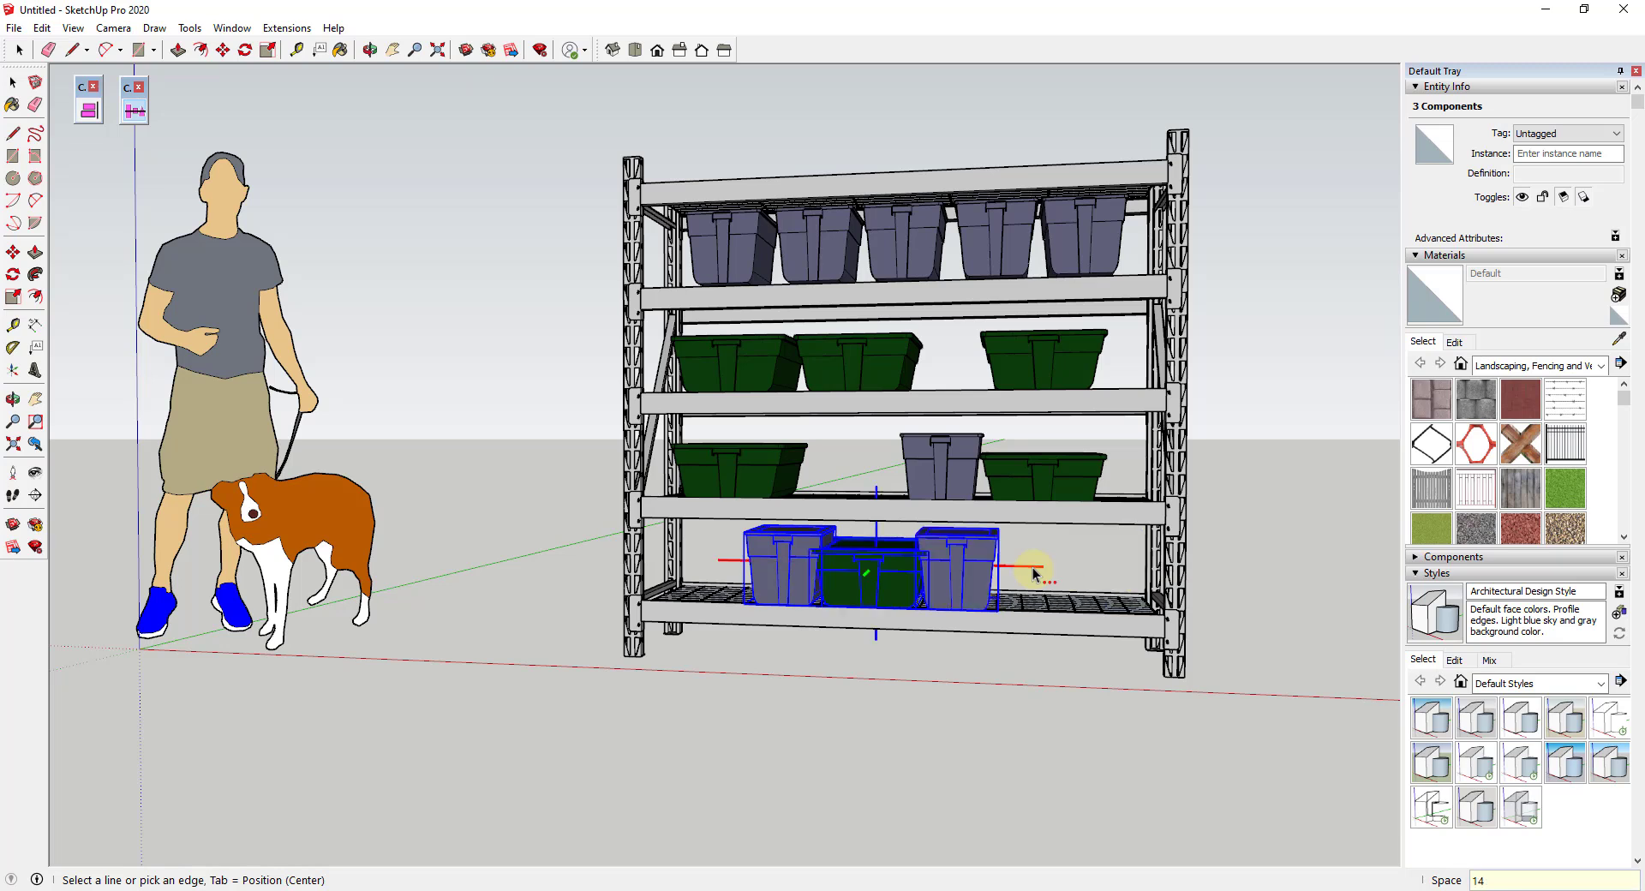
pyautogui.press('Return')
# Set the spacing of the three bottom-shelf totes to 16".
pyautogui.write('16')
pyautogui.press('Return')
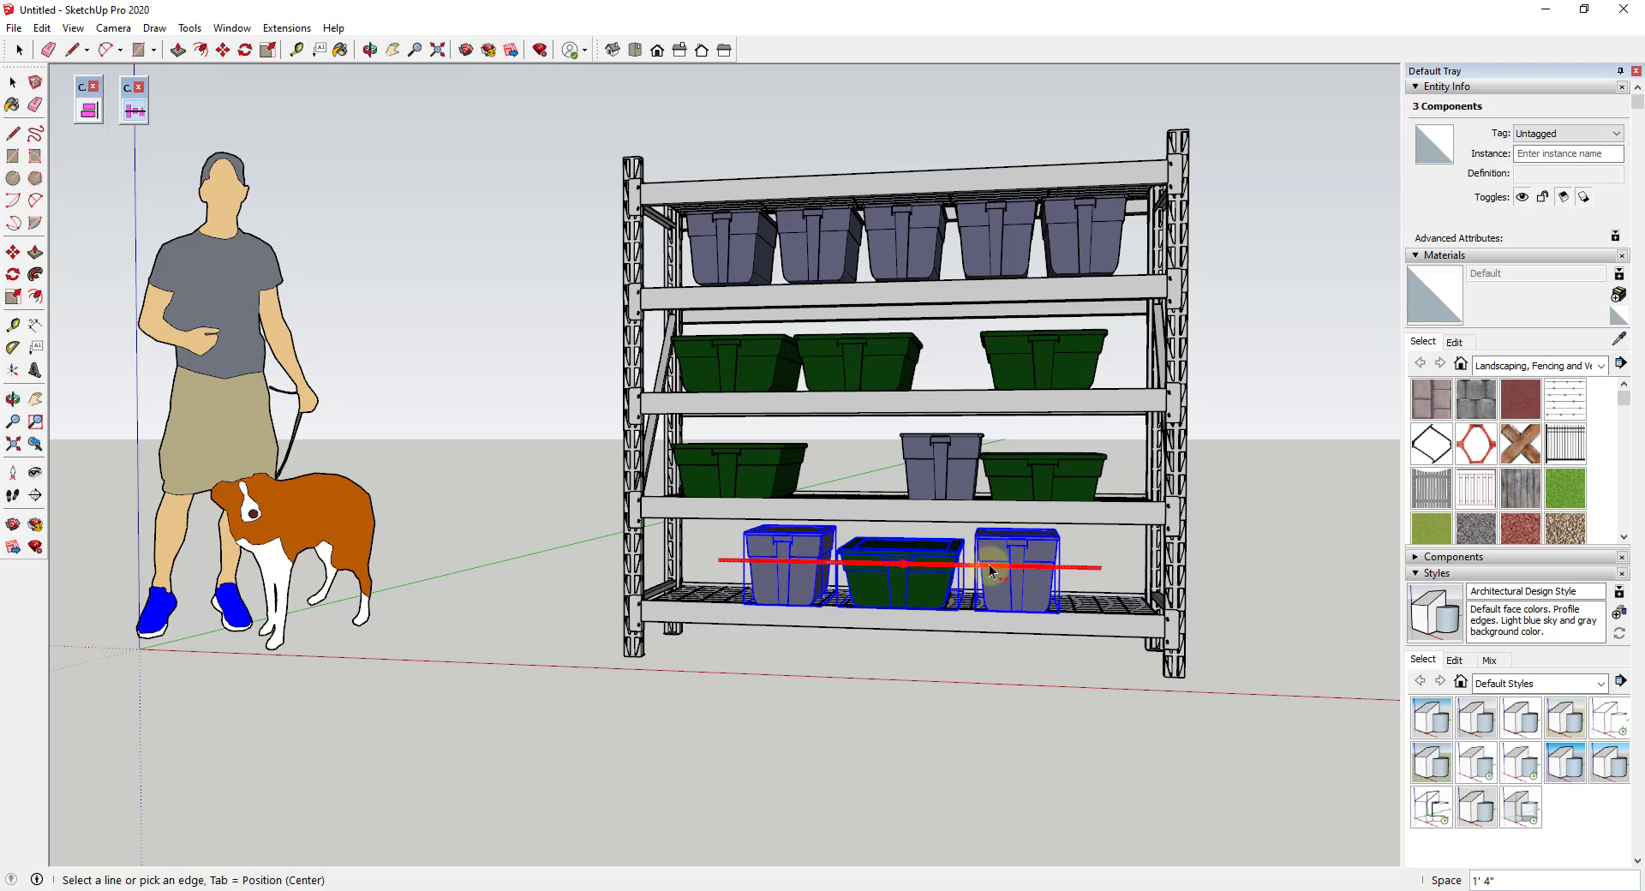
pyautogui.press('space')
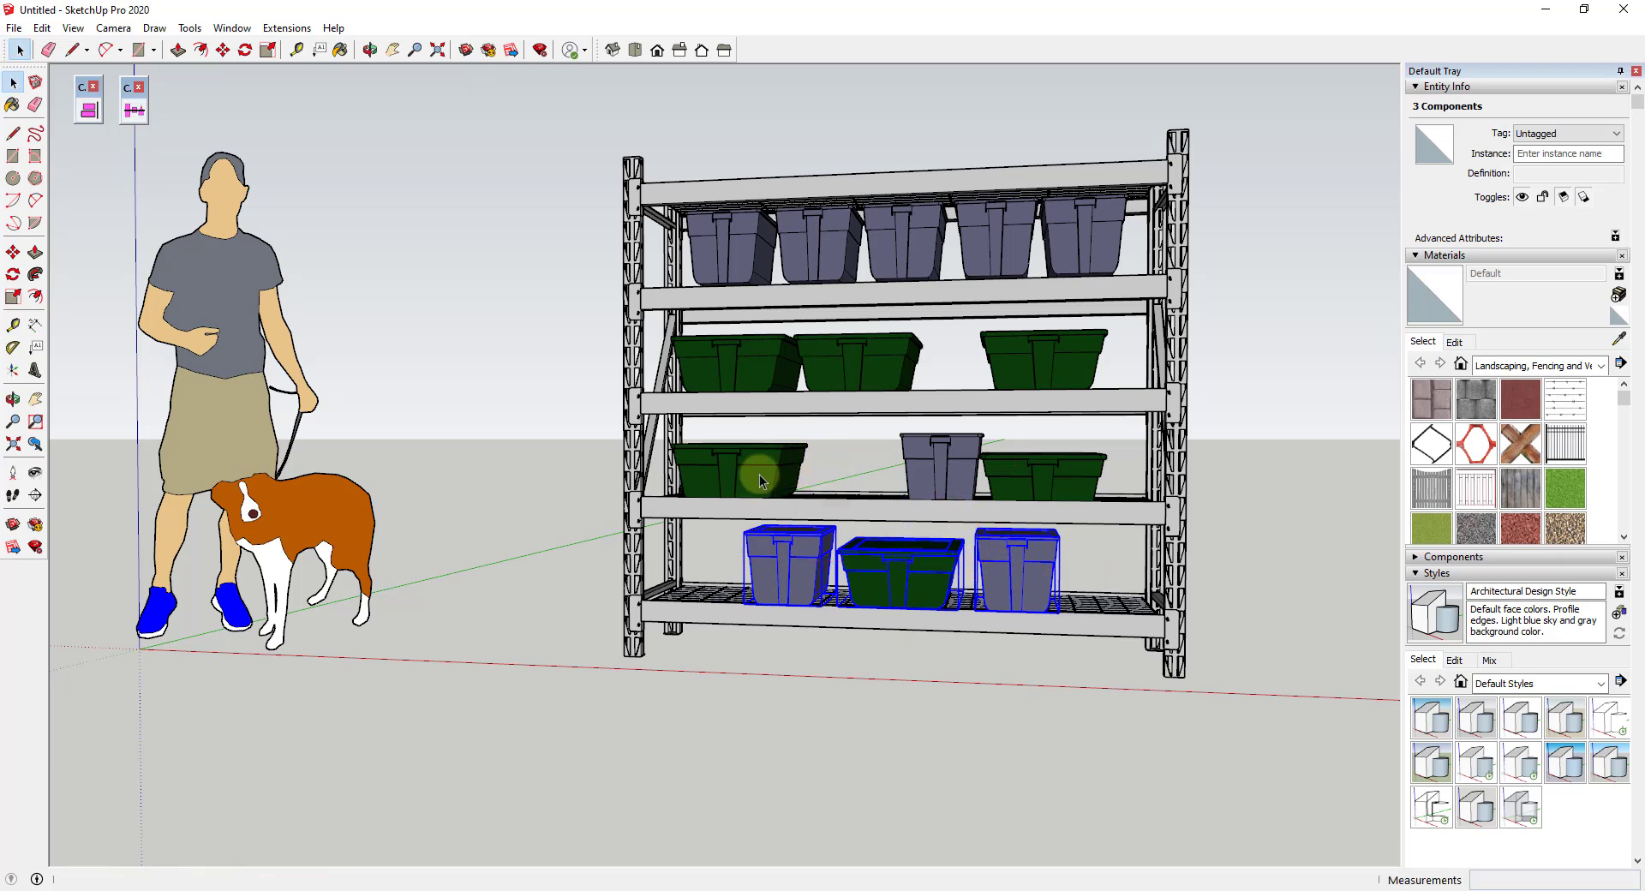
# Evenly space the three totes on the second shelf from the bottom along the red axis with Curic Space at 16".
pyautogui.click(760, 475)
pyautogui.keyDown('ctrl'); pyautogui.click(943, 471); pyautogui.keyUp('ctrl')
pyautogui.keyDown('ctrl'); pyautogui.click(1022, 482); pyautogui.keyUp('ctrl')
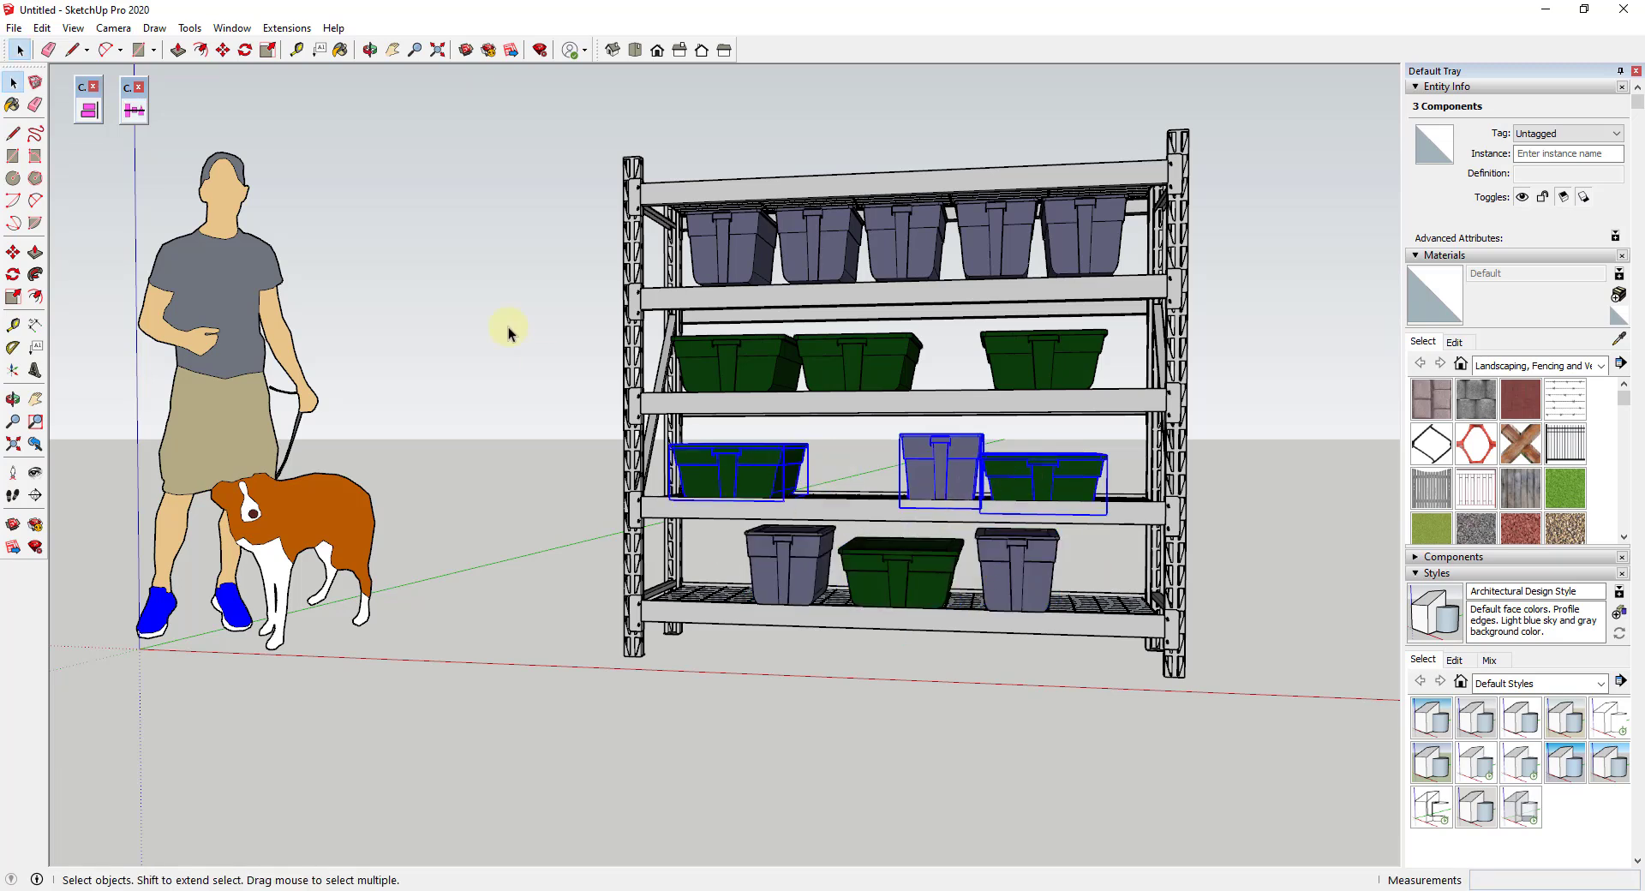
pyautogui.click(135, 110)
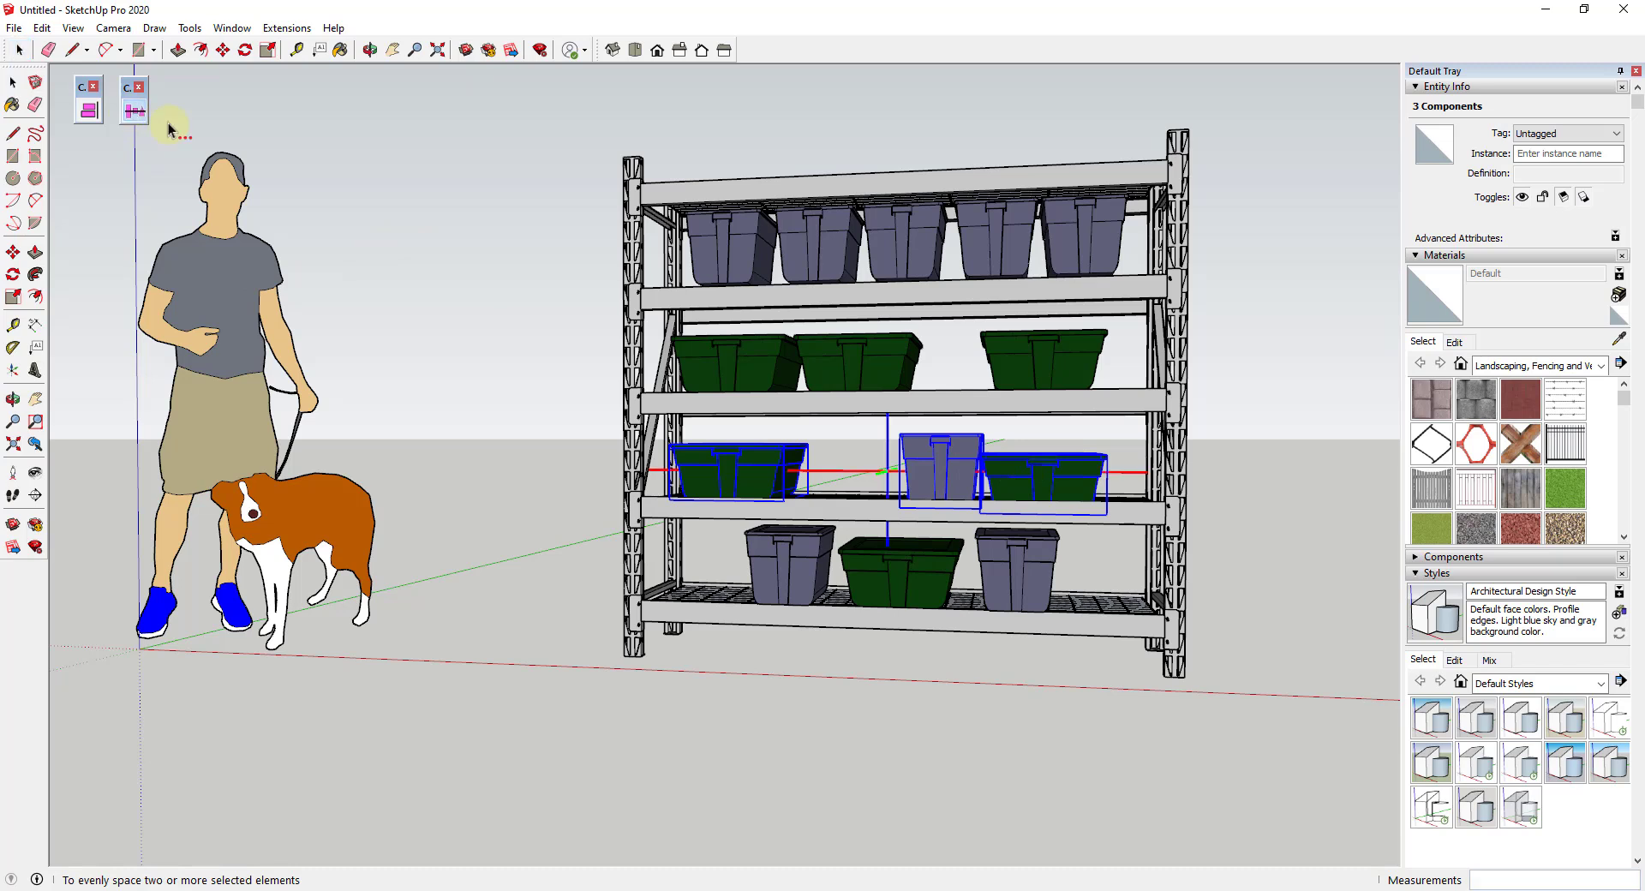
pyautogui.click(840, 469)
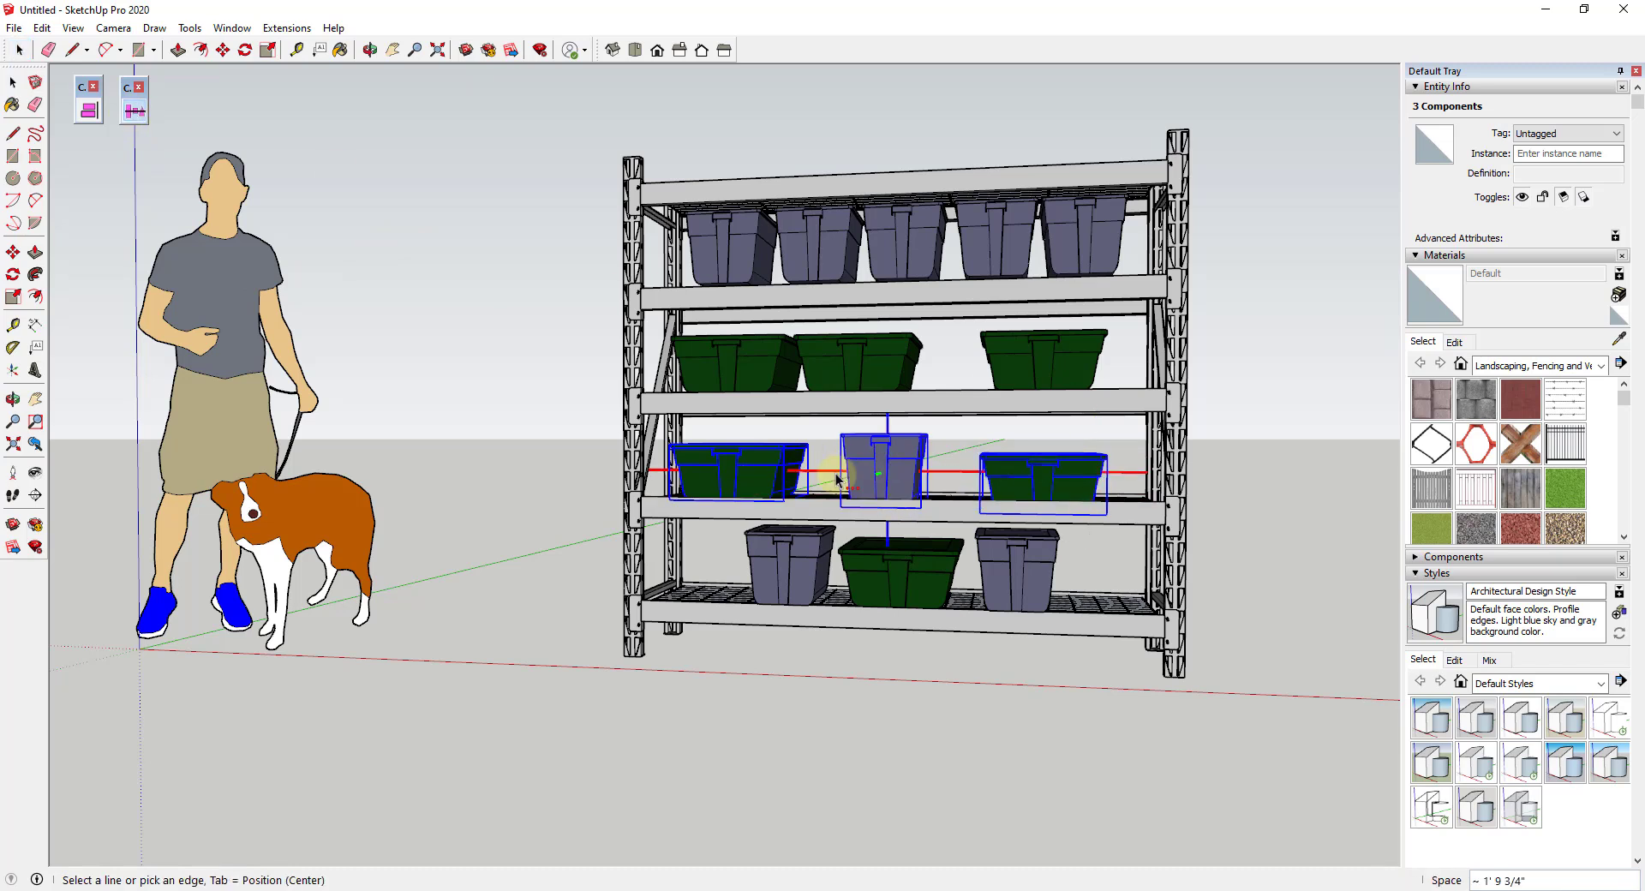
pyautogui.press('Return')
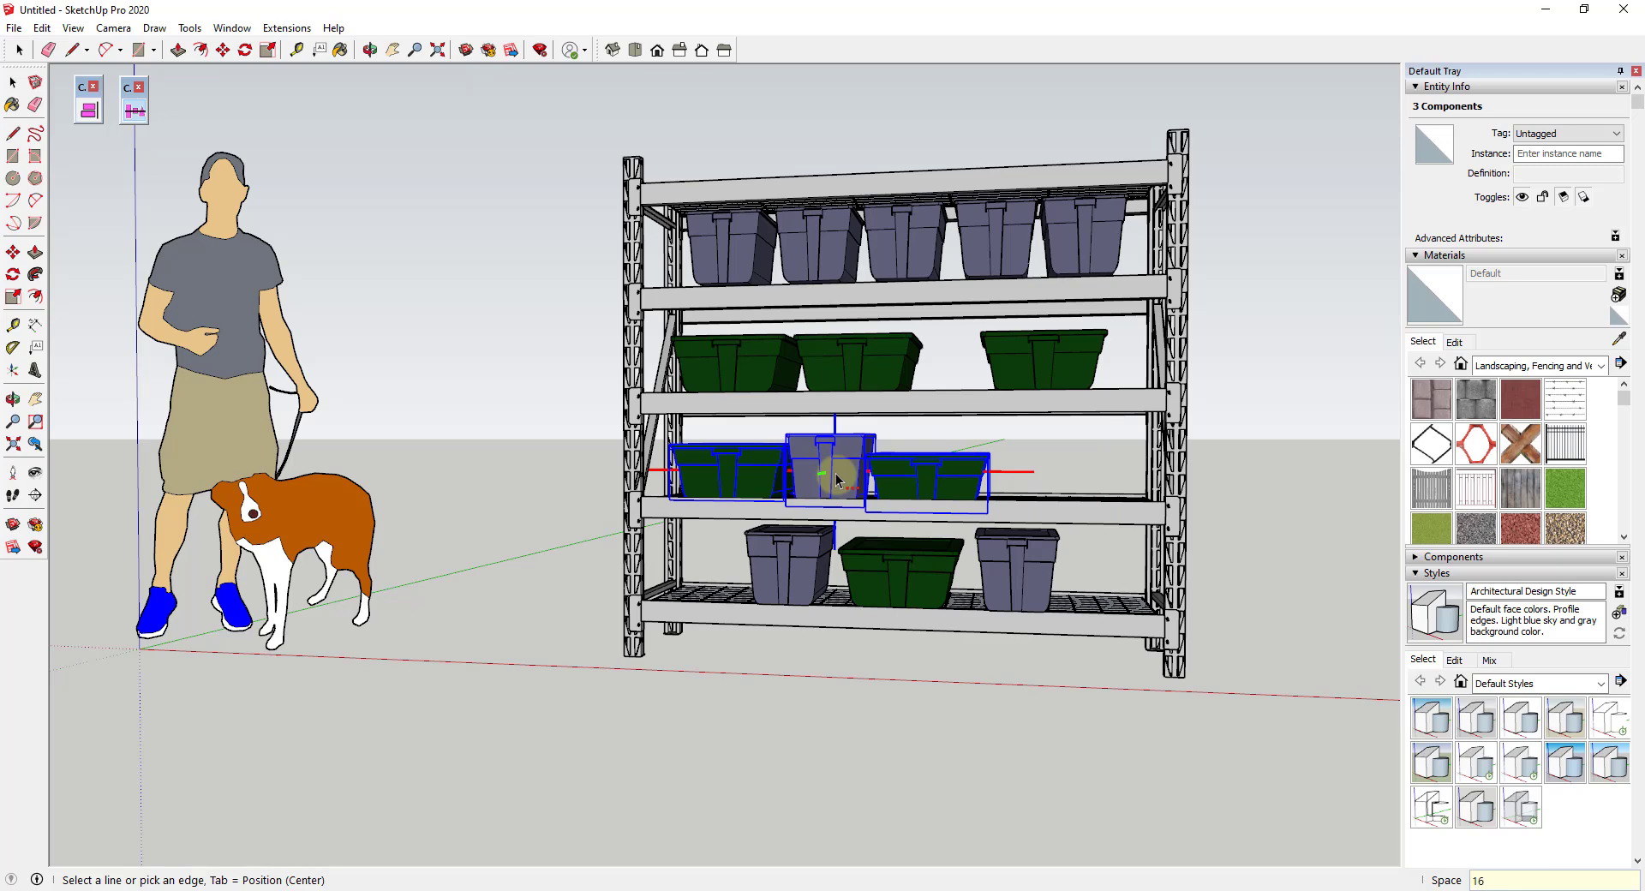
pyautogui.press('Return')
pyautogui.moveTo(910, 482); pyautogui.dragTo(874, 491, button='middle')
pyautogui.press('space')
# Evenly space the three green totes on the third shelf from the bottom along the red axis with Curic Space, entering an 18" spacing.
pyautogui.click(737, 347)
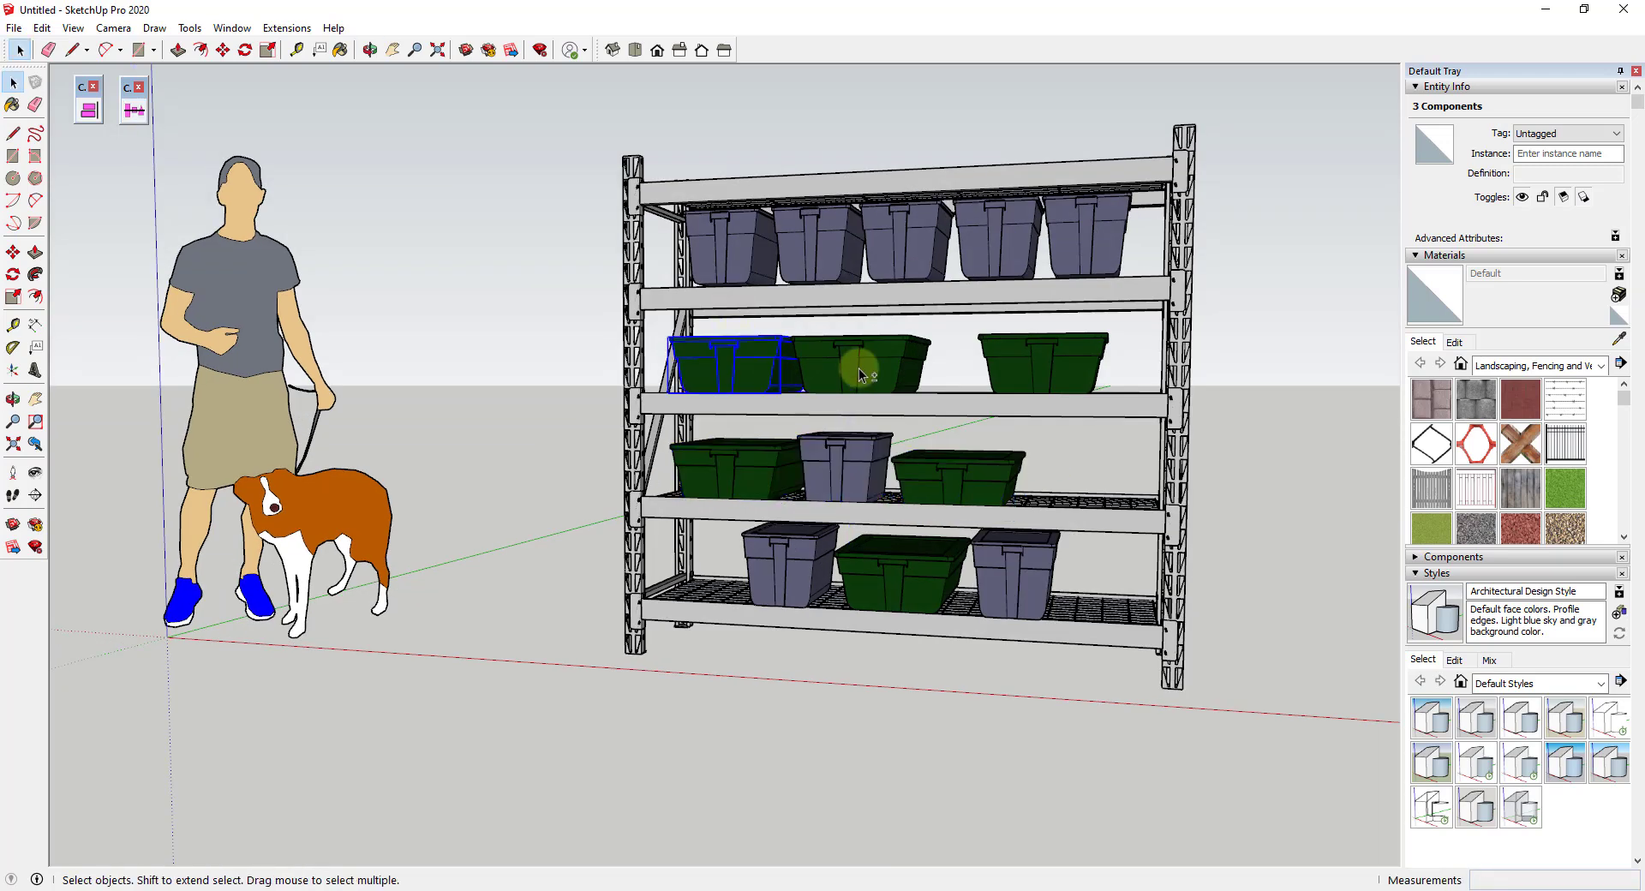
pyautogui.keyDown('shift'); pyautogui.click(859, 374); pyautogui.keyUp('shift')
pyautogui.keyDown('shift'); pyautogui.click(1058, 356); pyautogui.keyUp('shift')
pyautogui.click(134, 110)
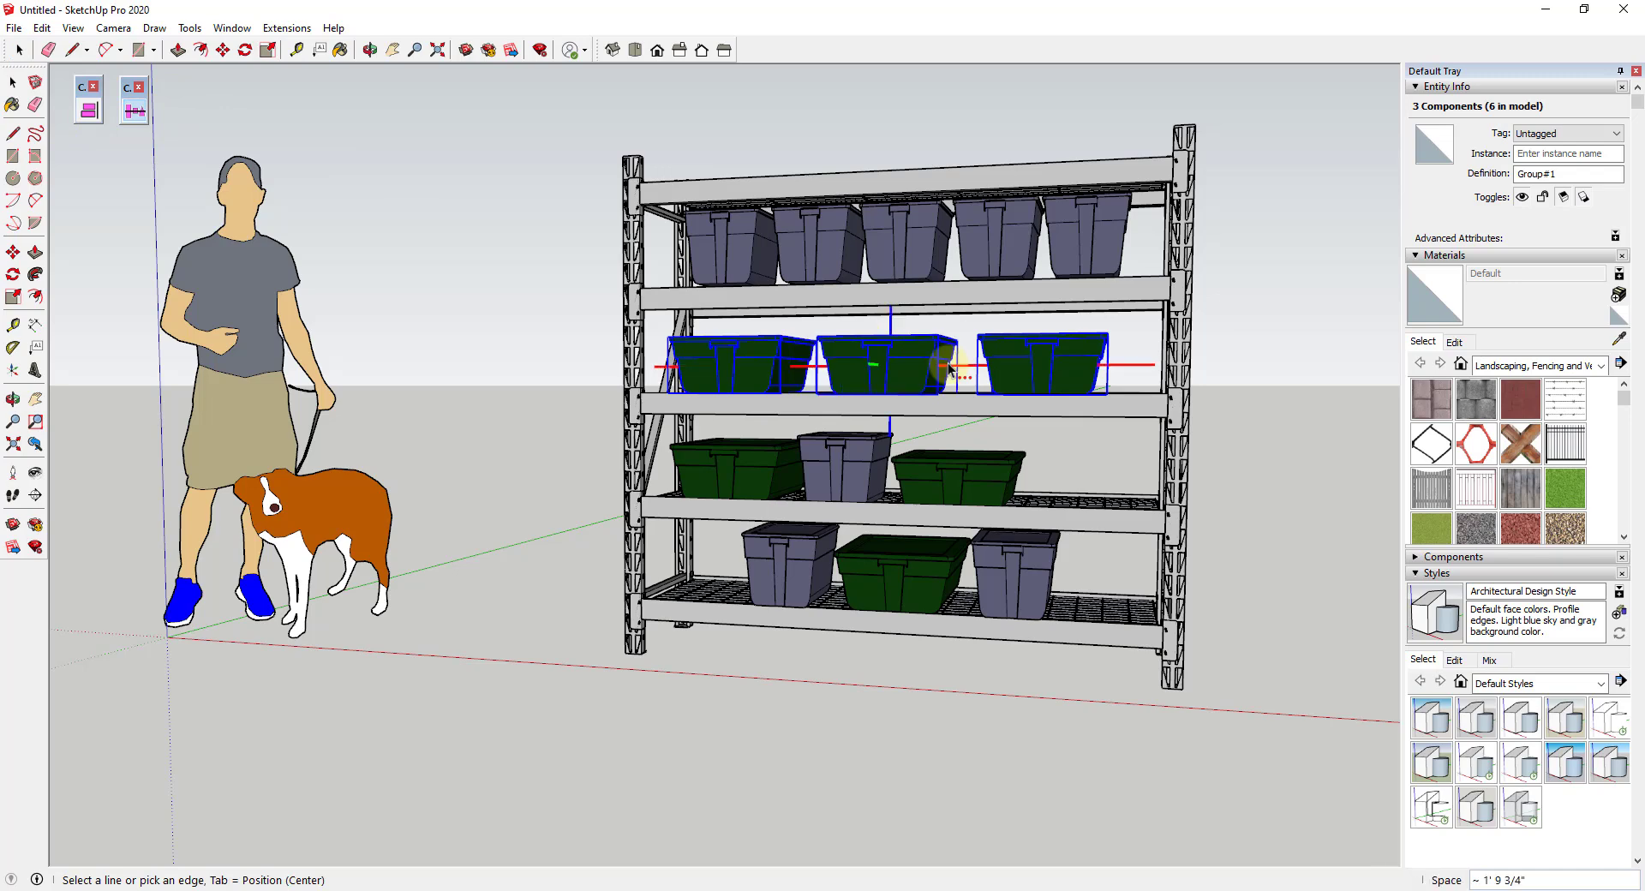
pyautogui.write('18')
pyautogui.press('Return')
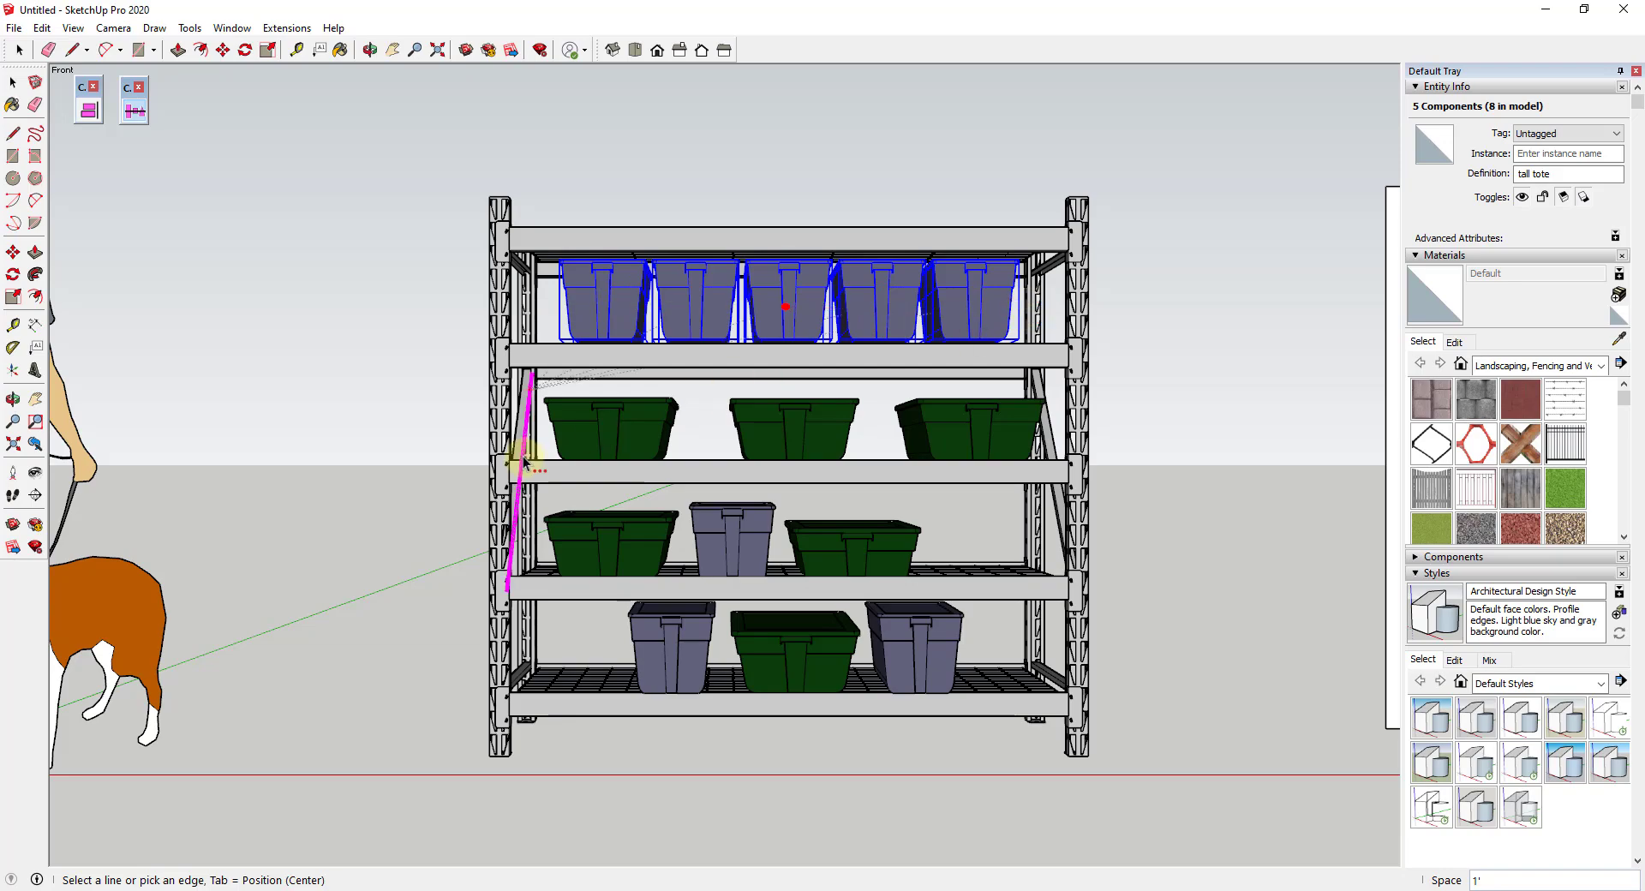
# Reapply Curic Space to the three green totes on the third shelf from the bottom, distributing them along the red axis.
pyautogui.moveTo(754, 660); pyautogui.dragTo(819, 632, button='middle')
pyautogui.press('space')
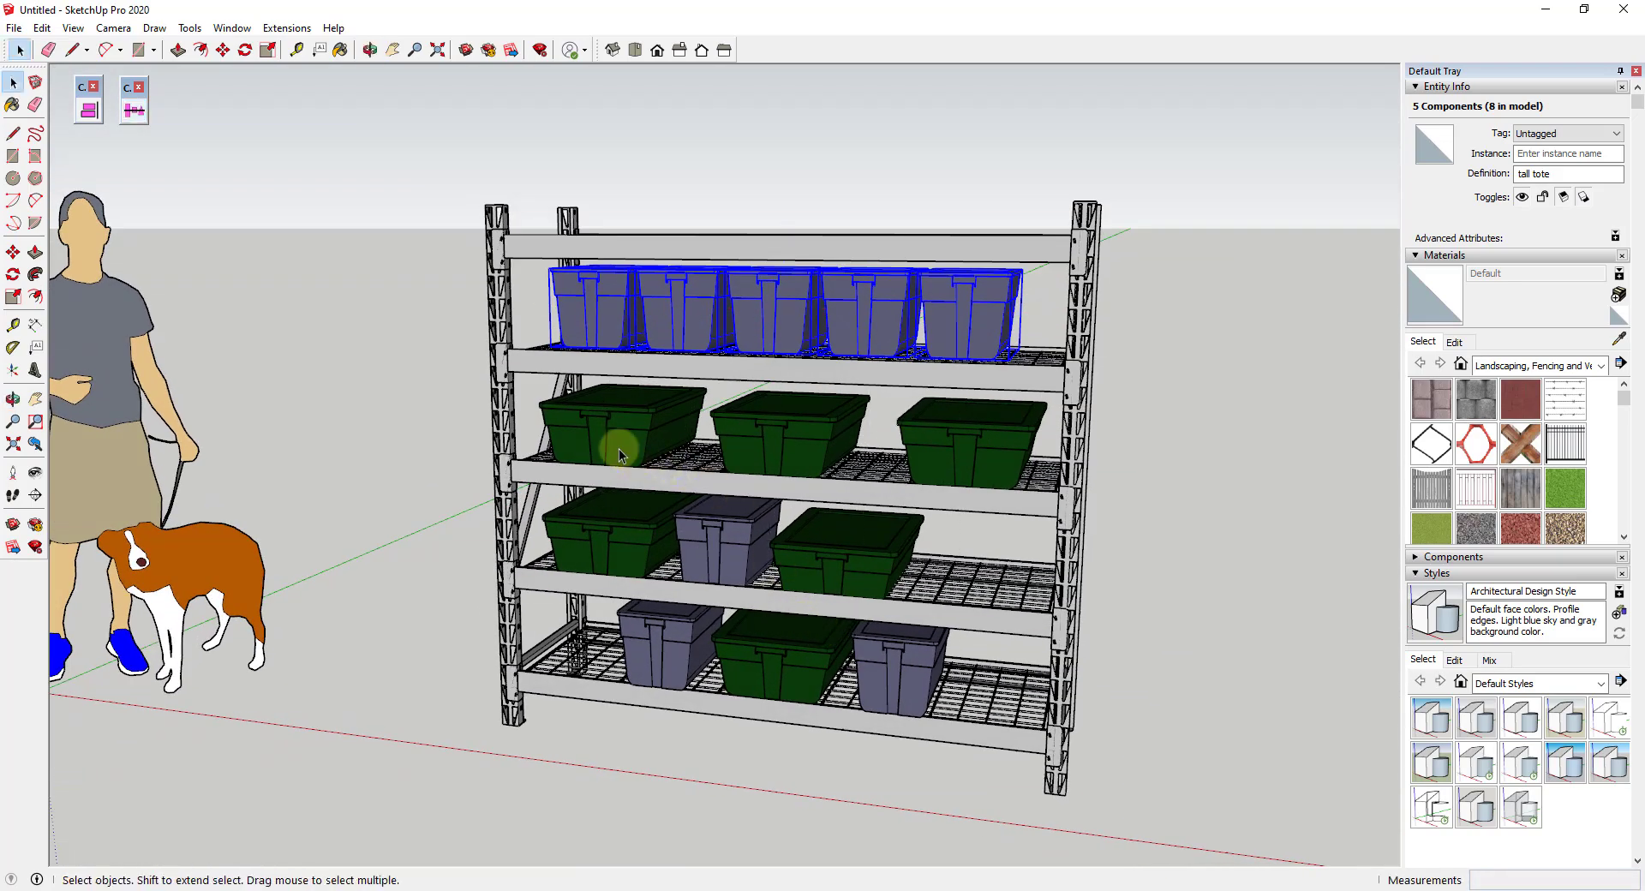
pyautogui.click(617, 435)
pyautogui.keyDown('shift'); pyautogui.click(764, 443); pyautogui.keyUp('shift')
pyautogui.keyDown('shift'); pyautogui.click(951, 457); pyautogui.keyUp('shift')
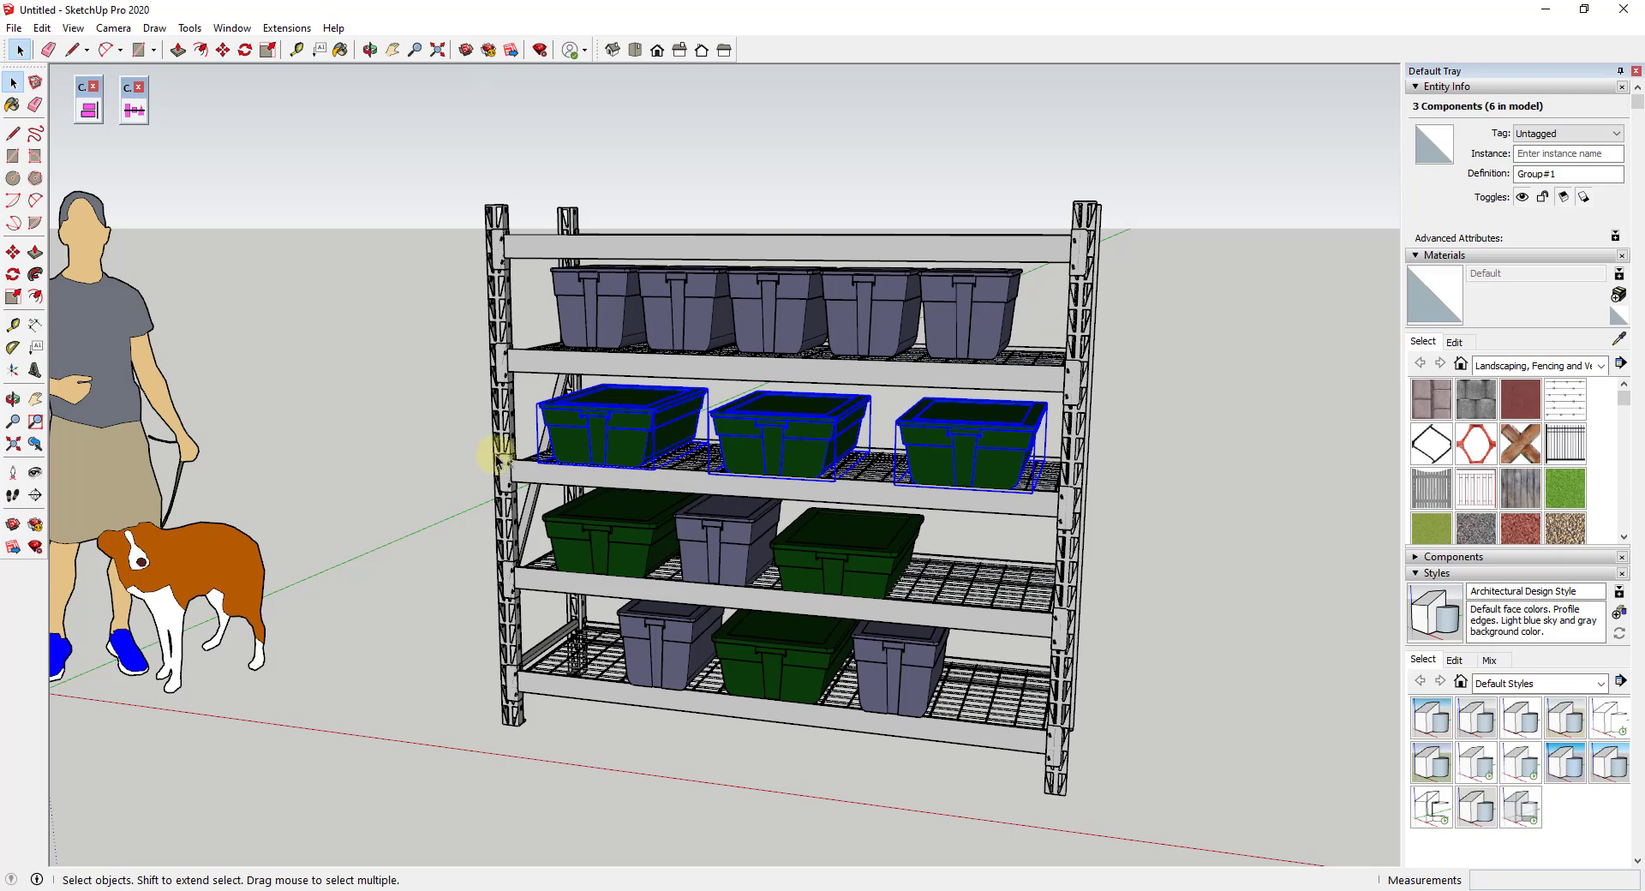
pyautogui.click(134, 110)
pyautogui.click(731, 443)
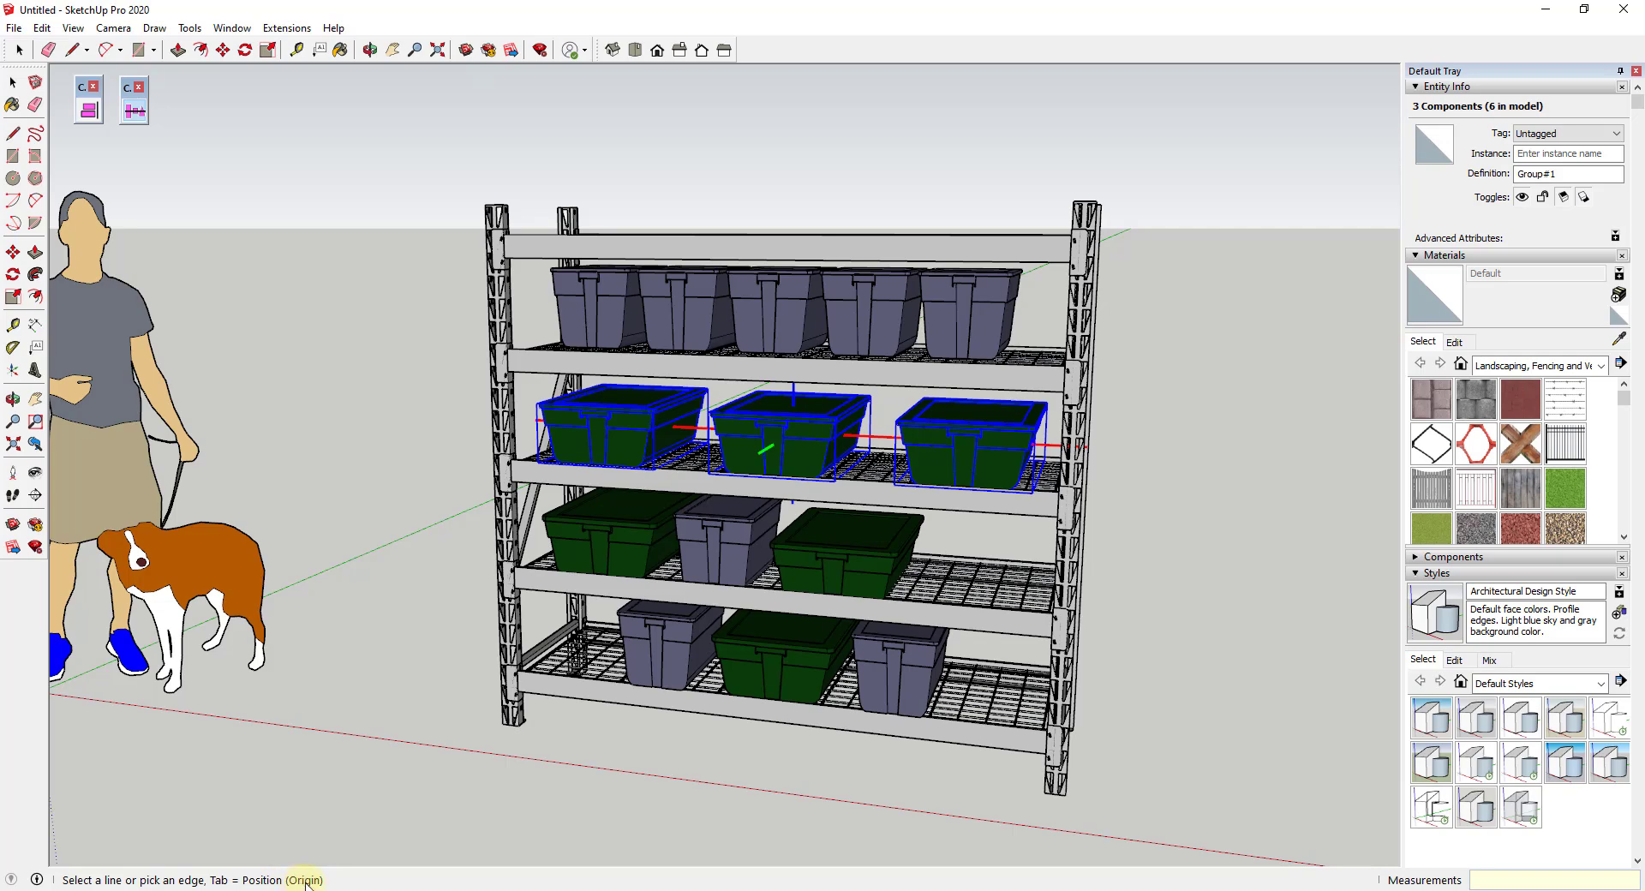
# Open the rightmost green tote on the third shelf from the bottom to inspect its component origin axes, and close it again.
pyautogui.scroll(4, 878, 444)
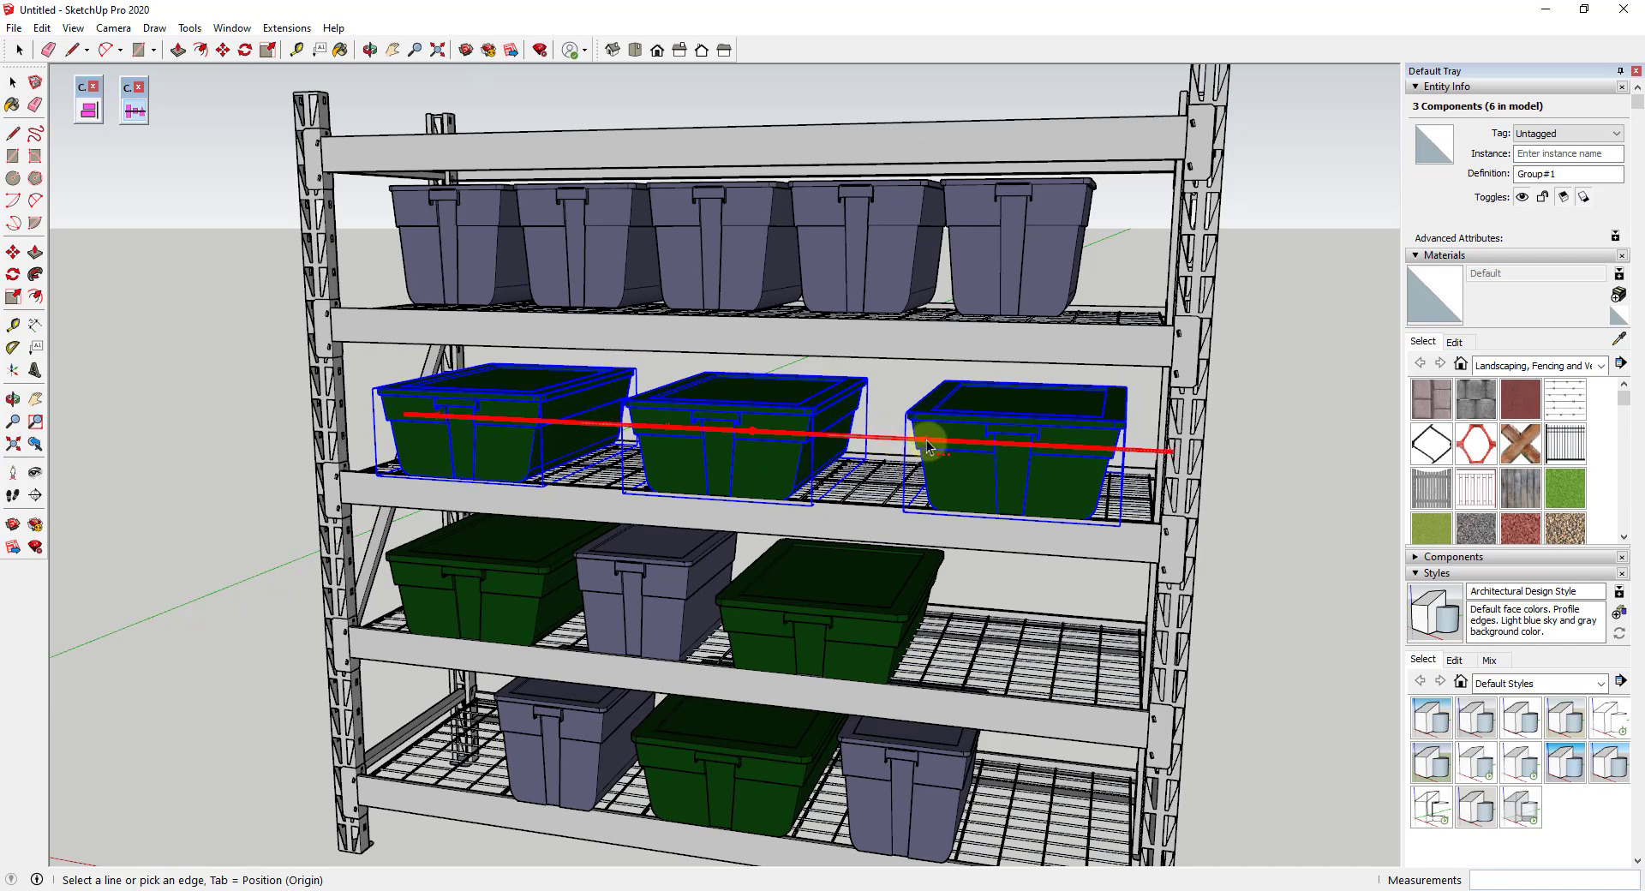
pyautogui.moveTo(922, 445); pyautogui.dragTo(1159, 429, button='middle')
pyautogui.press('space')
pyautogui.doubleClick(1031, 455)
pyautogui.scroll(1, 1021, 442)
pyautogui.scroll(2, 1019, 435)
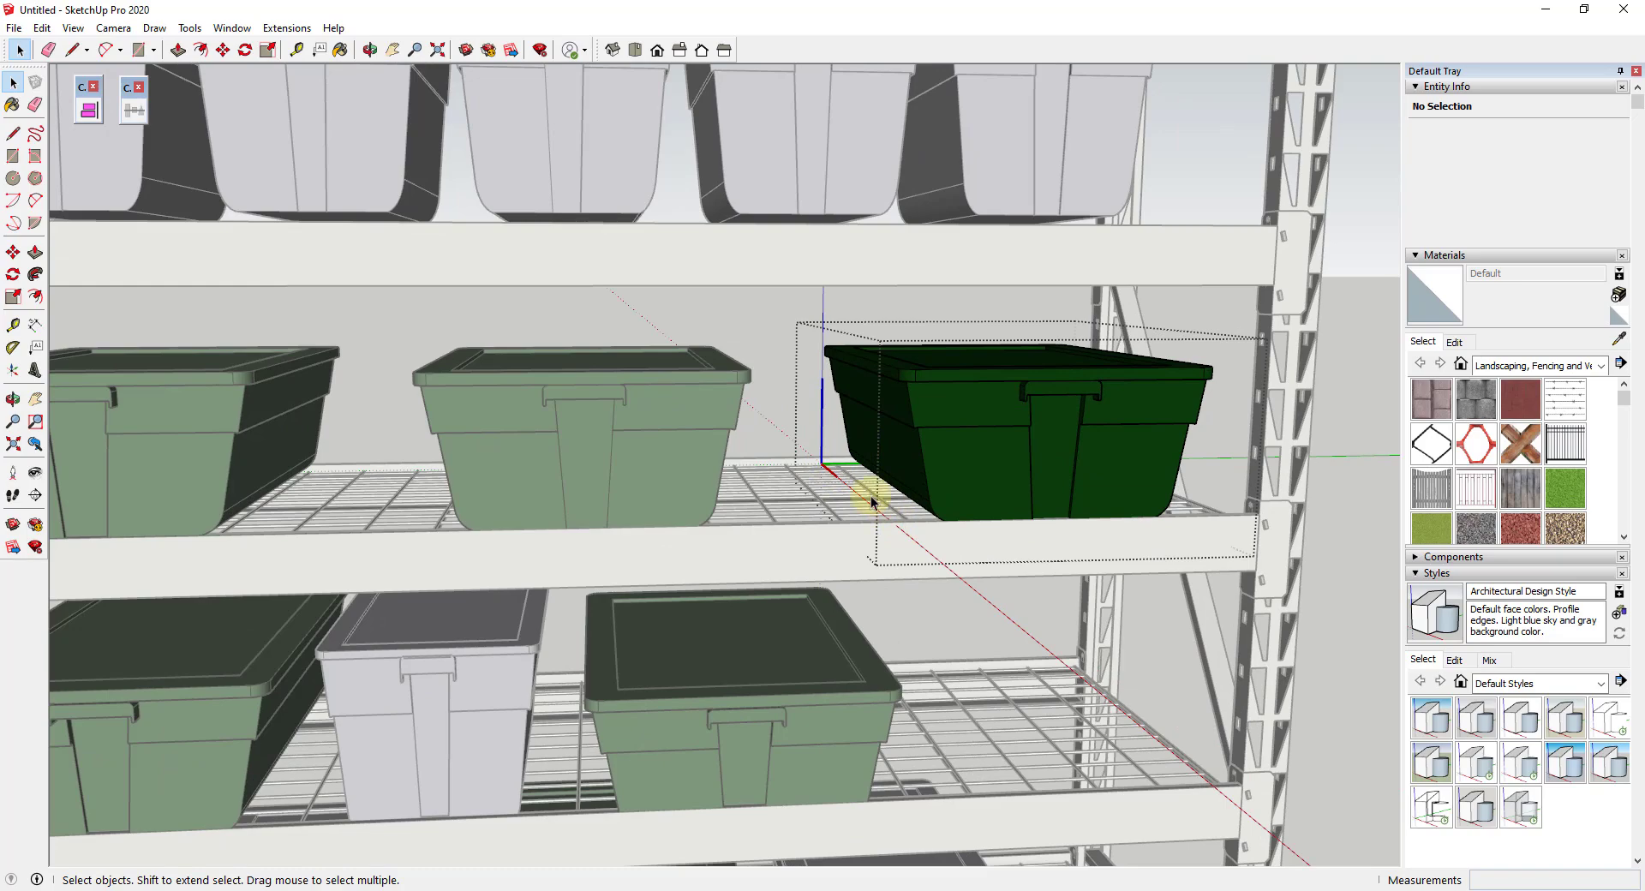
pyautogui.click(758, 324)
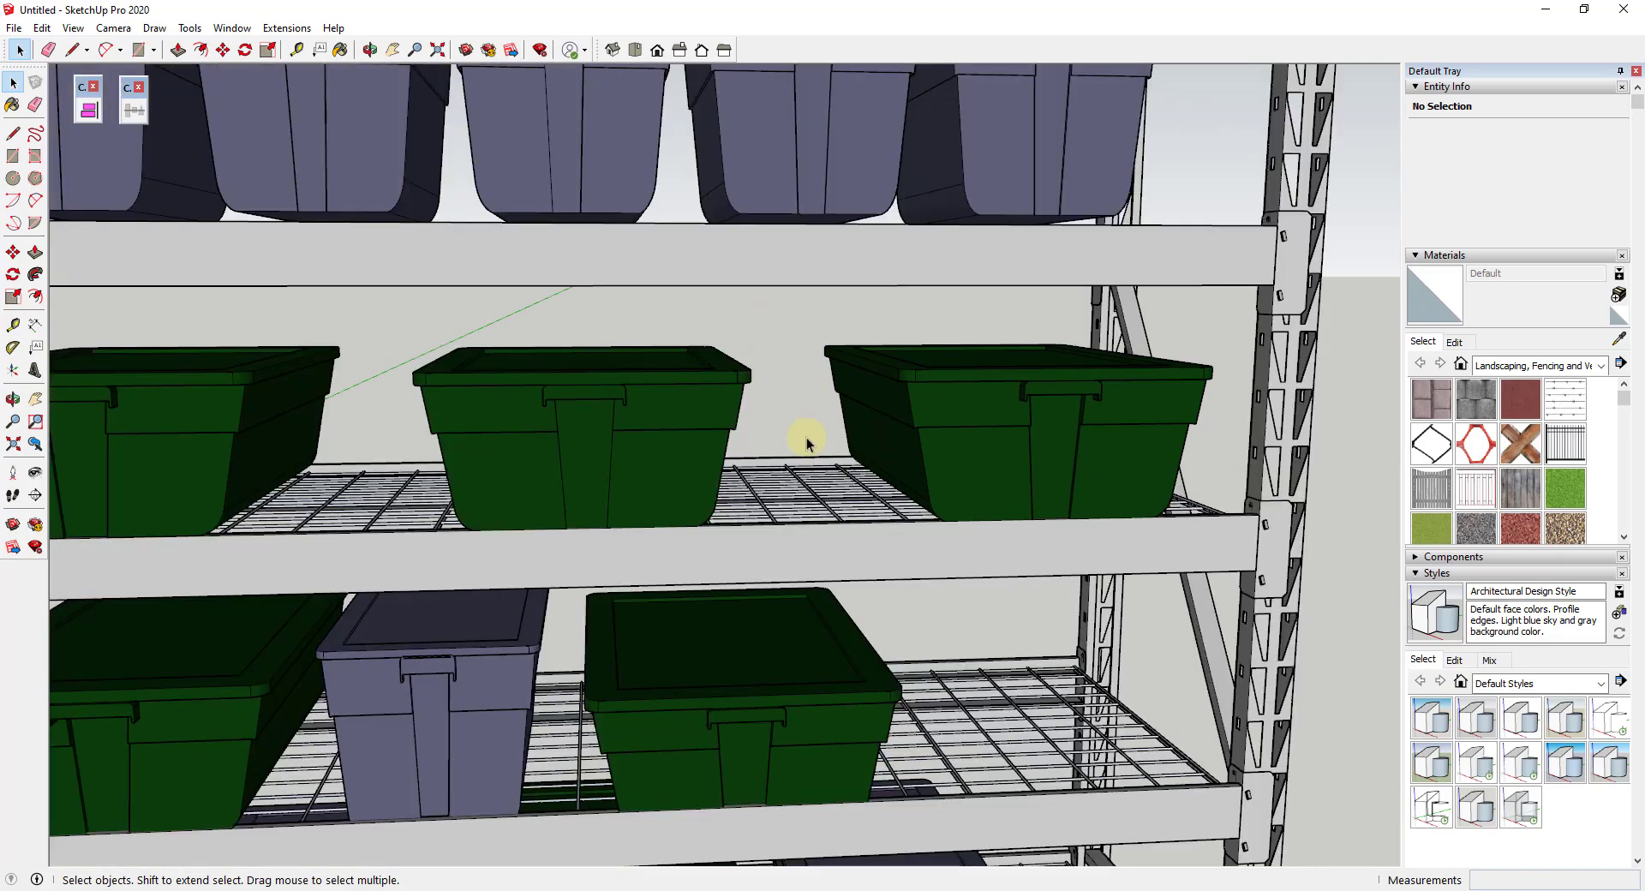
# Select the three green totes on the third shelf from the bottom and evenly space their centers along the shelf's front edge with Curic Space.
pyautogui.moveTo(806, 437); pyautogui.dragTo(690, 485, button='middle')
pyautogui.scroll(-5, 689, 490)
pyautogui.click(374, 476)
pyautogui.keyDown('shift'); pyautogui.click(527, 459); pyautogui.keyUp('shift')
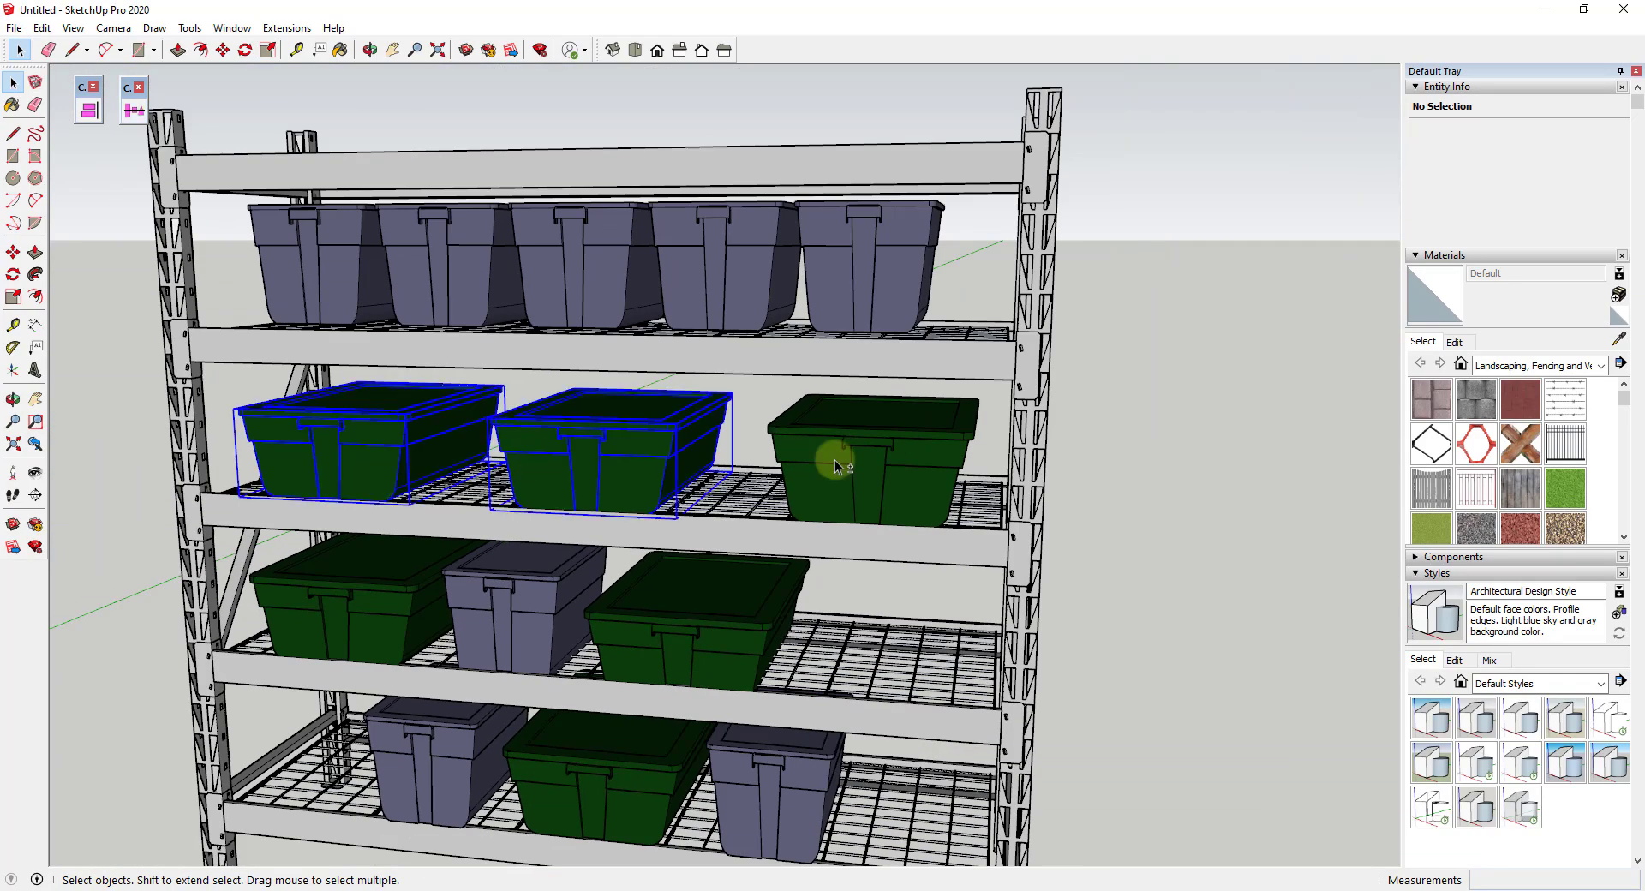
pyautogui.keyDown('shift'); pyautogui.click(837, 462); pyautogui.keyUp('shift')
pyautogui.click(135, 110)
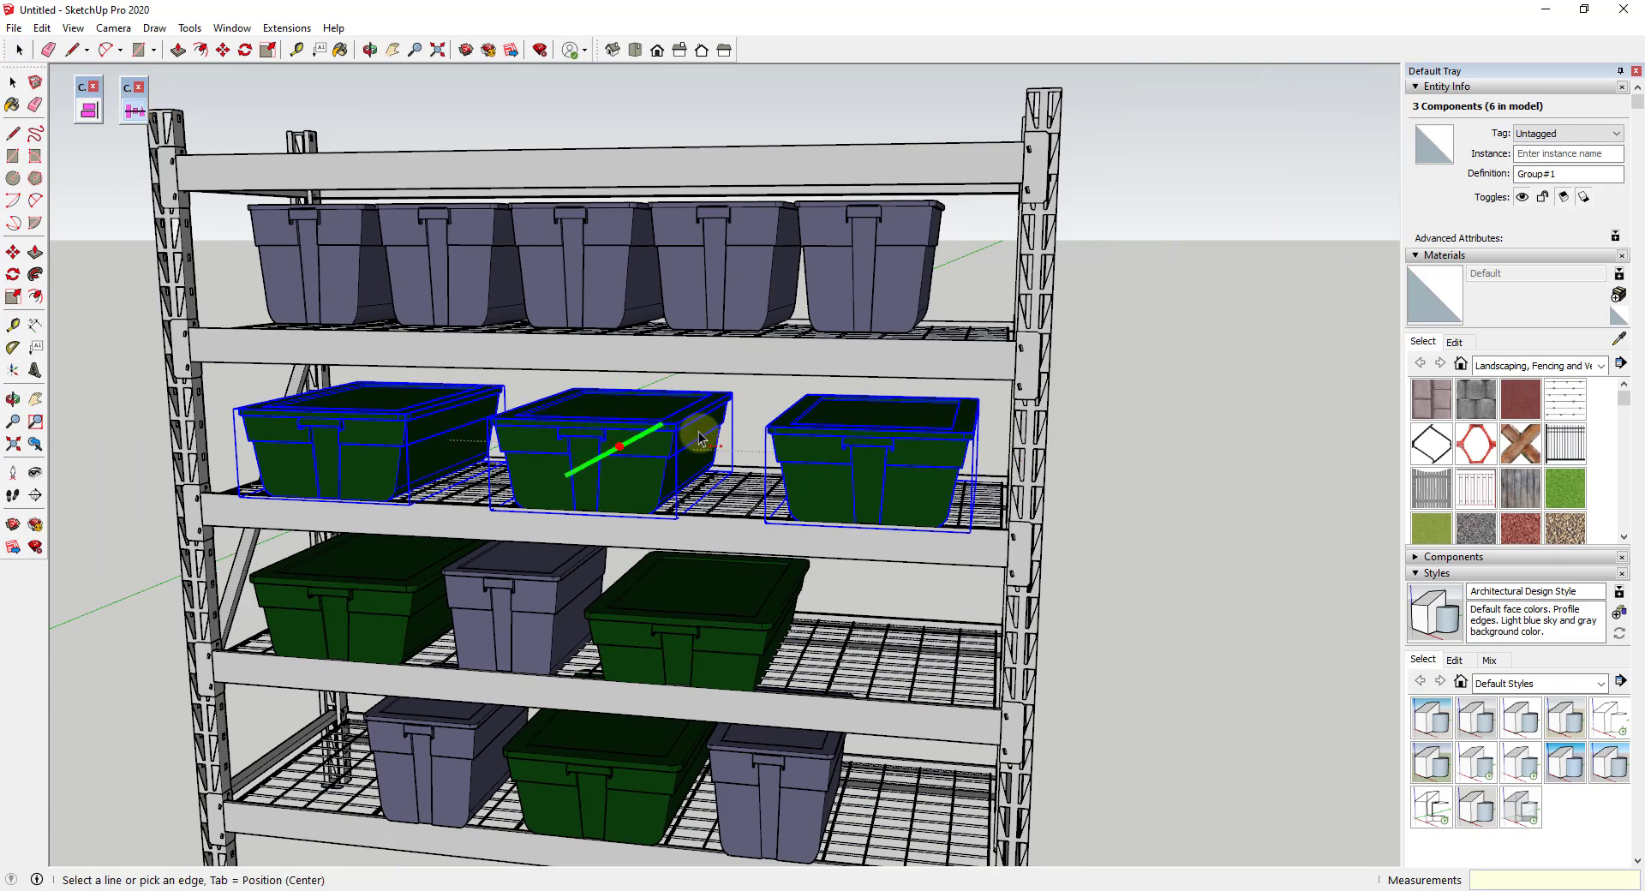
pyautogui.scroll(2, 739, 457)
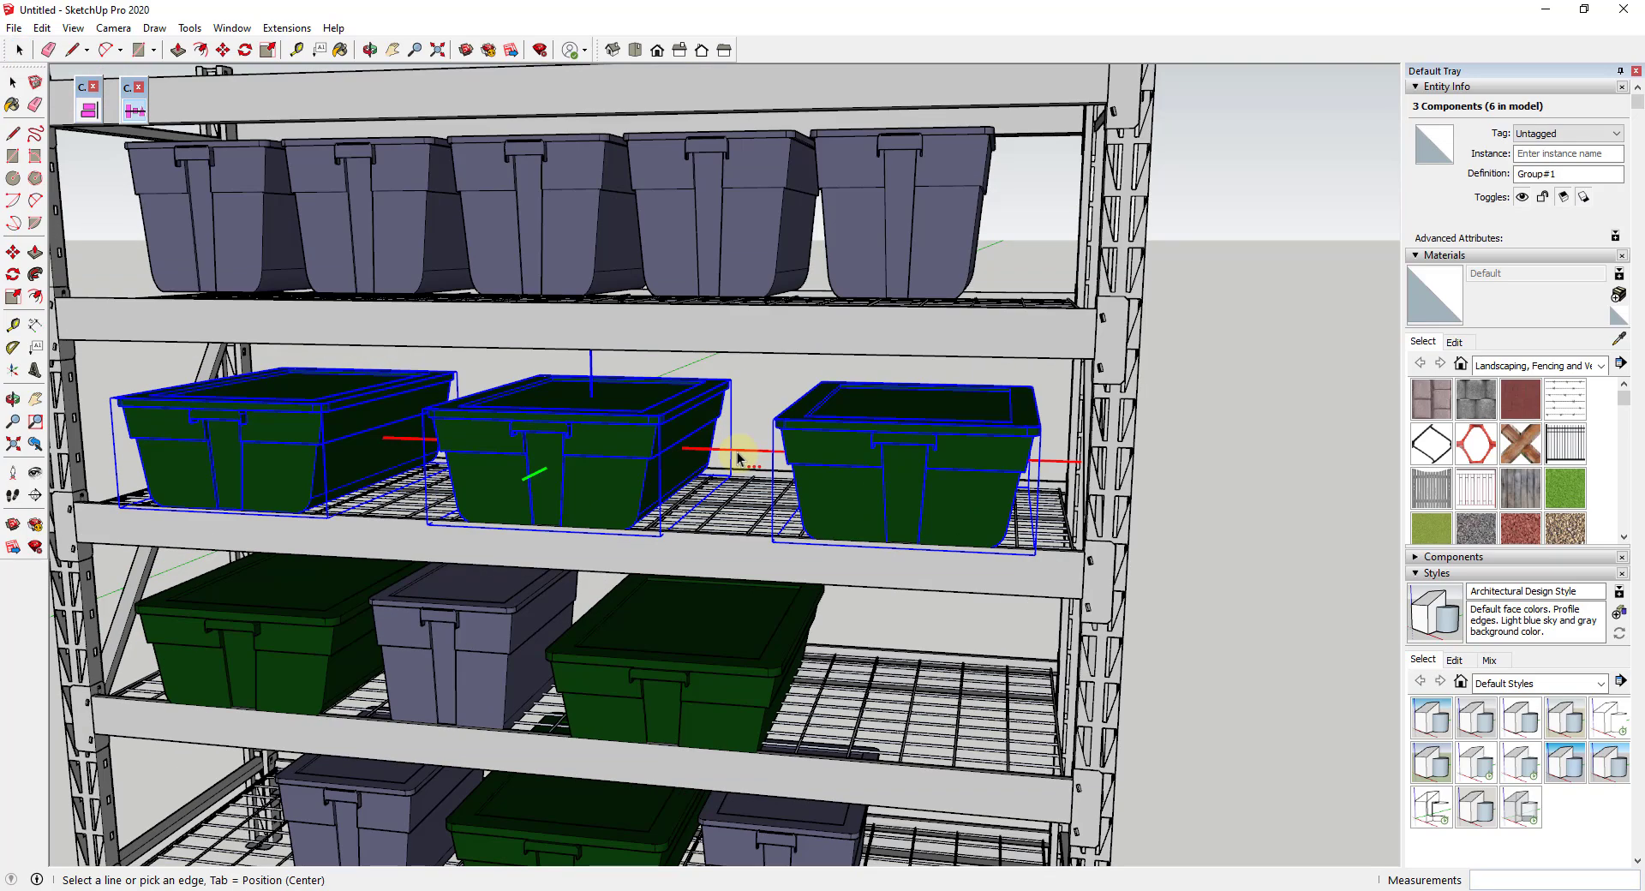
pyautogui.moveTo(748, 454); pyautogui.dragTo(631, 445, button='middle')
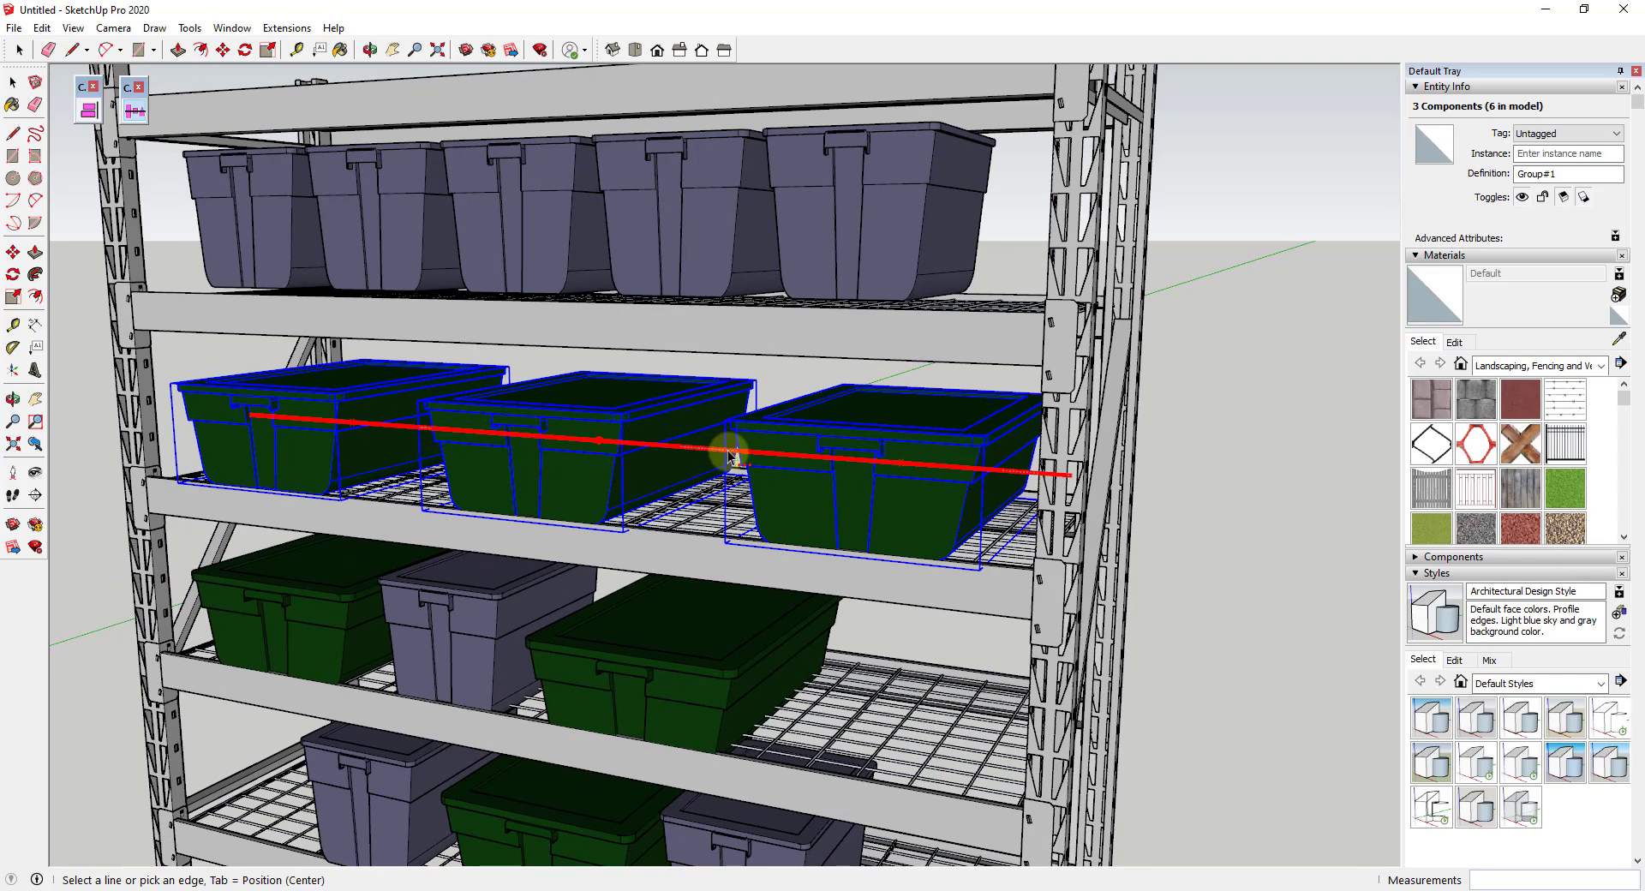
pyautogui.moveTo(729, 454); pyautogui.dragTo(948, 444, button='middle')
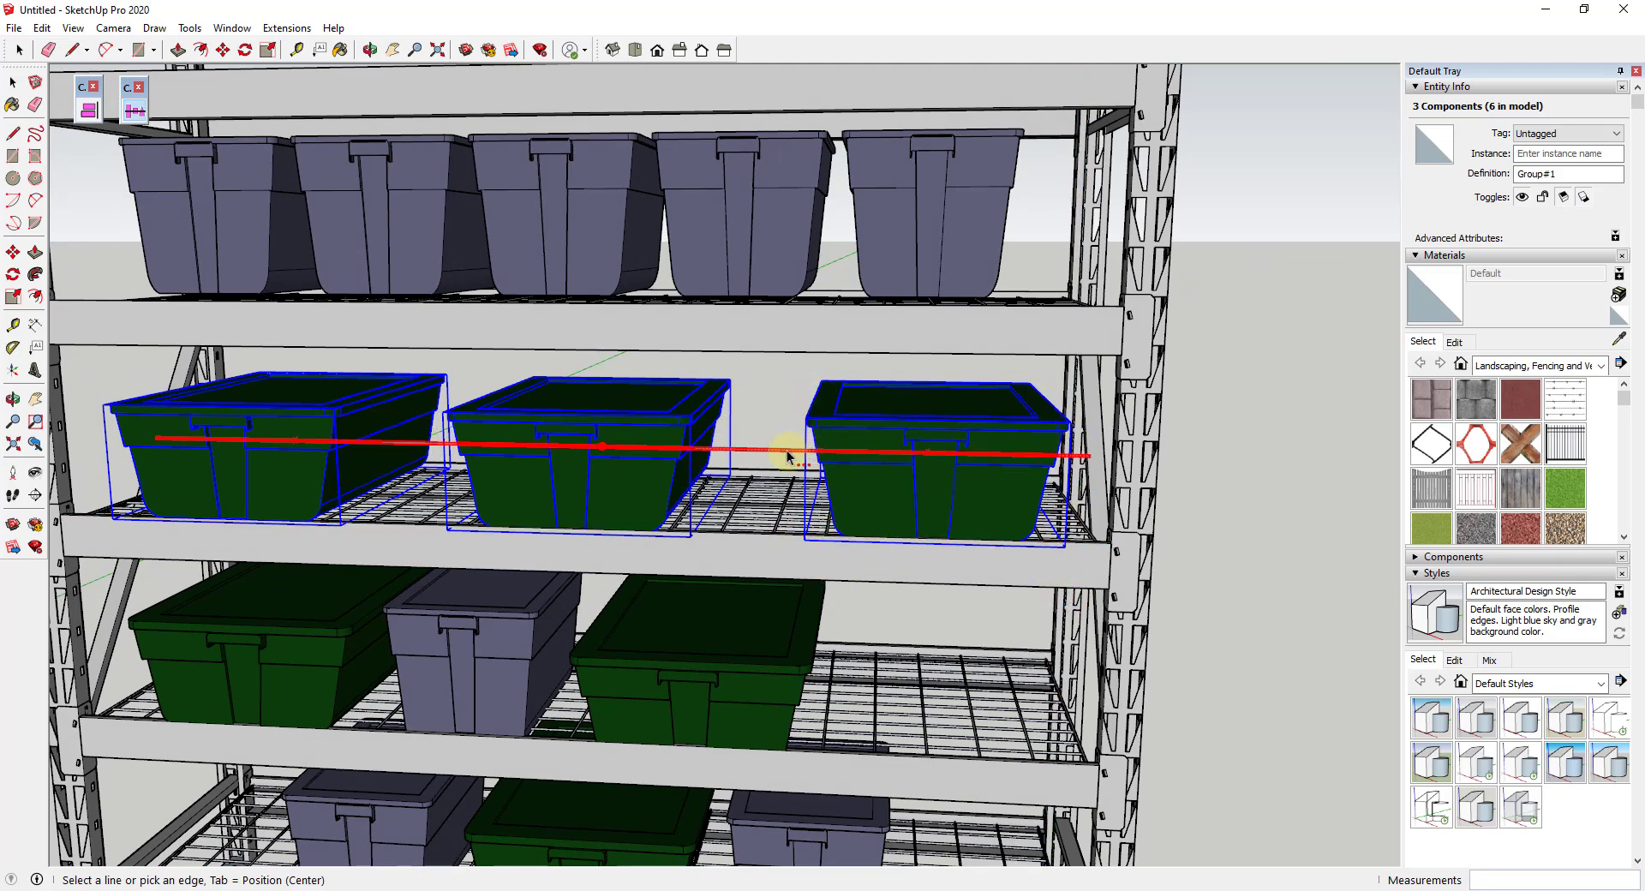
pyautogui.click(724, 539)
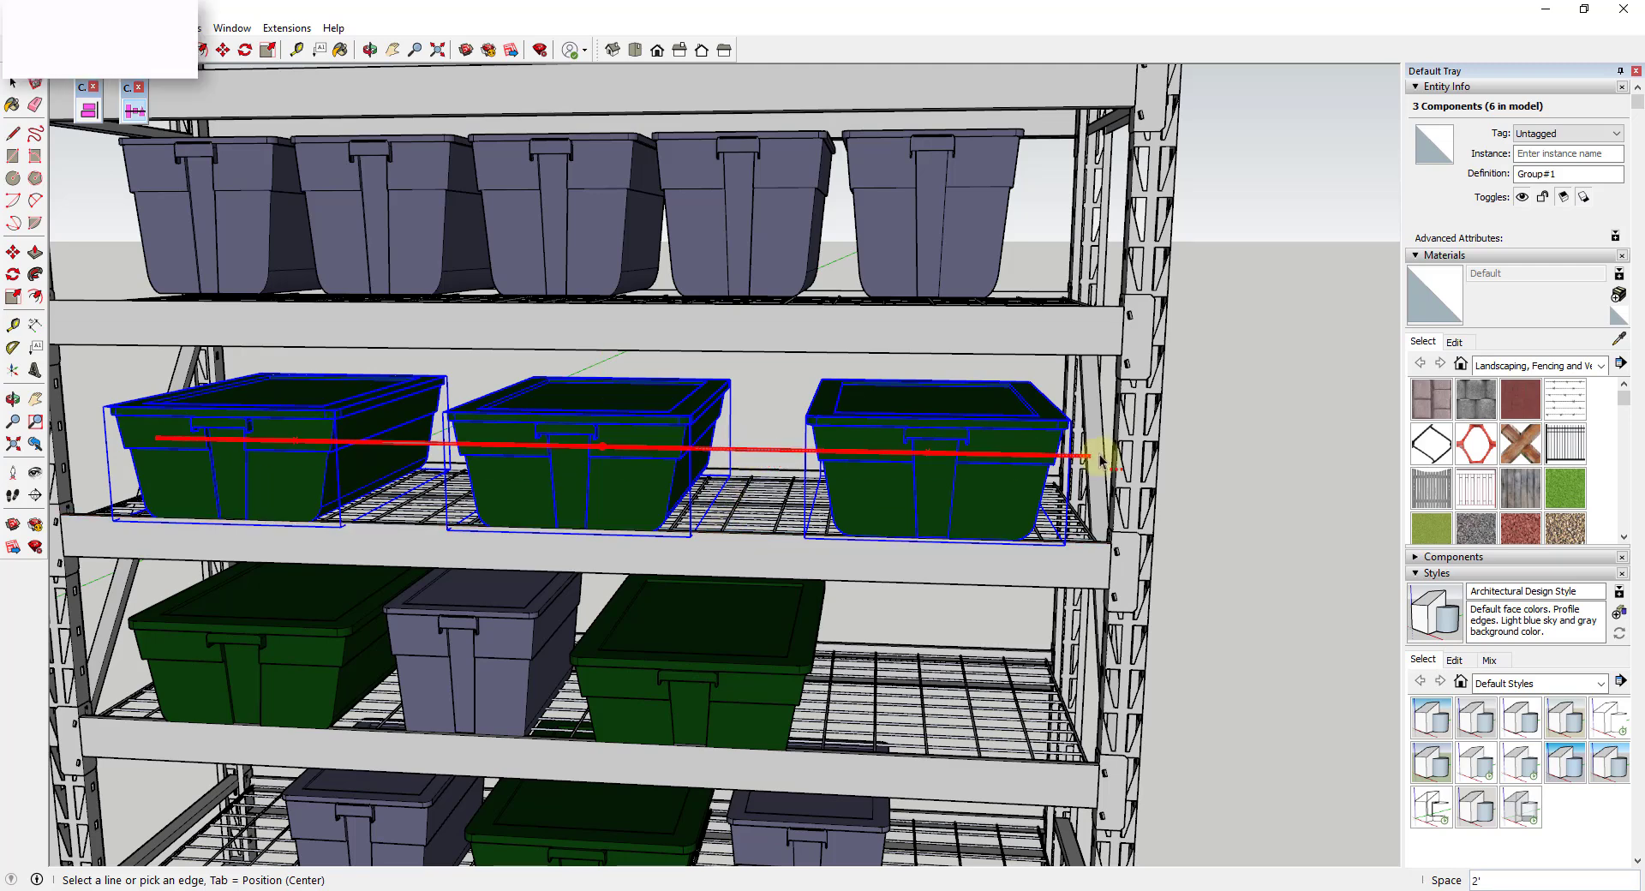
pyautogui.scroll(-10, 962, 448)
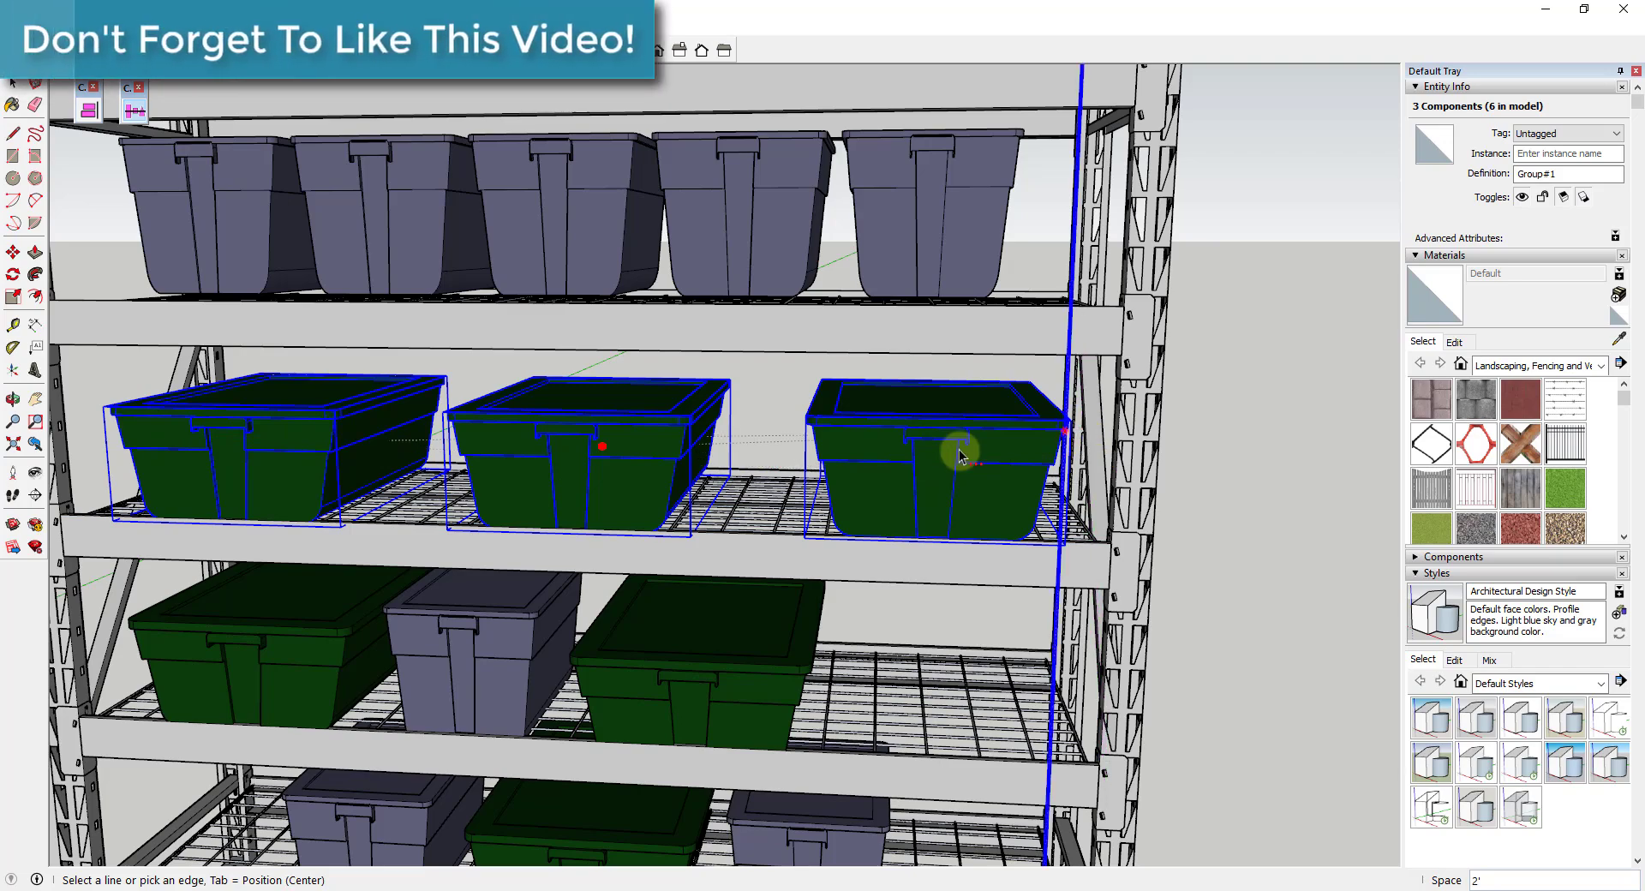
pyautogui.press('space')
# Evenly space the four labelled canisters on the wooden shelf along the red axis with Curic Space at 1'.
pyautogui.scroll(3, 1299, 600)
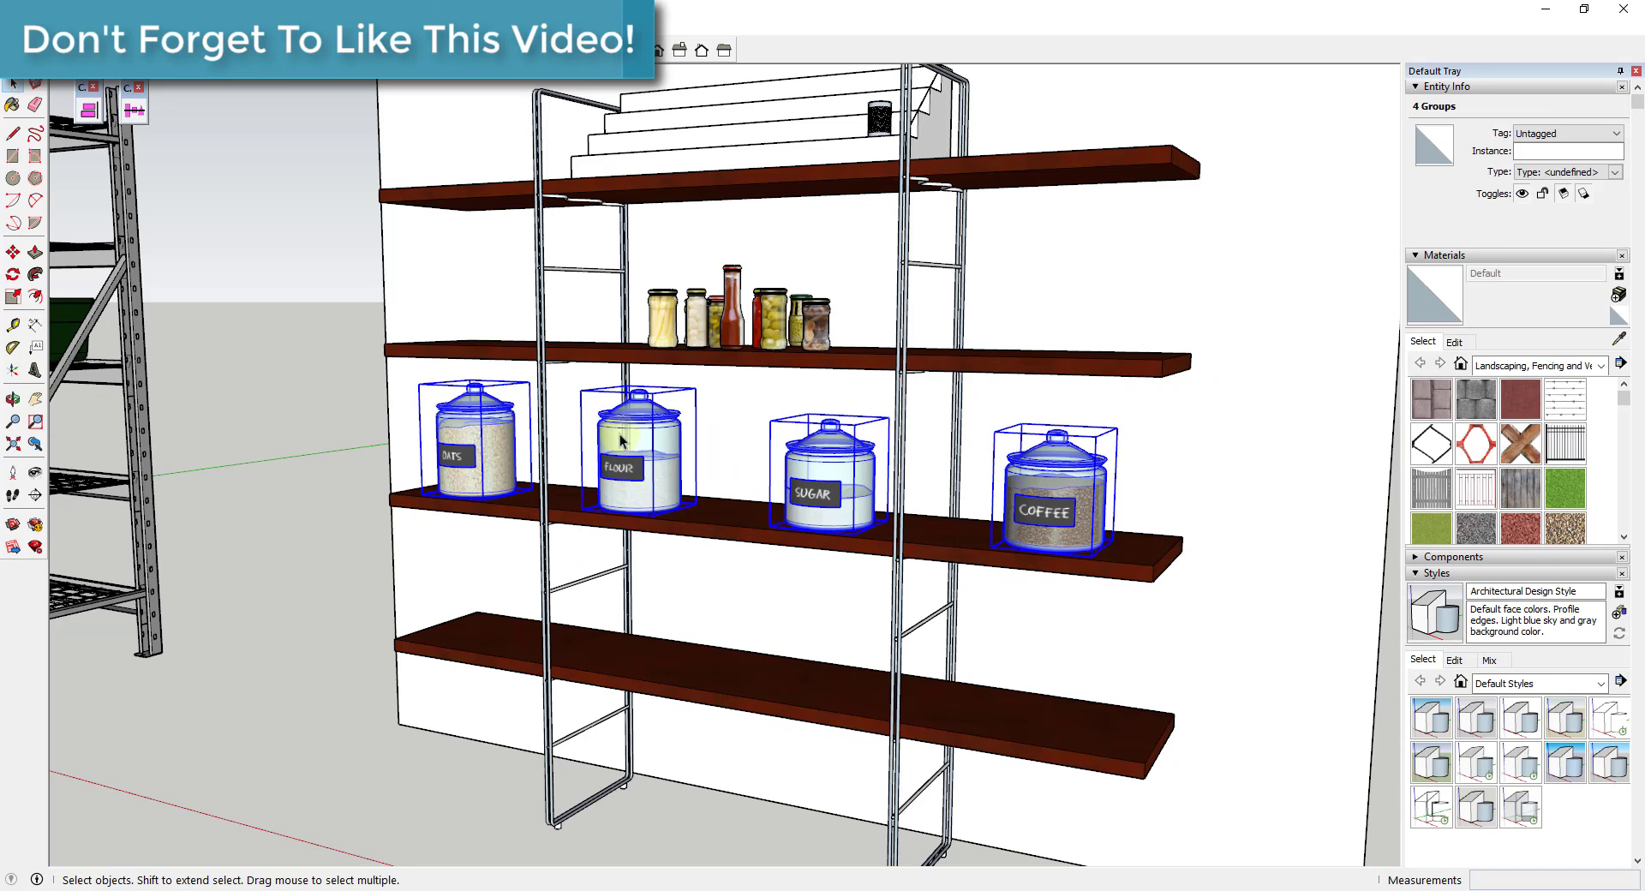
pyautogui.click(134, 110)
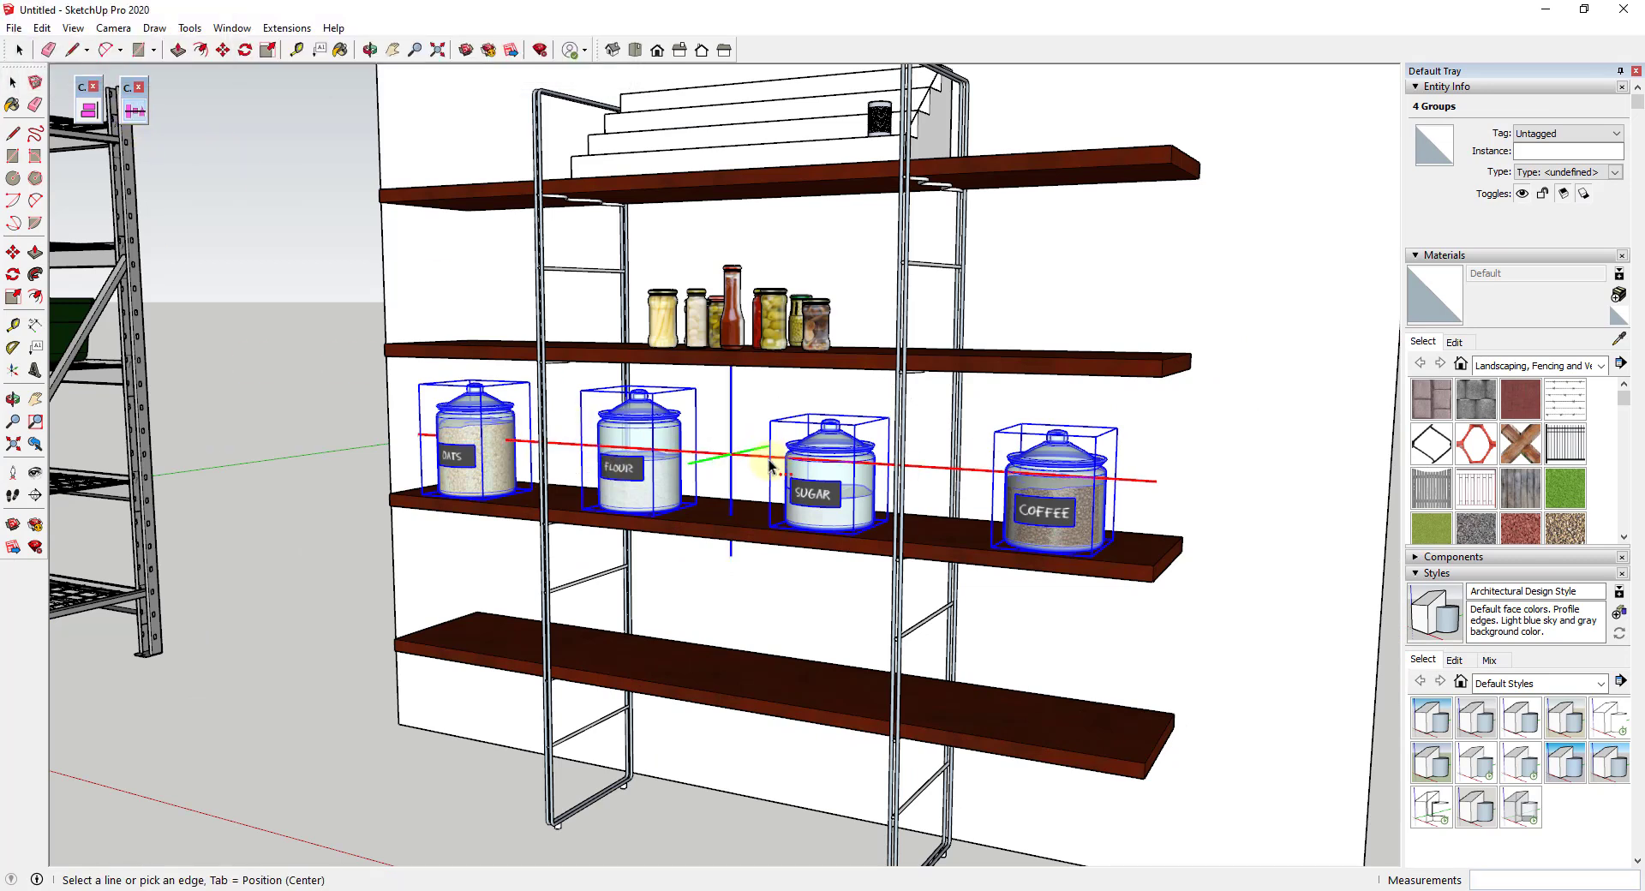
pyautogui.click(932, 469)
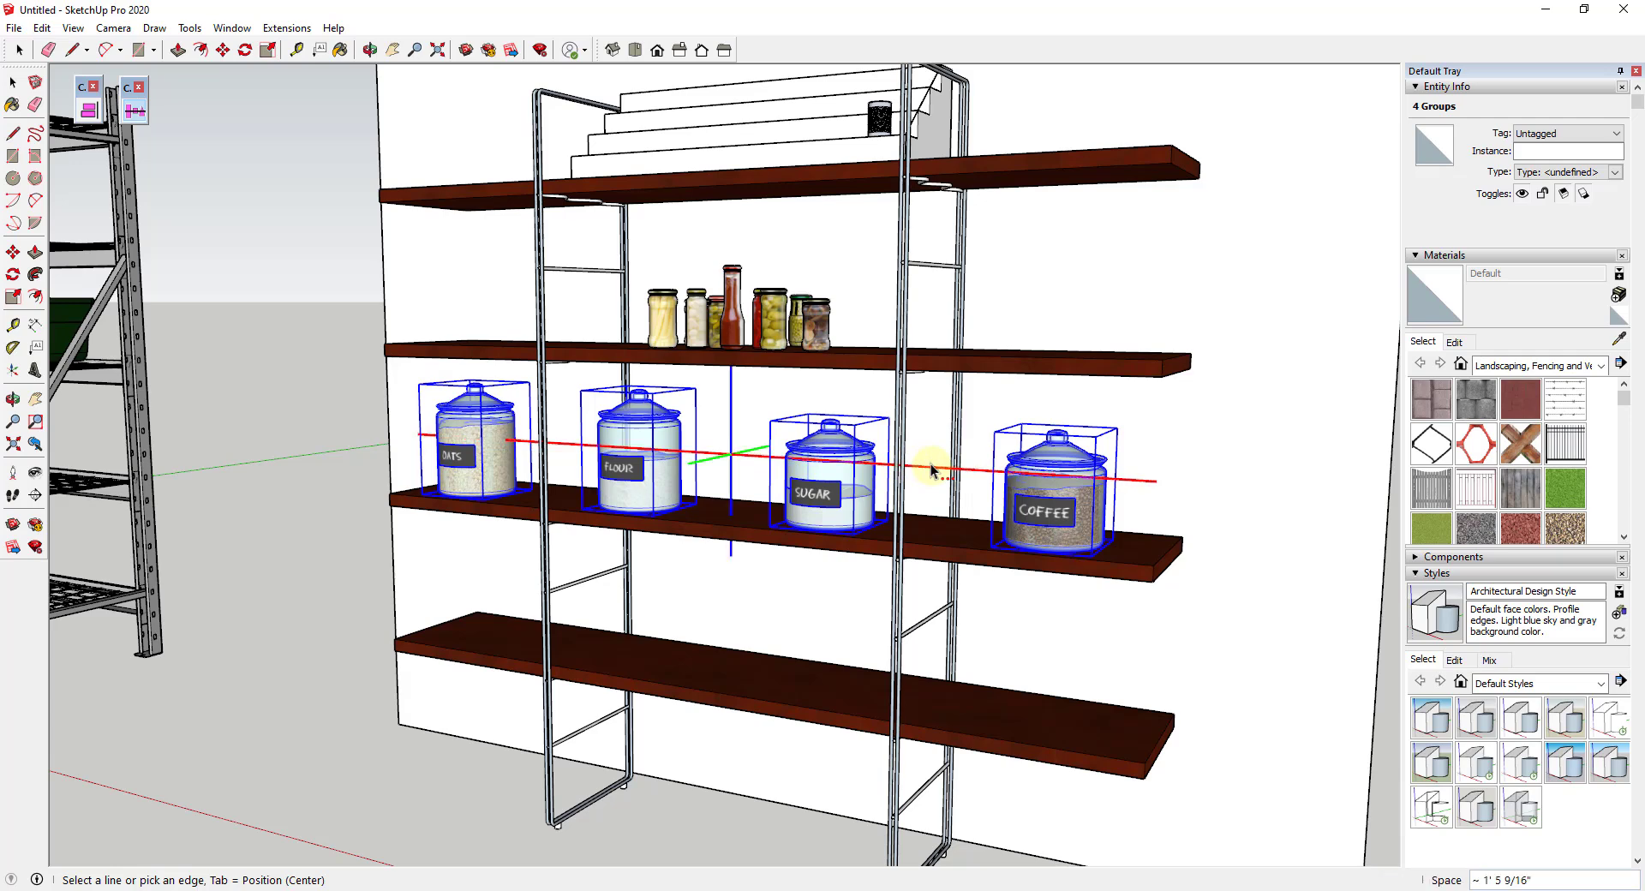
pyautogui.write("1'")
pyautogui.press('Return')
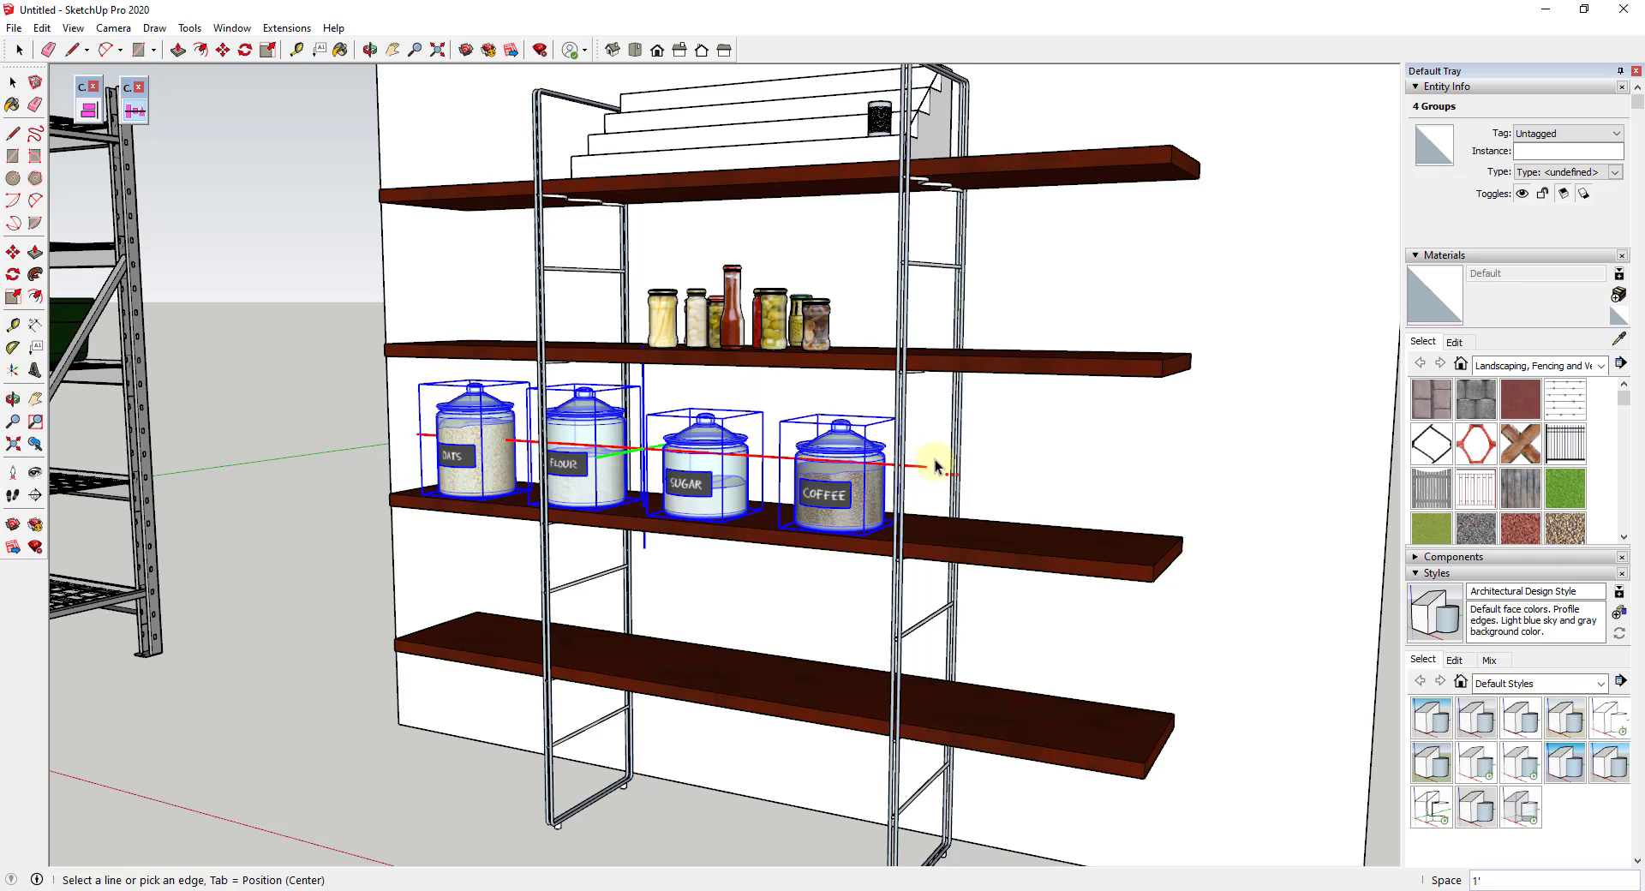
# Try canister spacings of 8", 9", 10", 11", 1', 13" and 14" one after another.
pyautogui.moveTo(966, 460); pyautogui.dragTo(893, 469, button='middle')
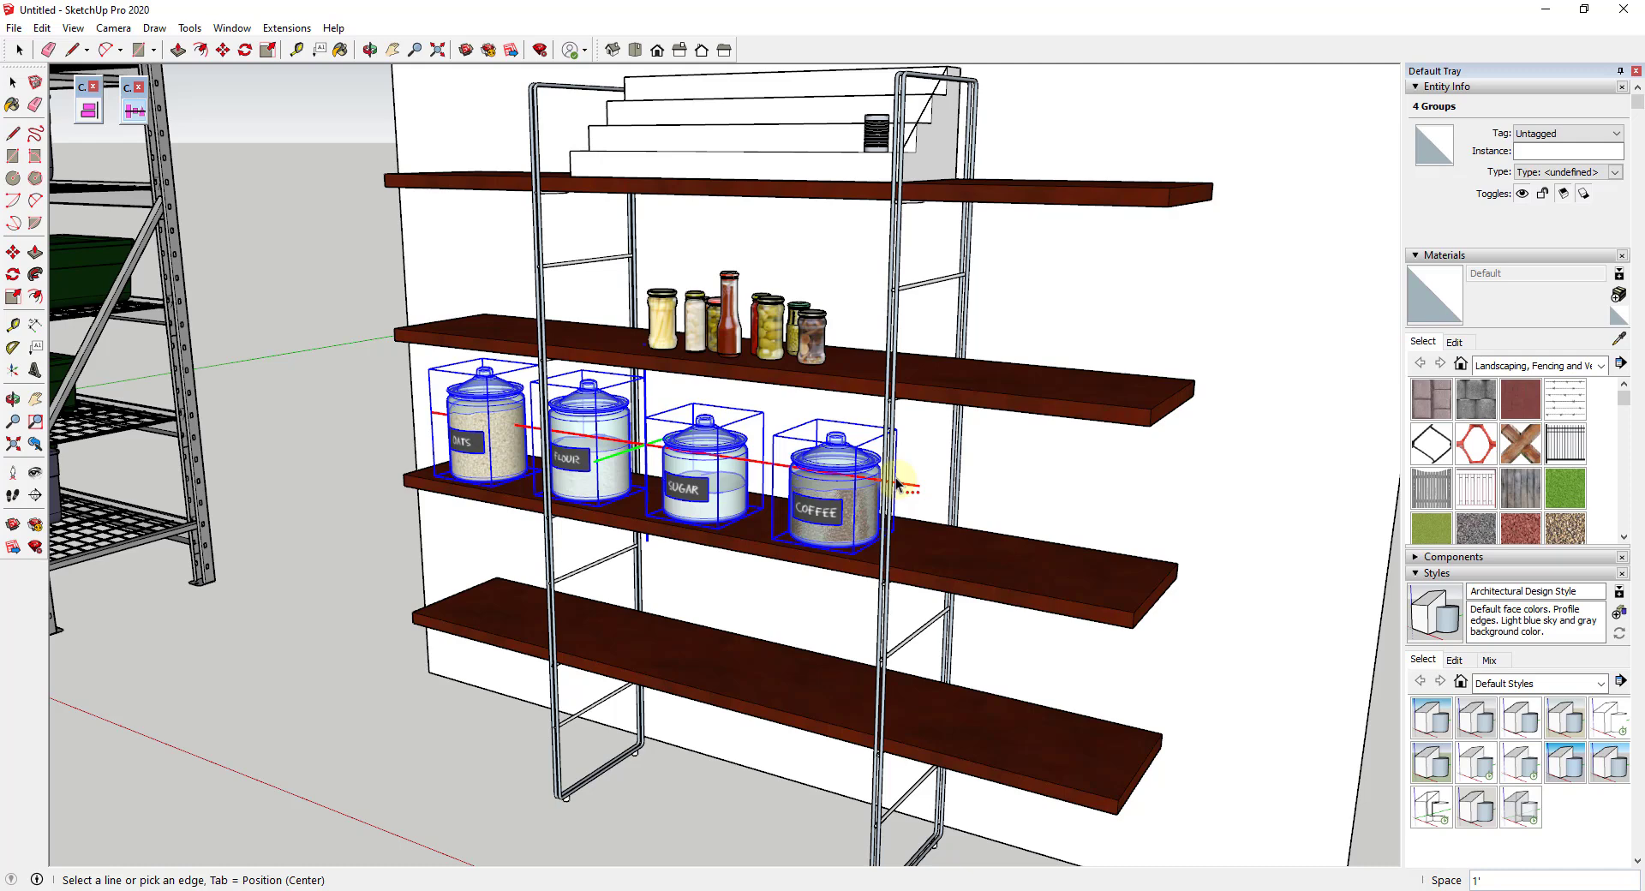
pyautogui.write('8"')
pyautogui.press('Return')
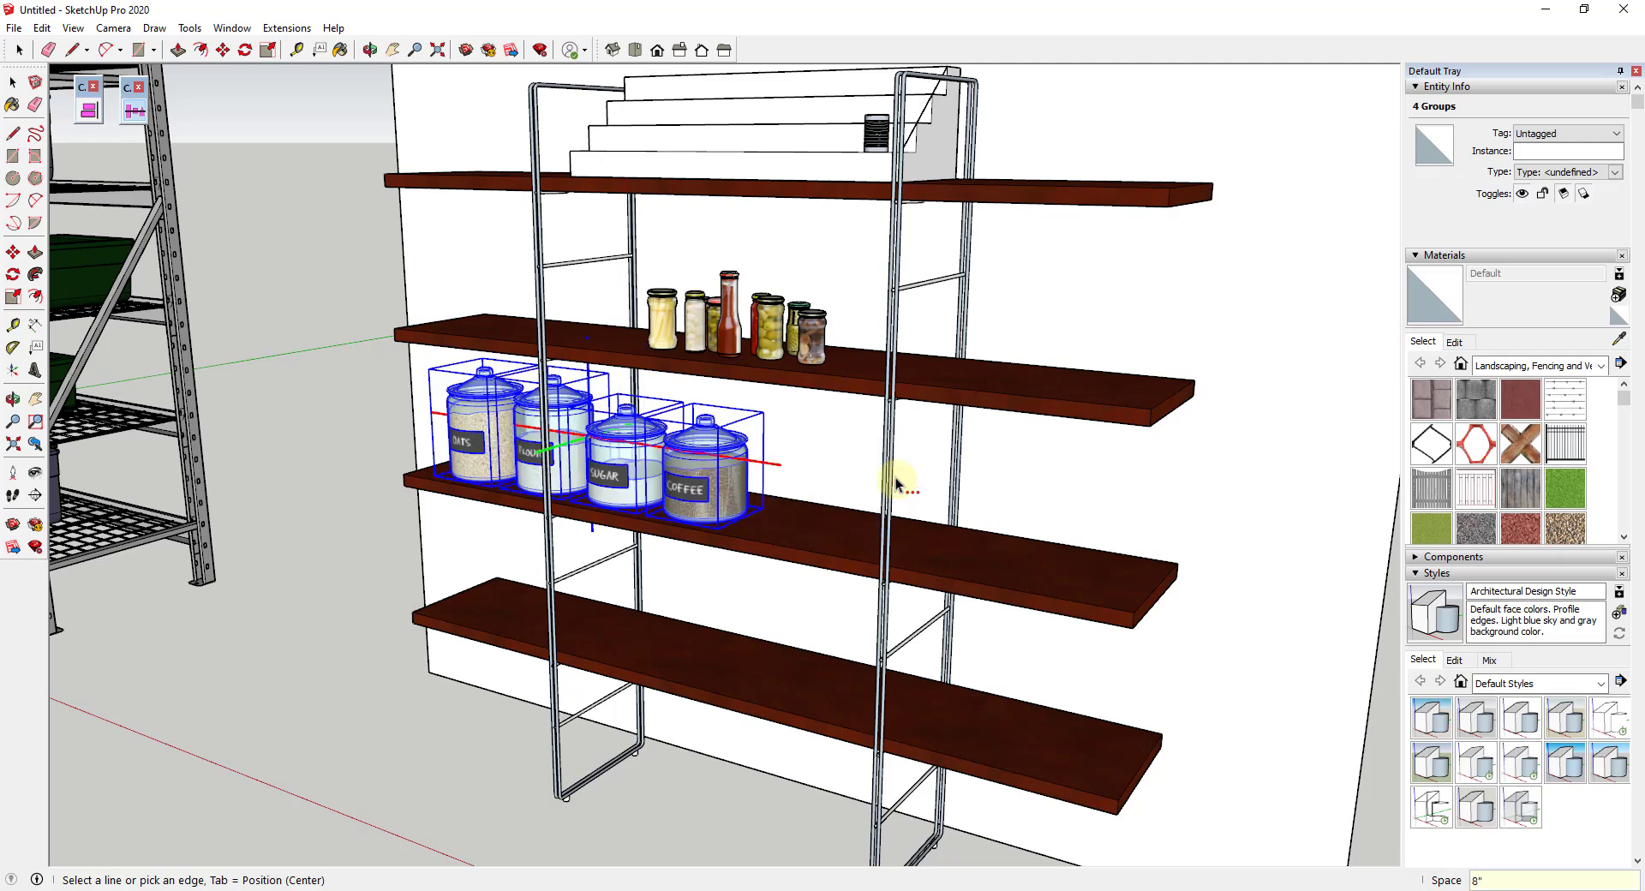
pyautogui.write('9"')
pyautogui.press('Return')
pyautogui.write('10"')
pyautogui.press('Return')
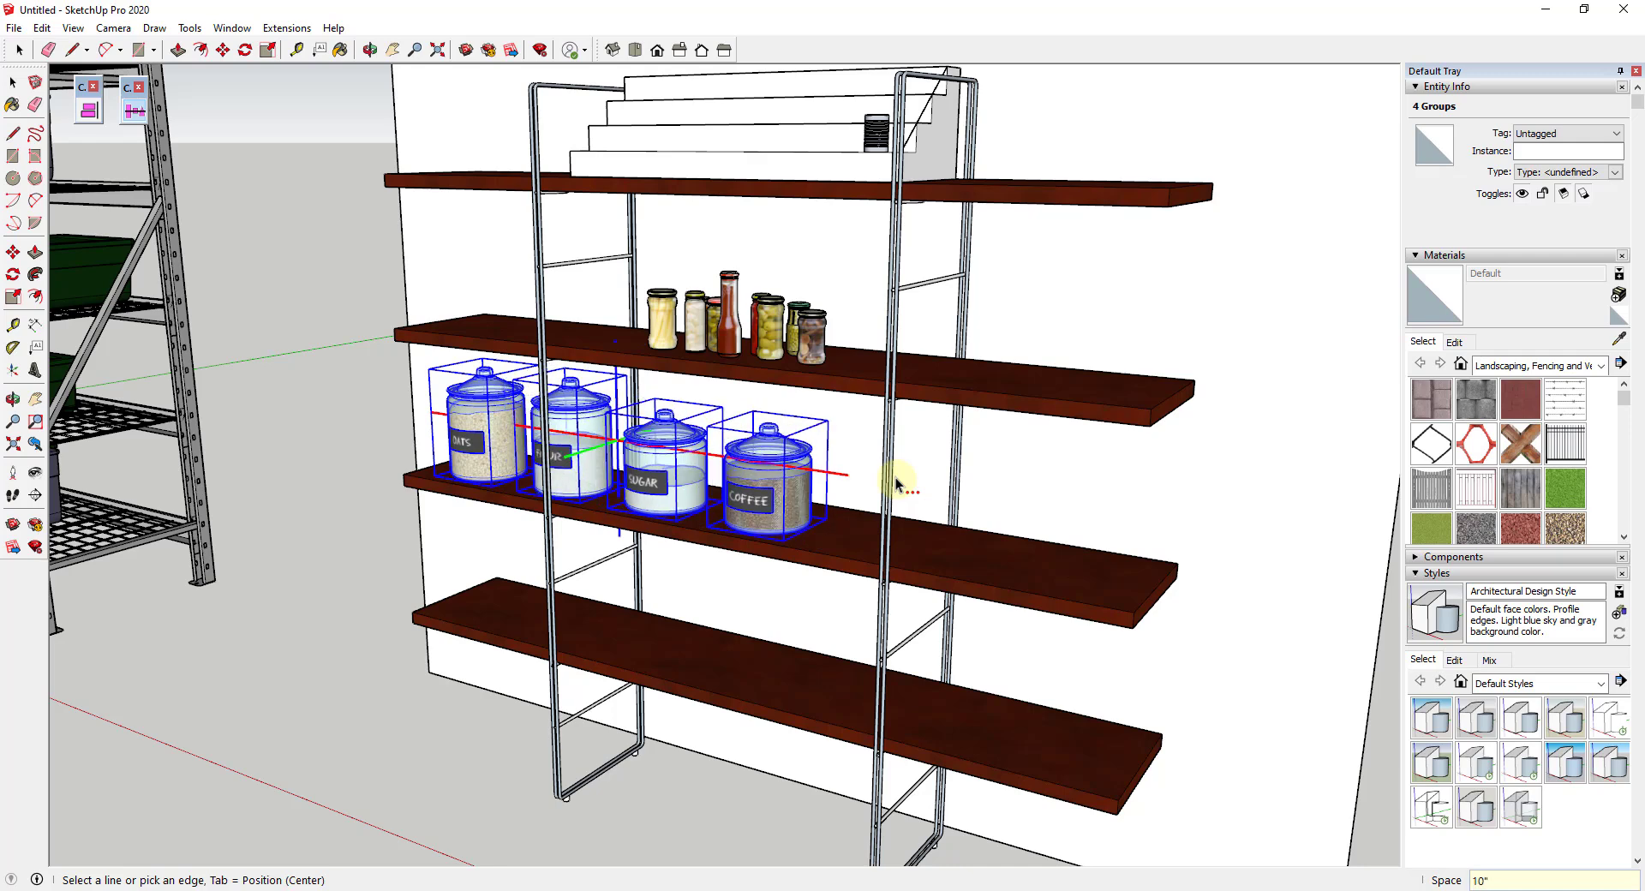
pyautogui.write('11"')
pyautogui.press('Return')
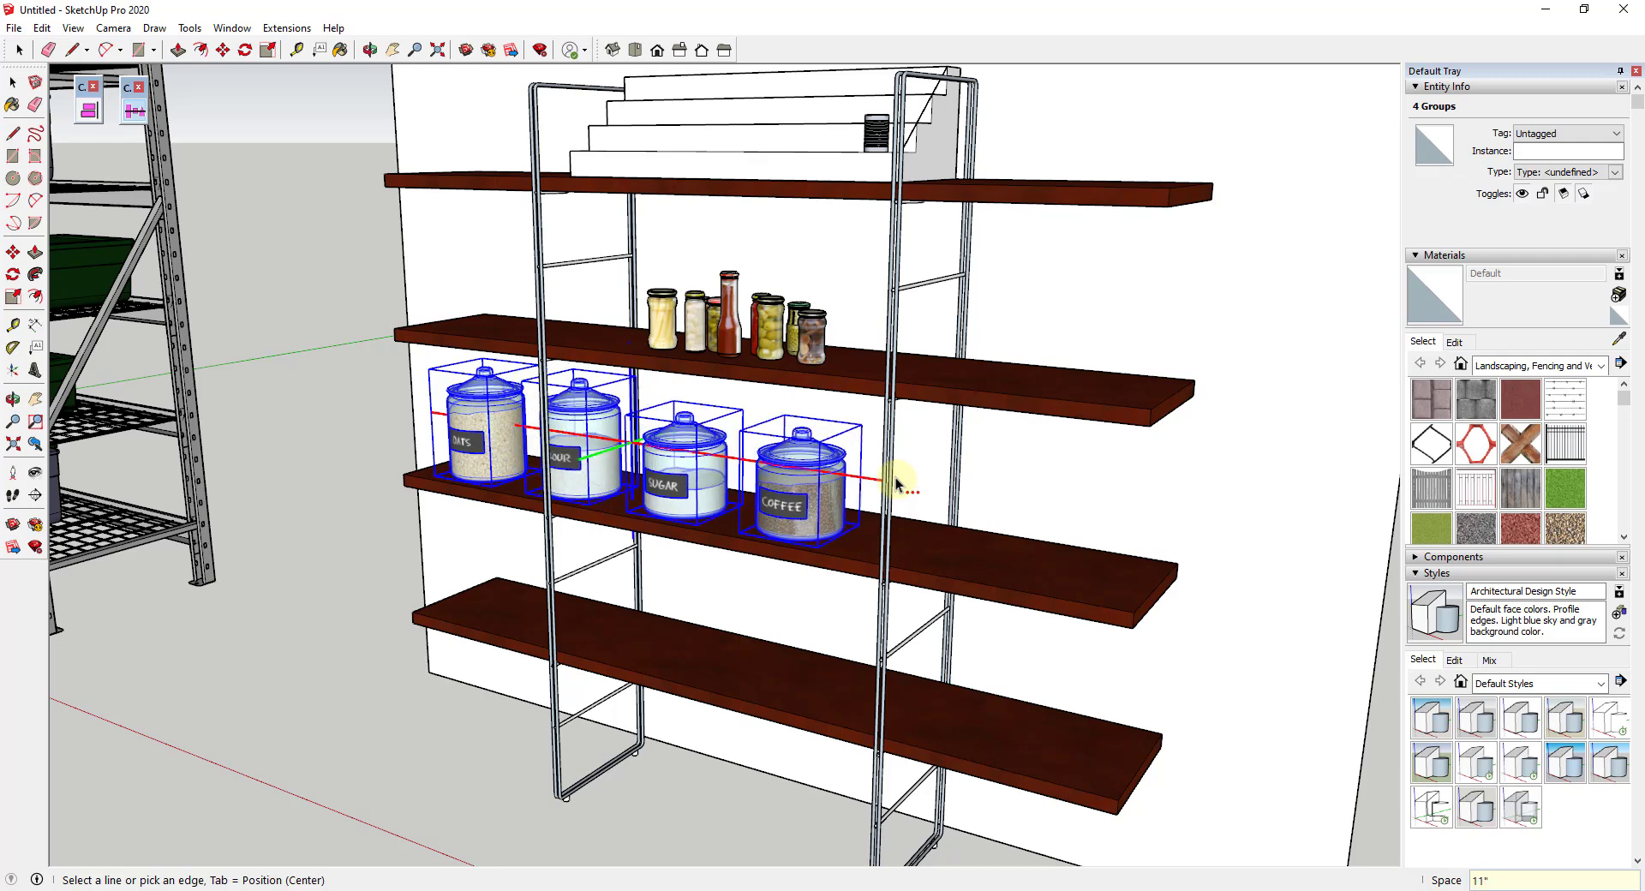
pyautogui.write("1'")
pyautogui.press('Return')
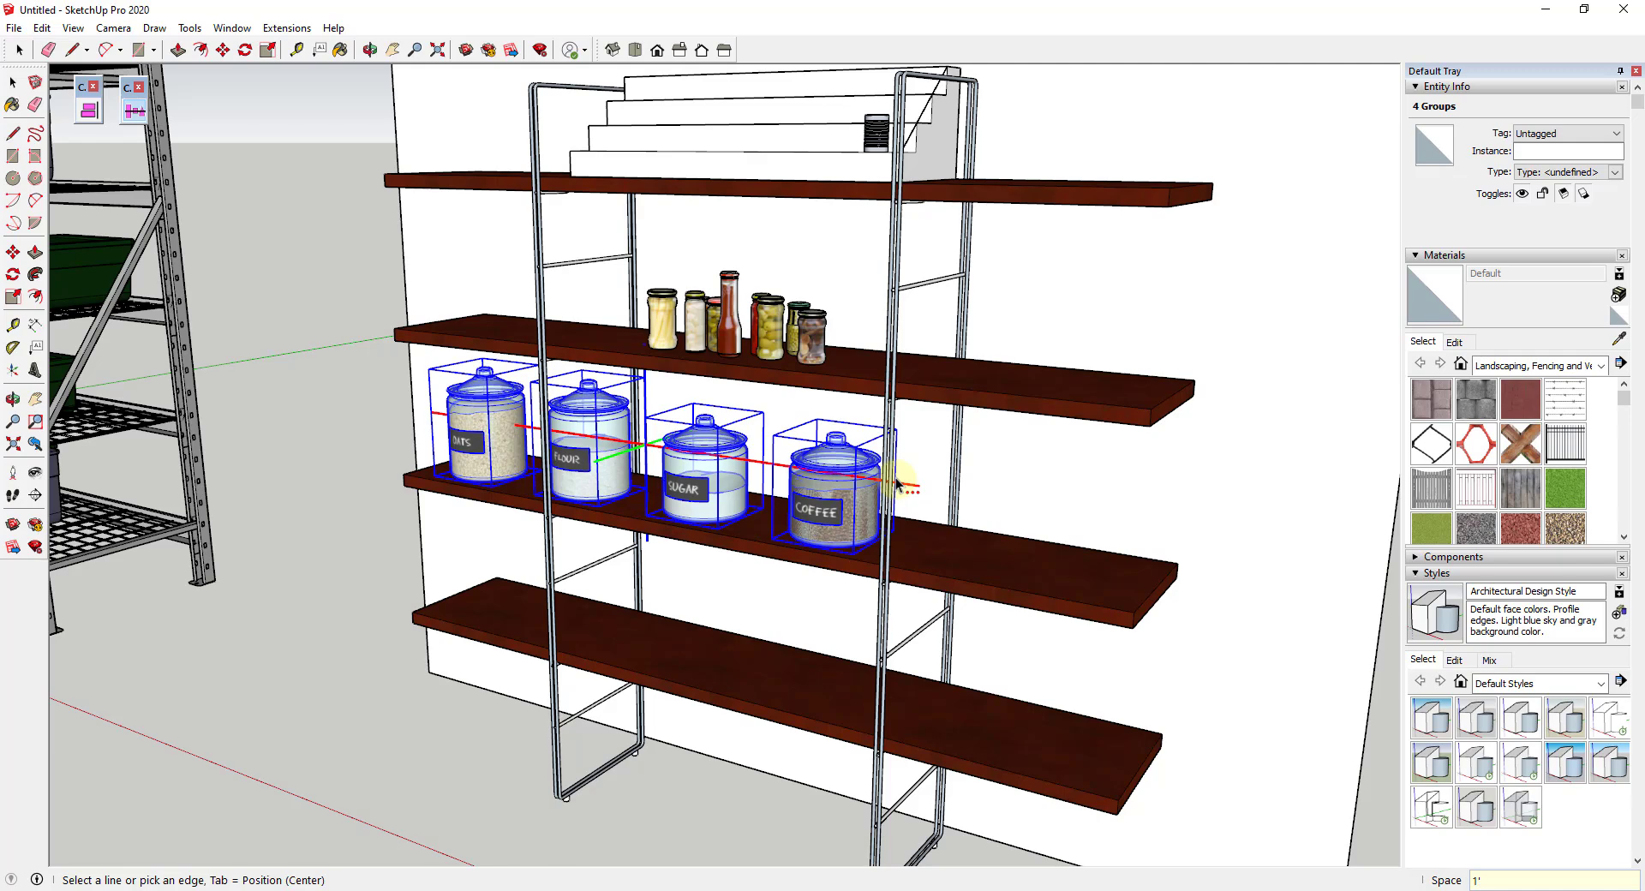
pyautogui.write('13')
pyautogui.press('Return')
pyautogui.write('14')
pyautogui.press('Return')
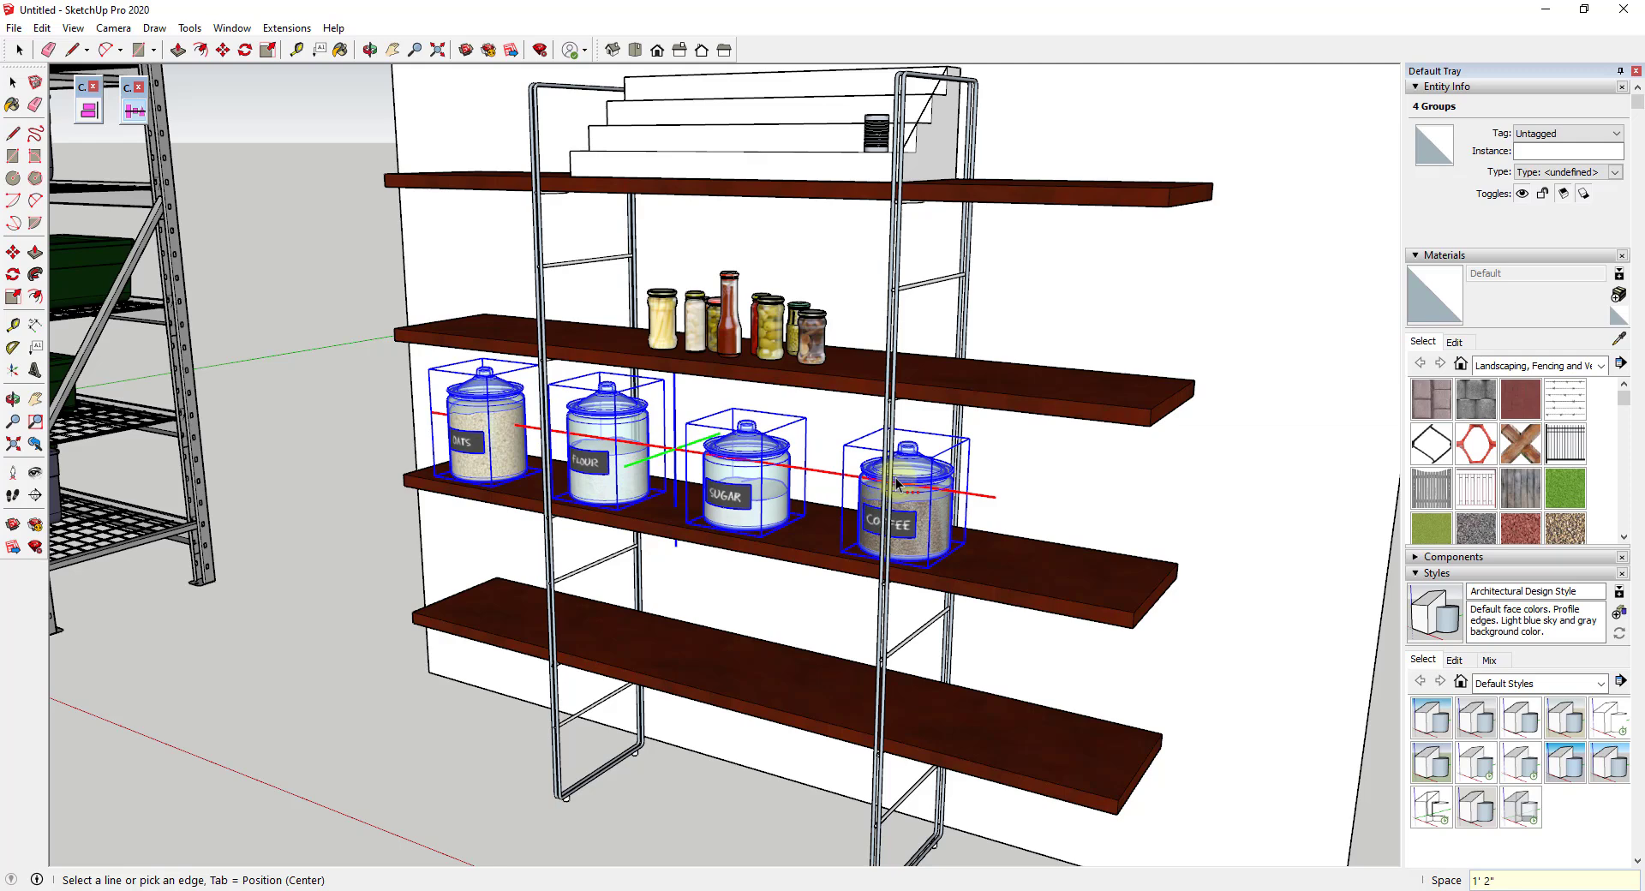
# Reduce the spacing of the four canisters to 8", and finally set it to 9".
pyautogui.write('8')
pyautogui.press('Return')
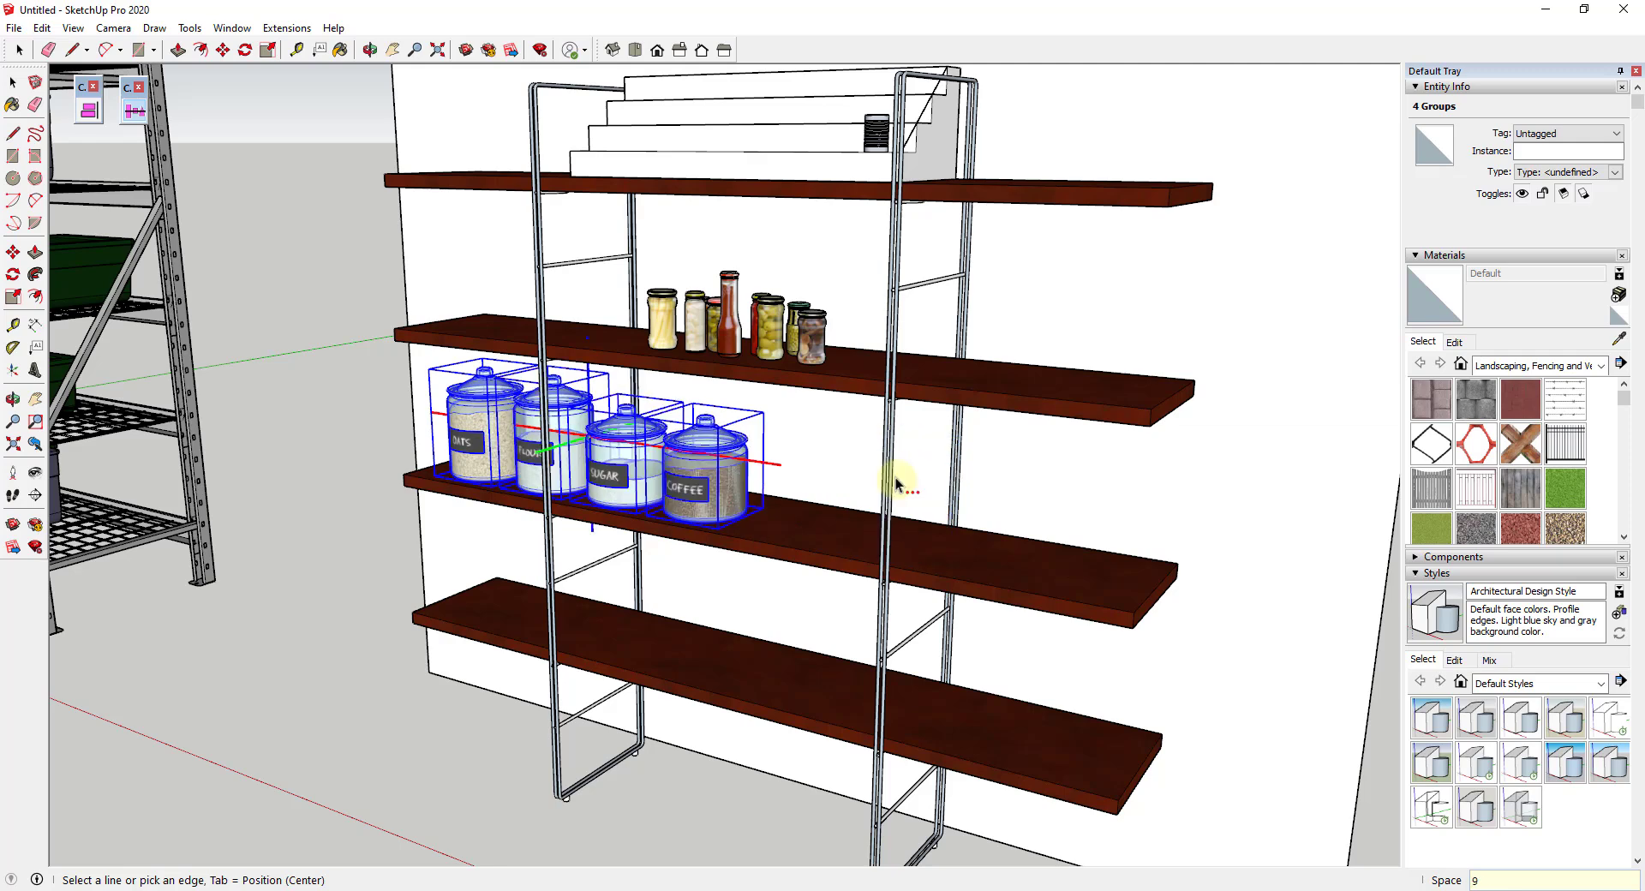
pyautogui.press('Return')
pyautogui.press('space')
# Select the nine small food jars on the shelf above the canisters and distribute them evenly along the red axis with Curic Space.
pyautogui.moveTo(921, 432); pyautogui.dragTo(778, 412, button='middle')
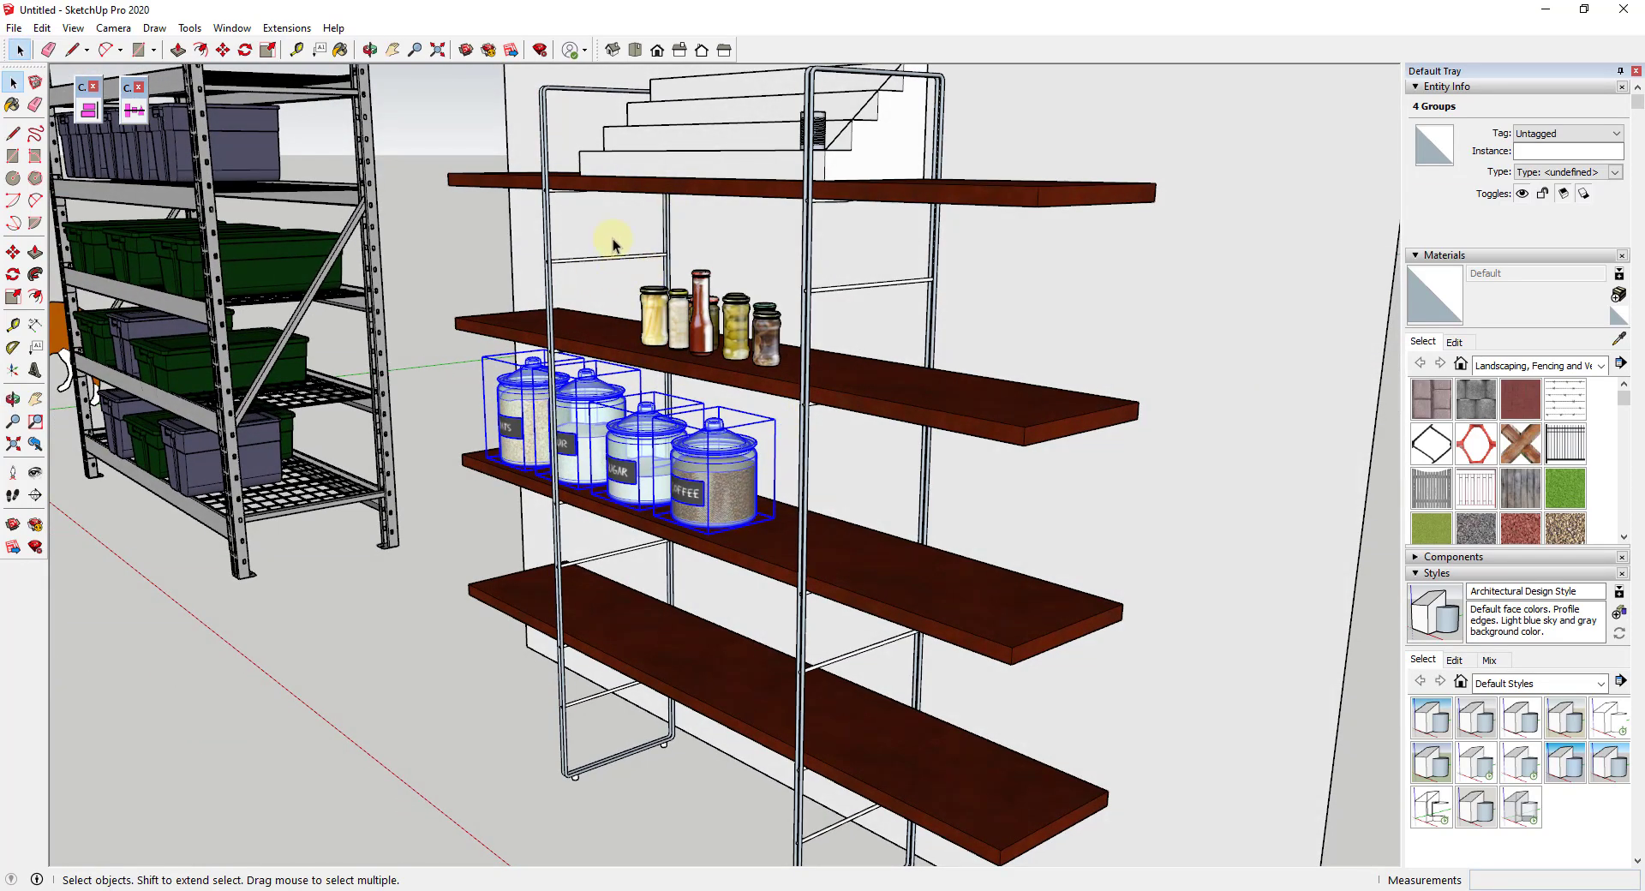
pyautogui.scroll(1, 649, 255)
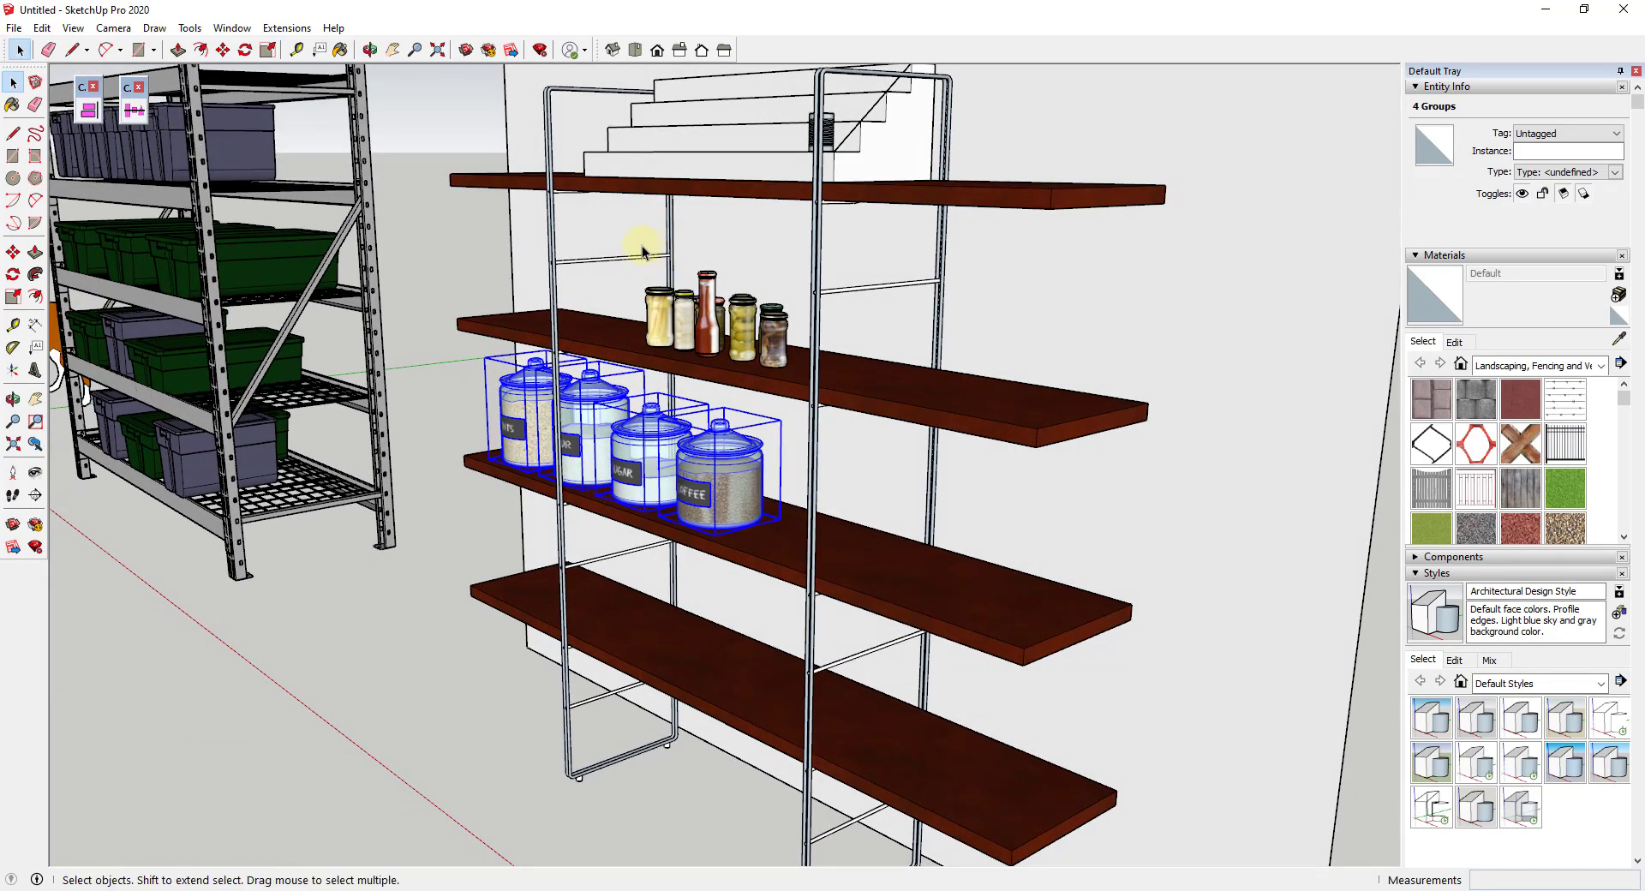
pyautogui.moveTo(866, 336); pyautogui.dragTo(874, 294, button='middle')
pyautogui.press('space')
pyautogui.moveTo(466, 183); pyautogui.dragTo(922, 413)
pyautogui.moveTo(733, 369); pyautogui.dragTo(1102, 543, button='middle')
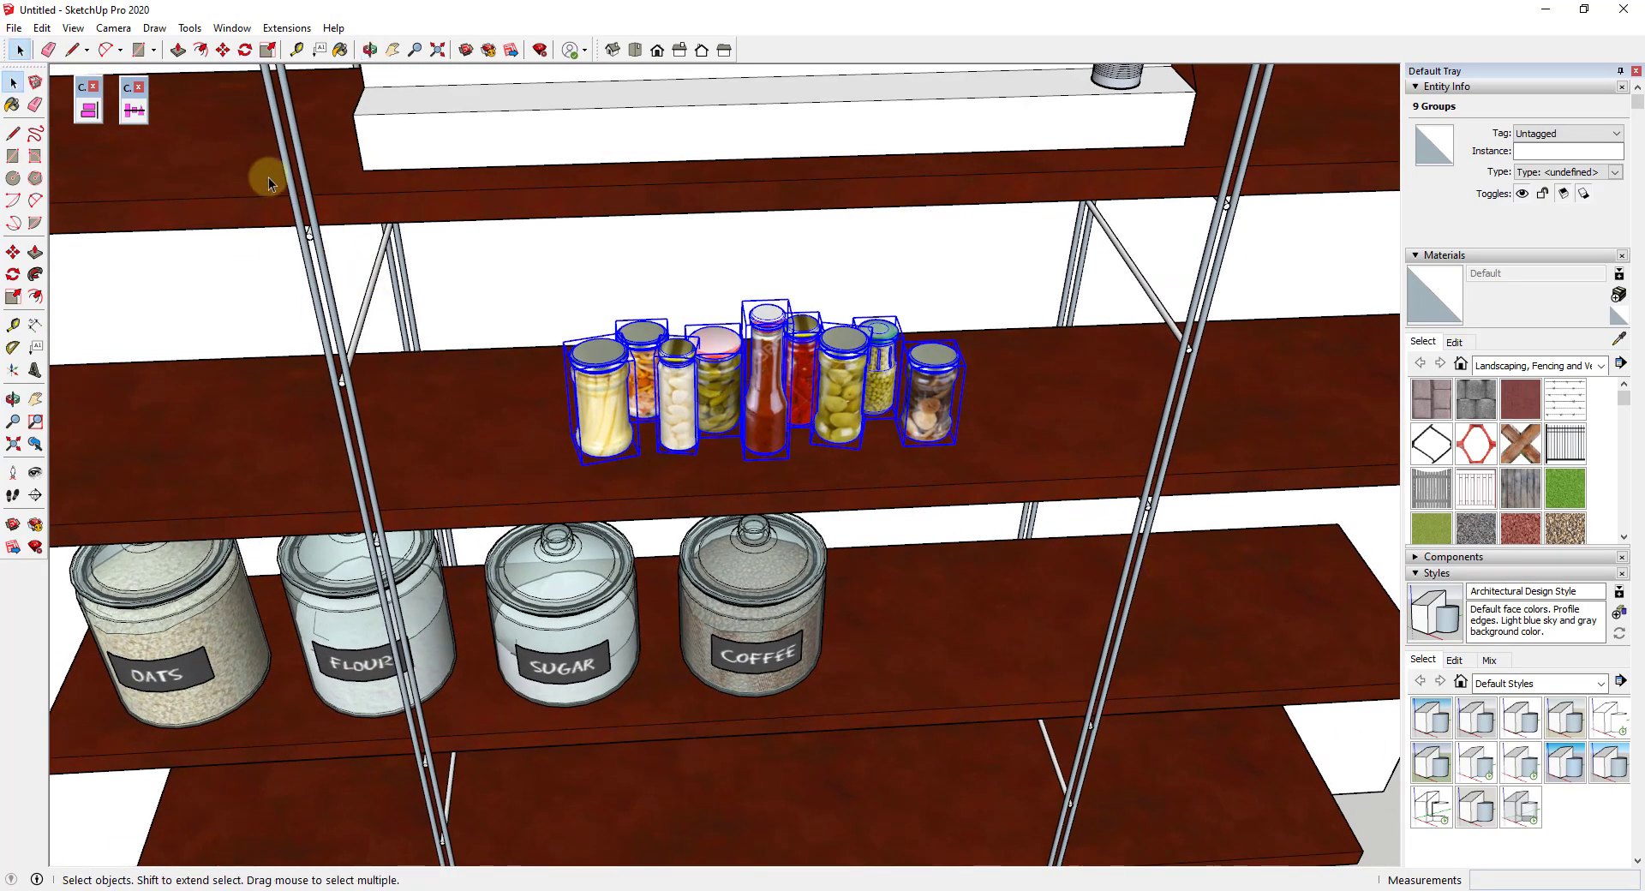
pyautogui.click(134, 110)
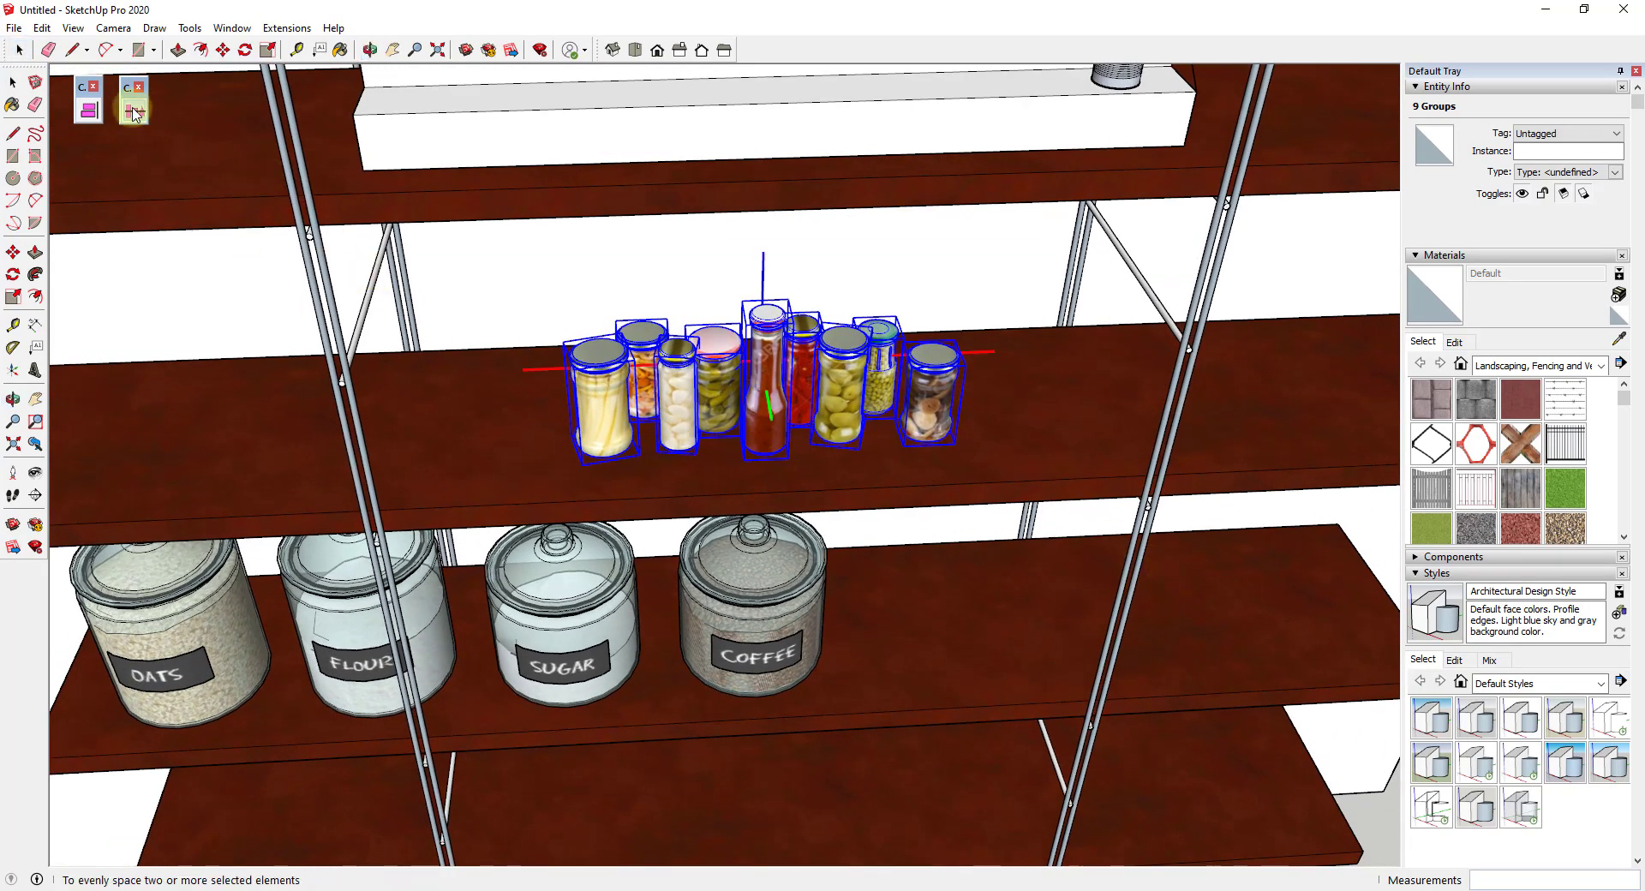
pyautogui.click(554, 371)
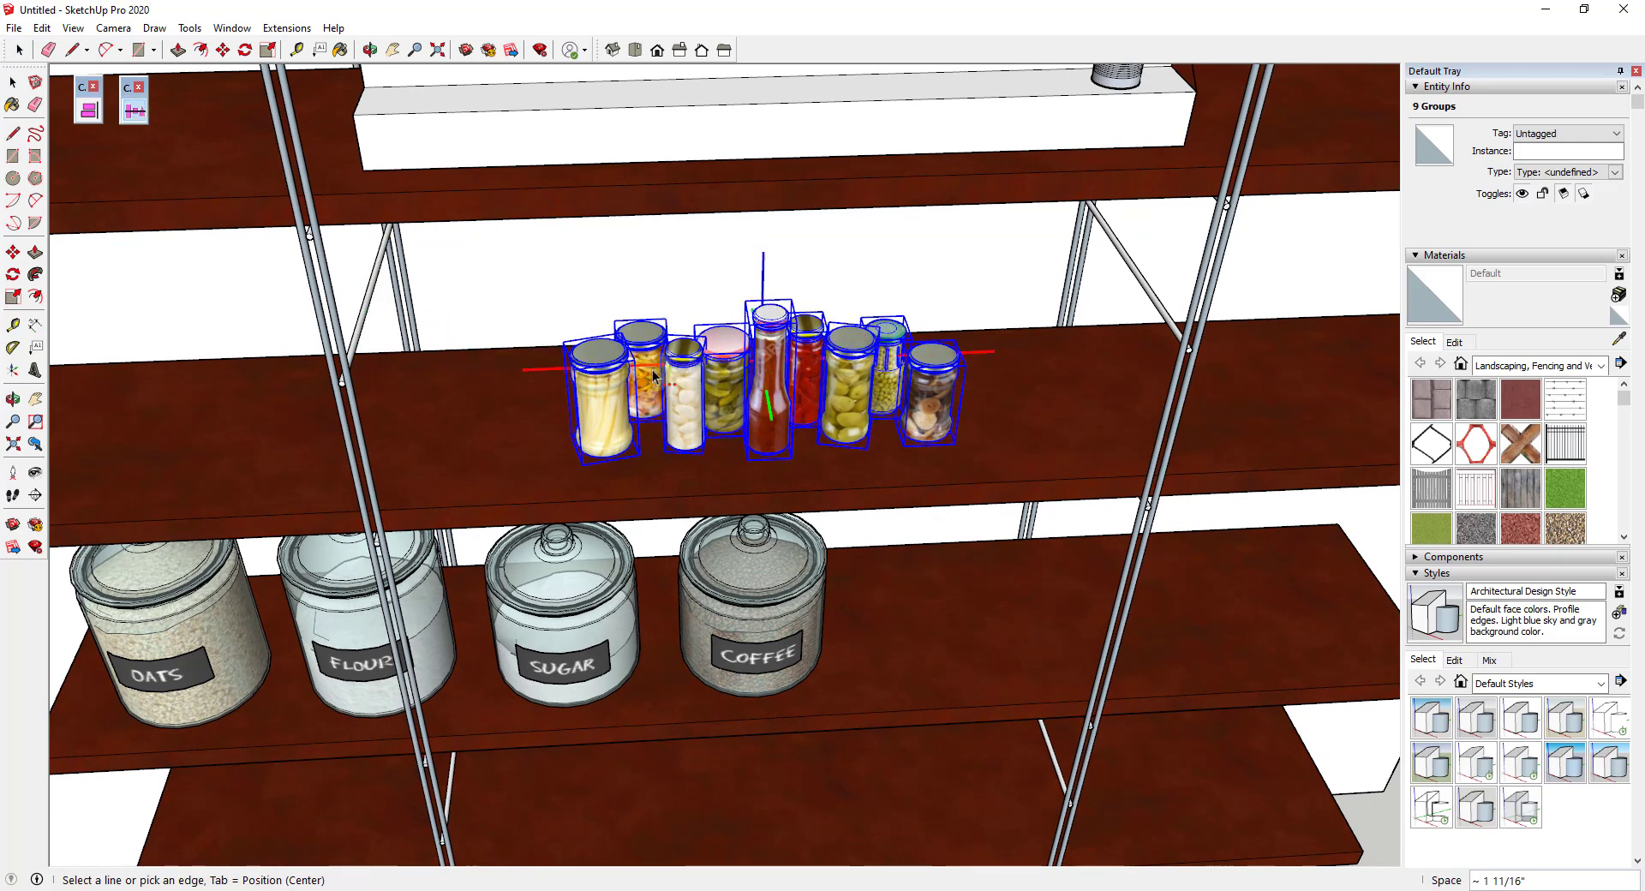
pyautogui.click(561, 371)
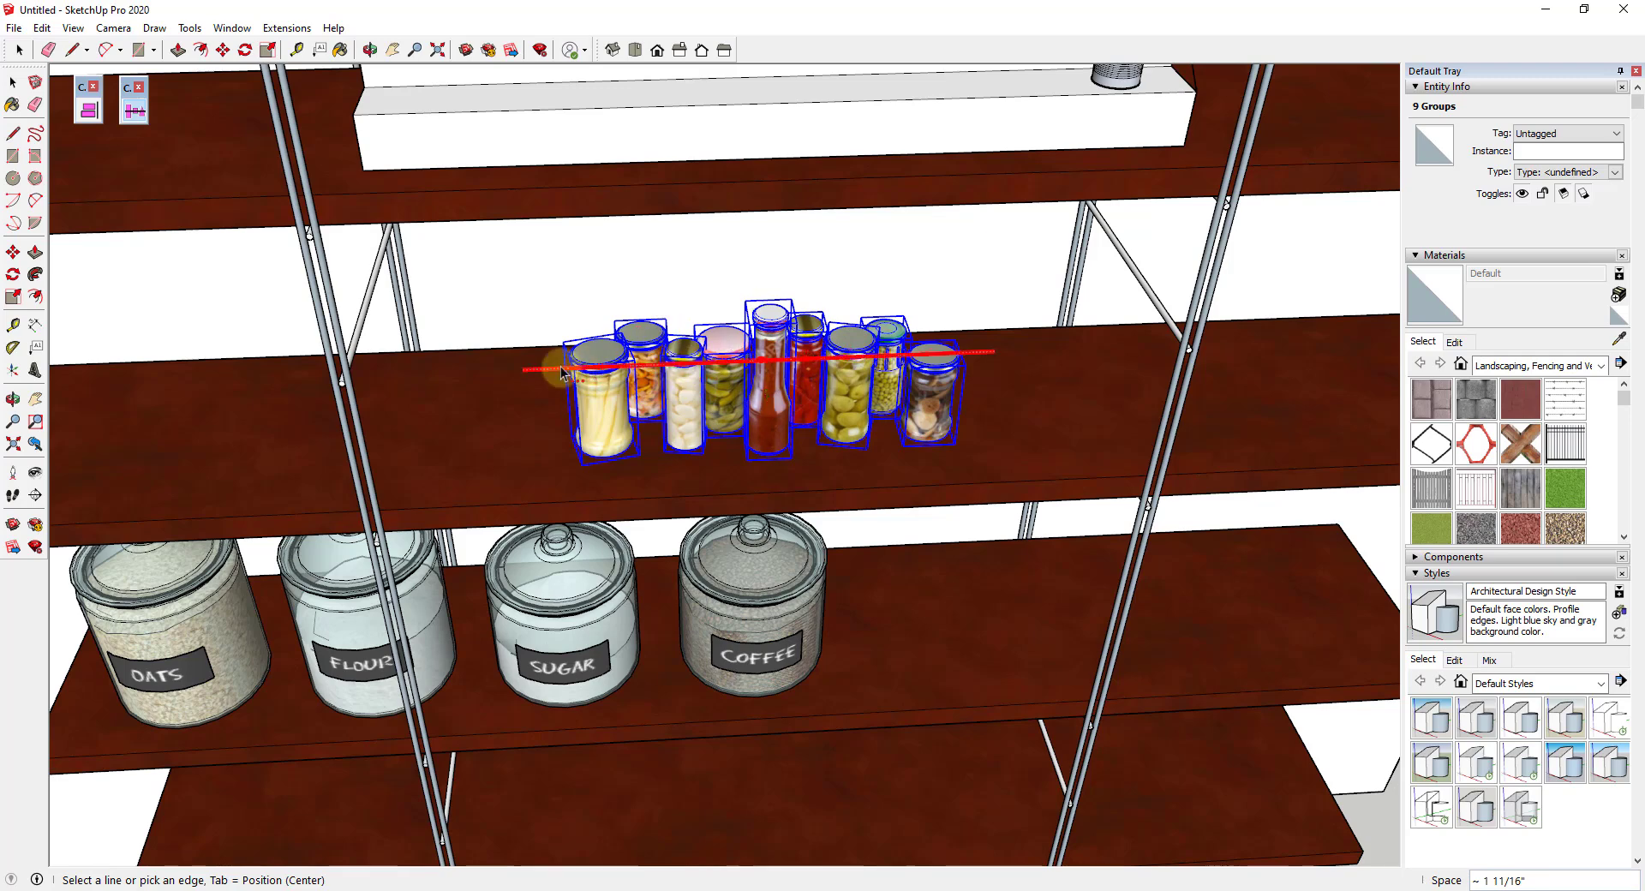
# Try spacings of 8", 4" and 3" between the nine small food jars.
pyautogui.write('9')
pyautogui.press('Return')
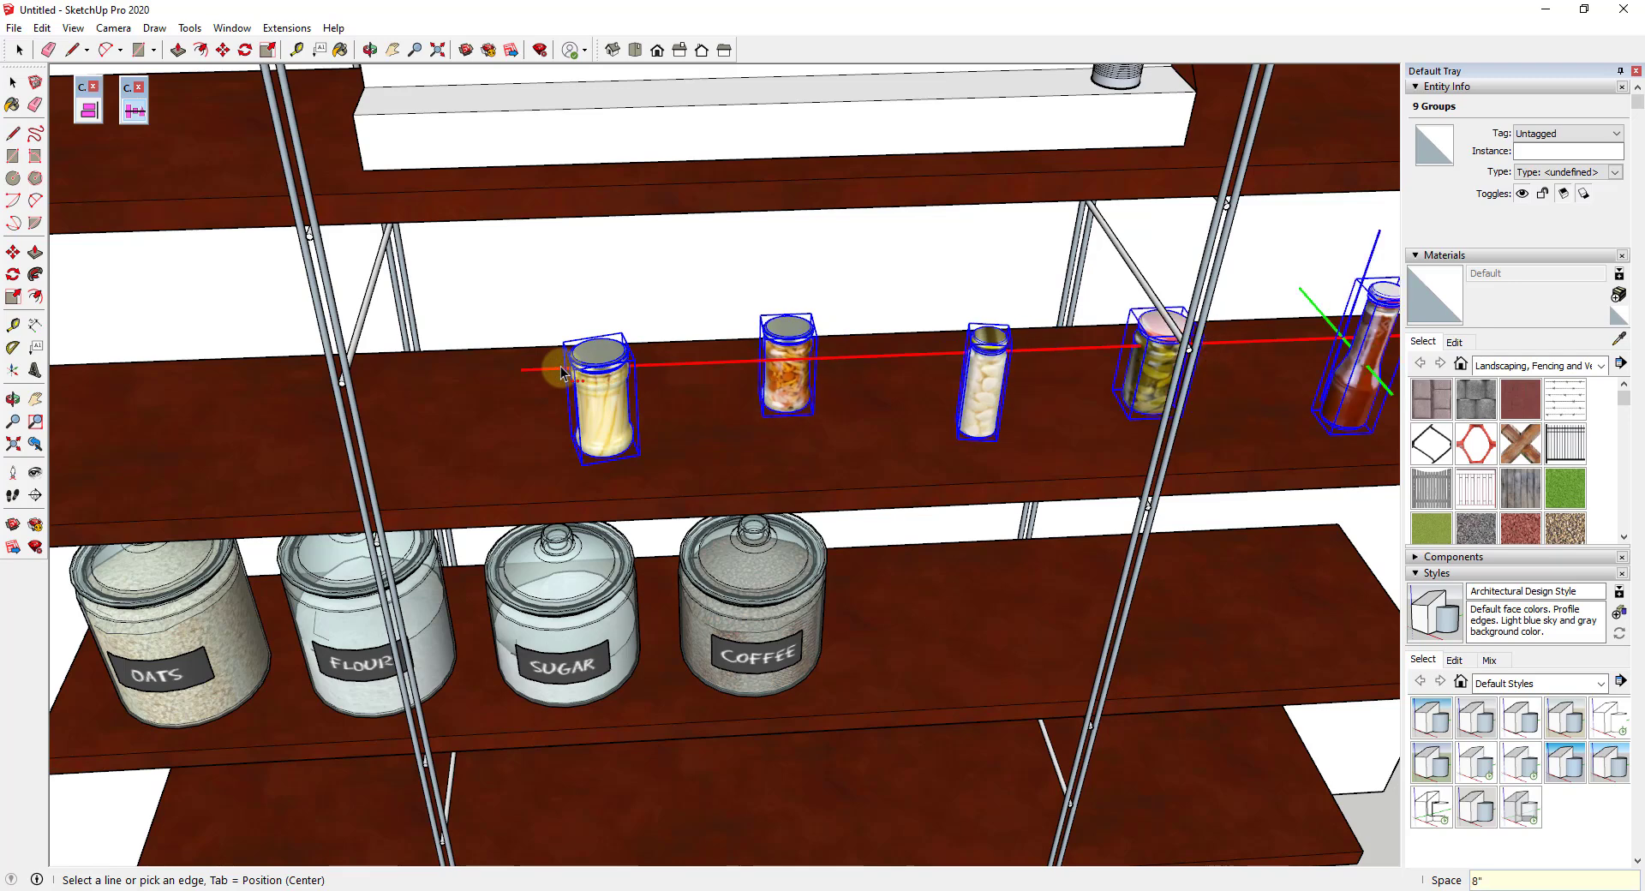
pyautogui.write('4')
pyautogui.press('Return')
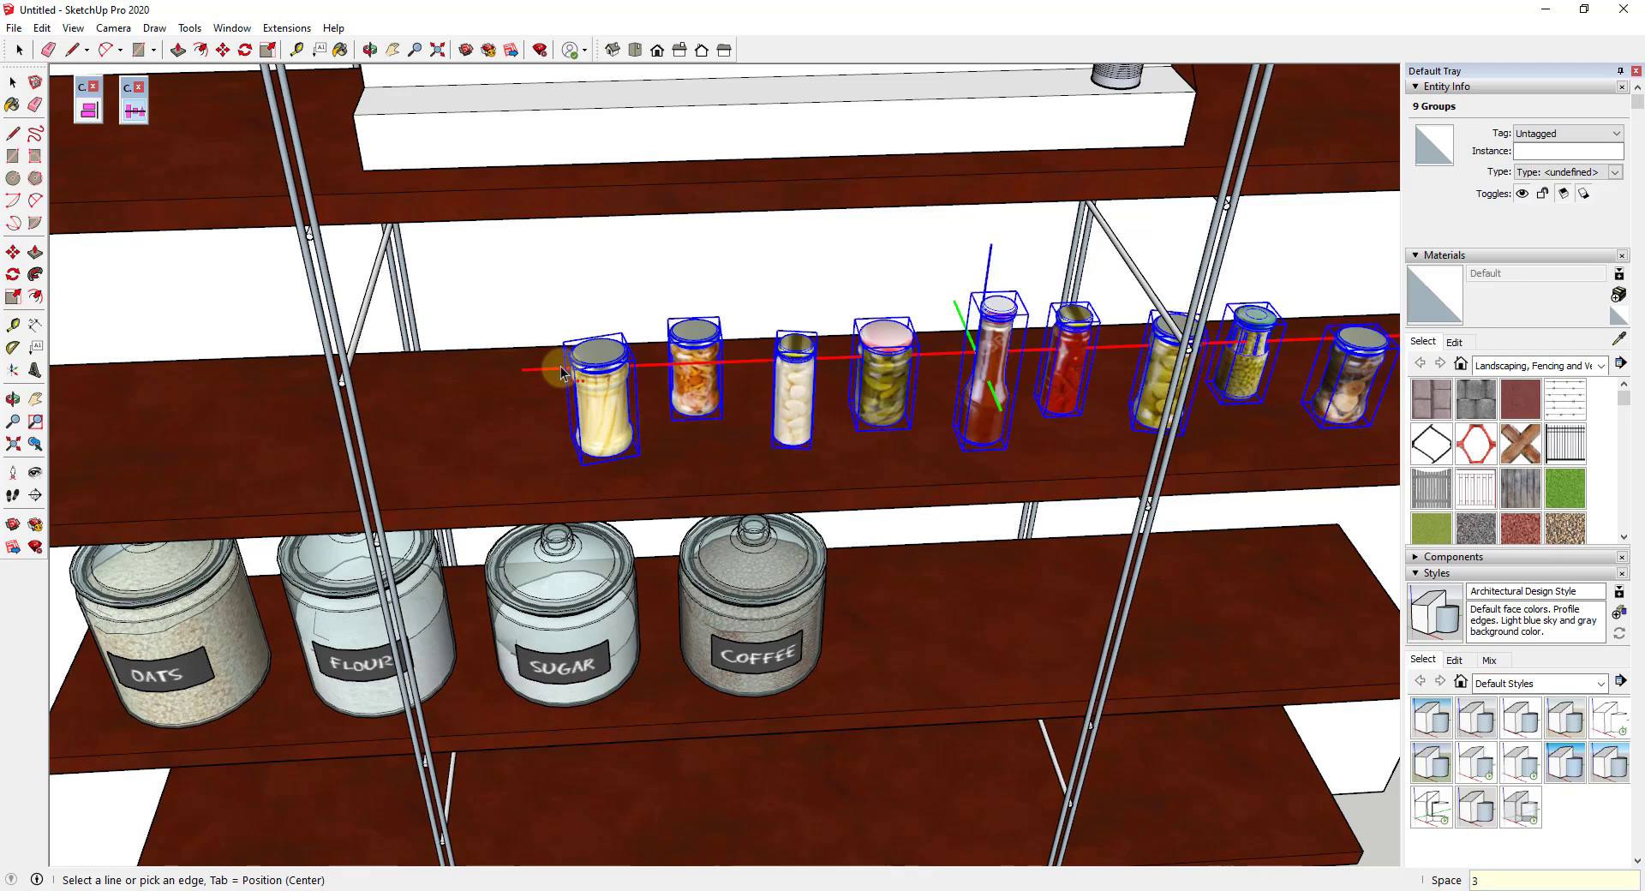
pyautogui.write('3')
pyautogui.press('Return')
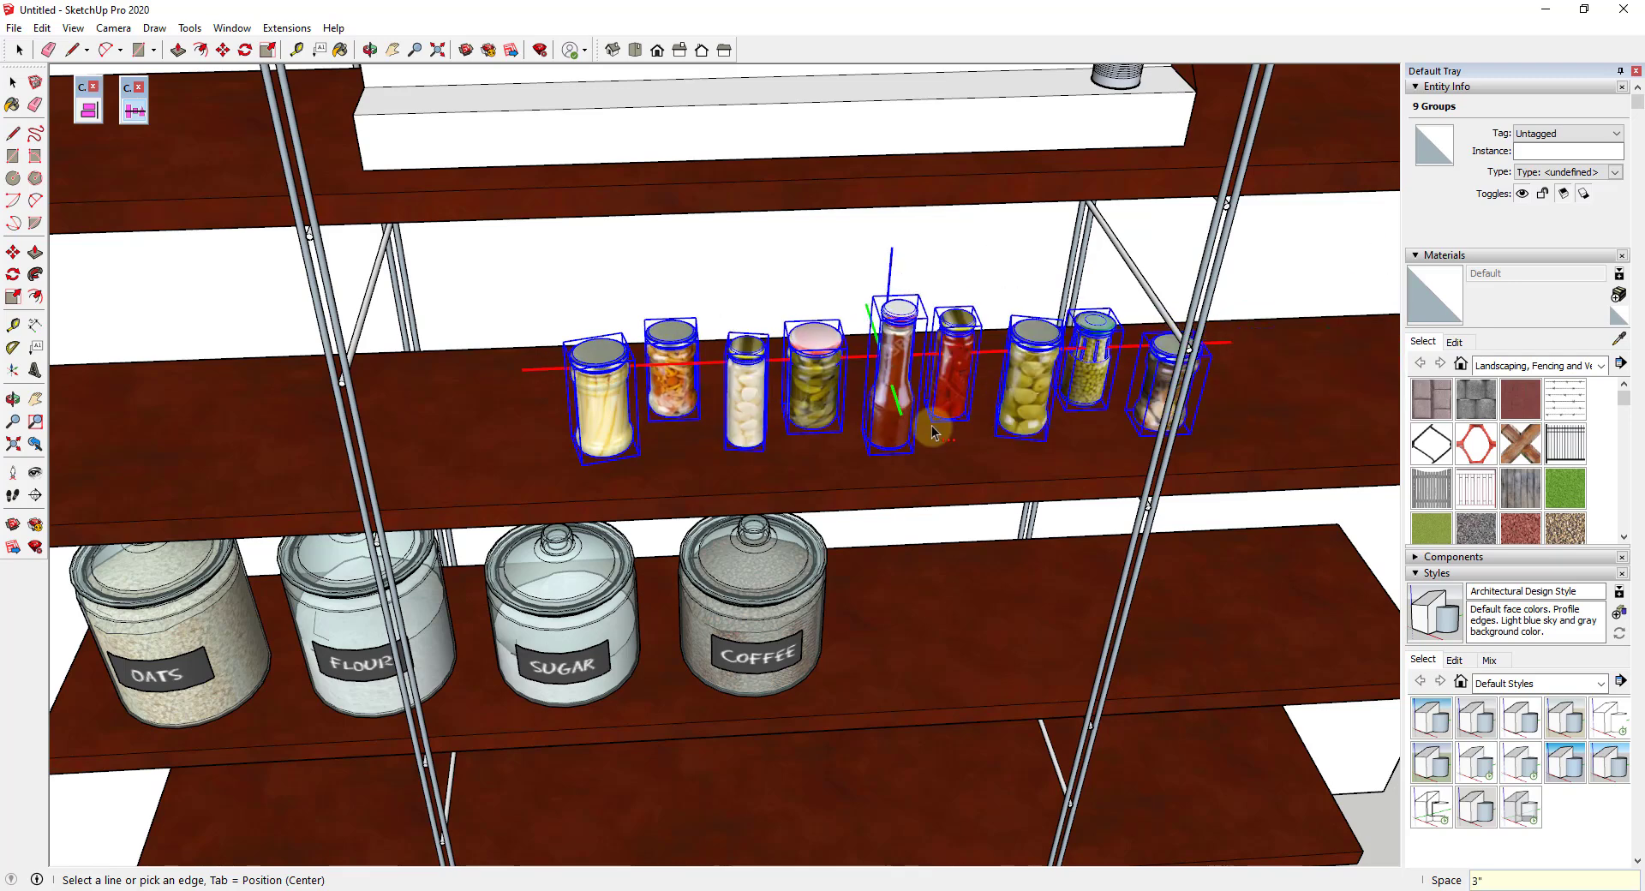
pyautogui.scroll(-2, 512, 283)
pyautogui.scroll(2, 997, 326)
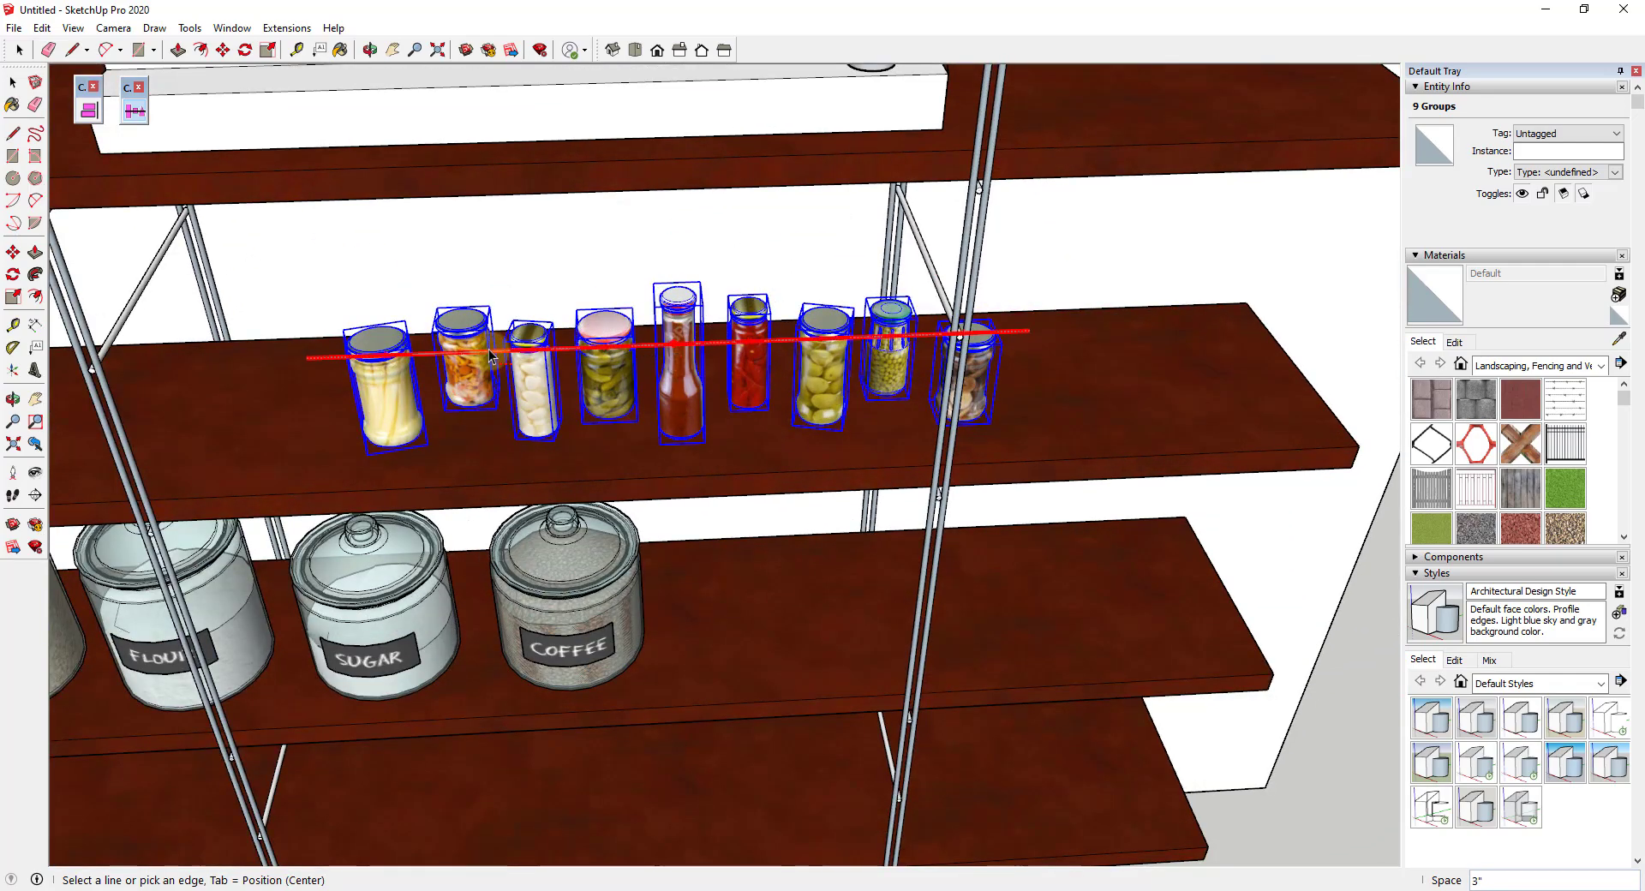
pyautogui.moveTo(754, 364)
pyautogui.mouseDown(button='middle')
pyautogui.moveTo(772, 462)
pyautogui.moveTo(614, 378)
pyautogui.moveTo(572, 278)
pyautogui.moveTo(674, 344)
pyautogui.moveTo(737, 360)
pyautogui.mouseUp(button='middle')
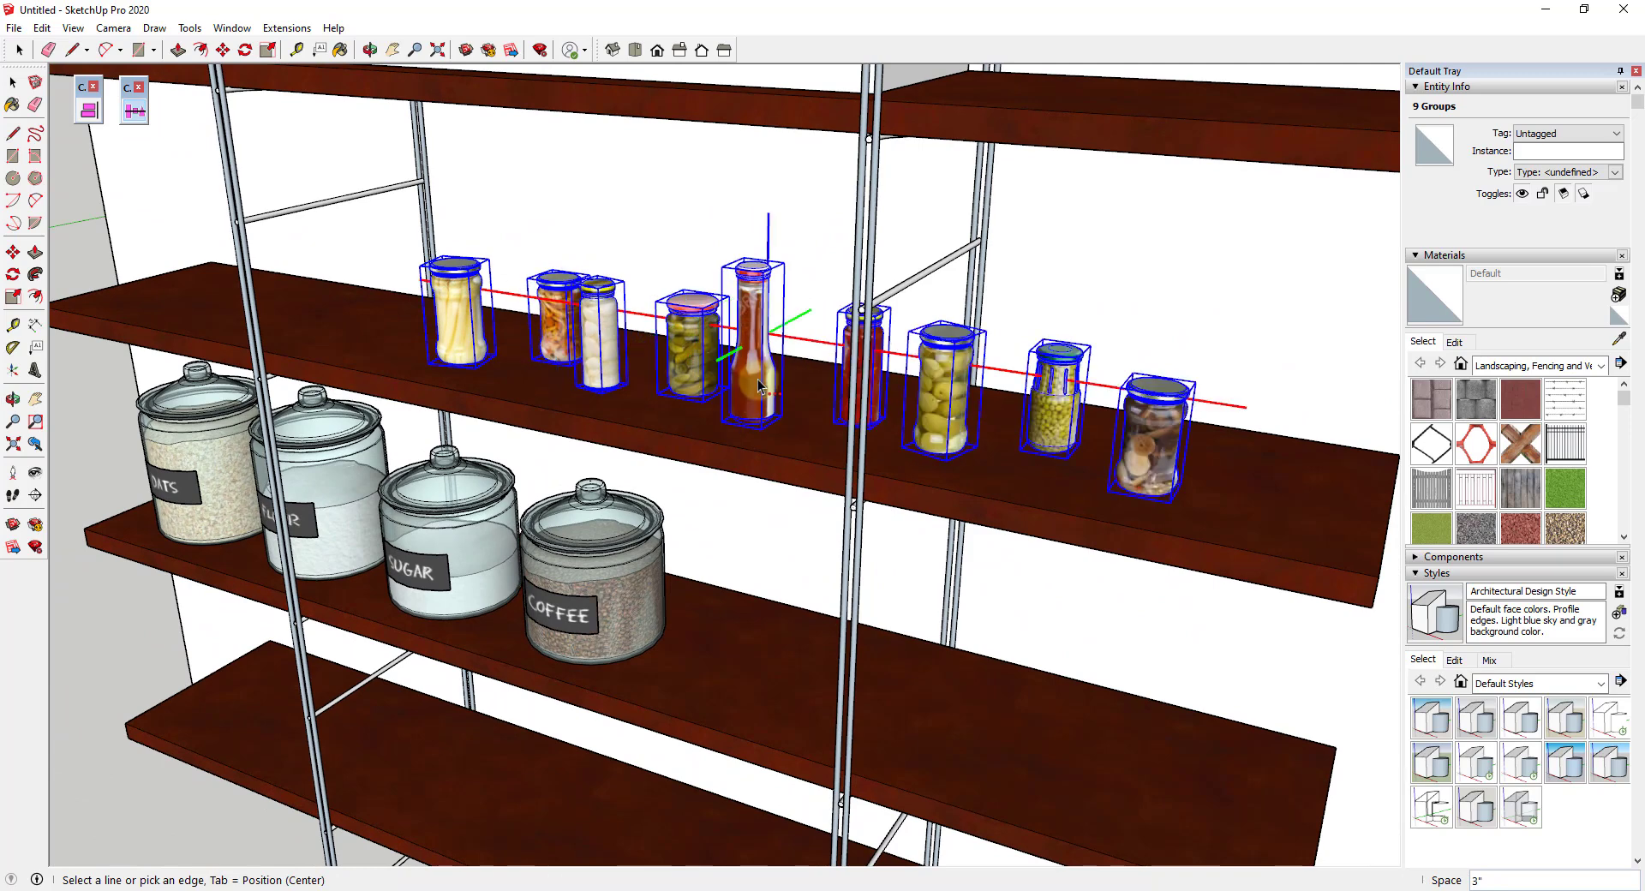
# Align the nine food jars along the red axis with Align Object, and evenly space them along it with Curic Space.
pyautogui.scroll(1, 336, 270)
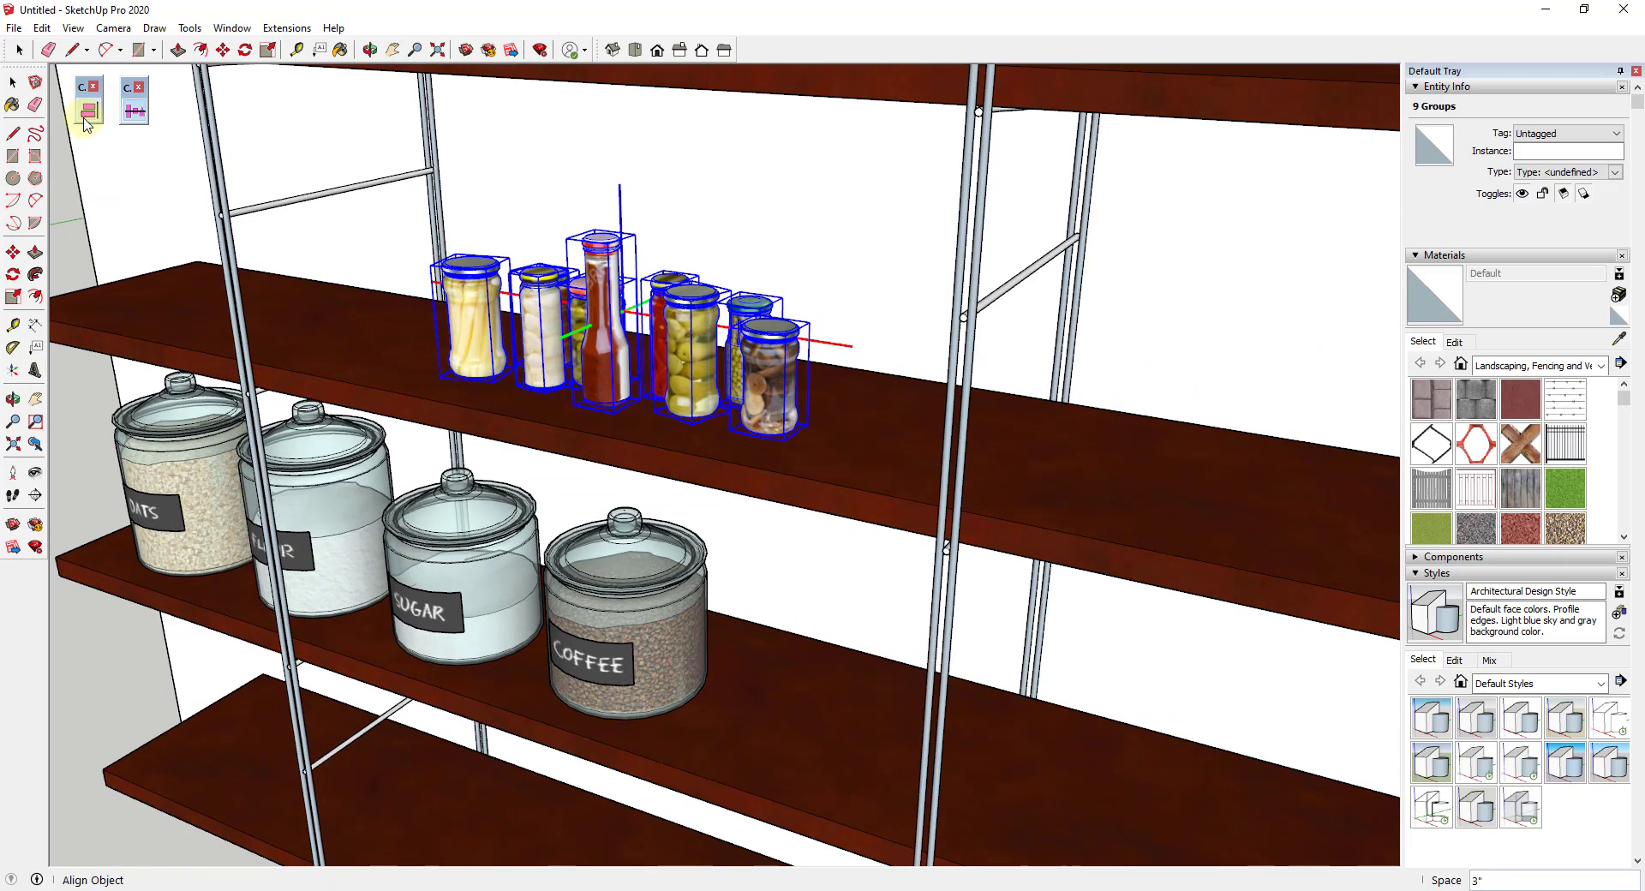
pyautogui.click(88, 112)
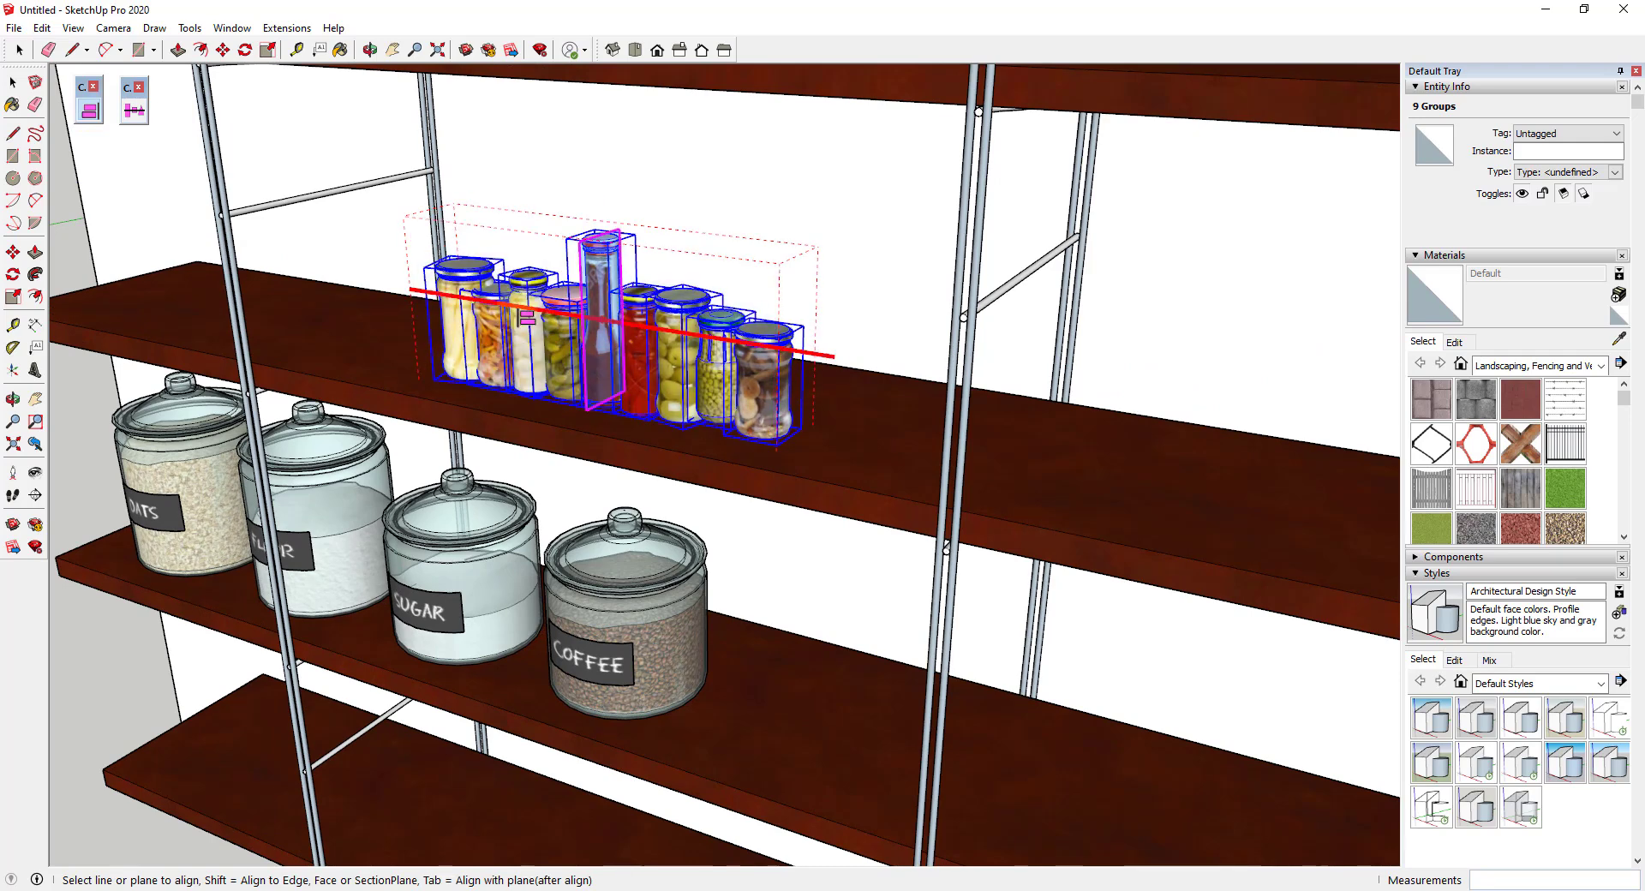
pyautogui.click(134, 112)
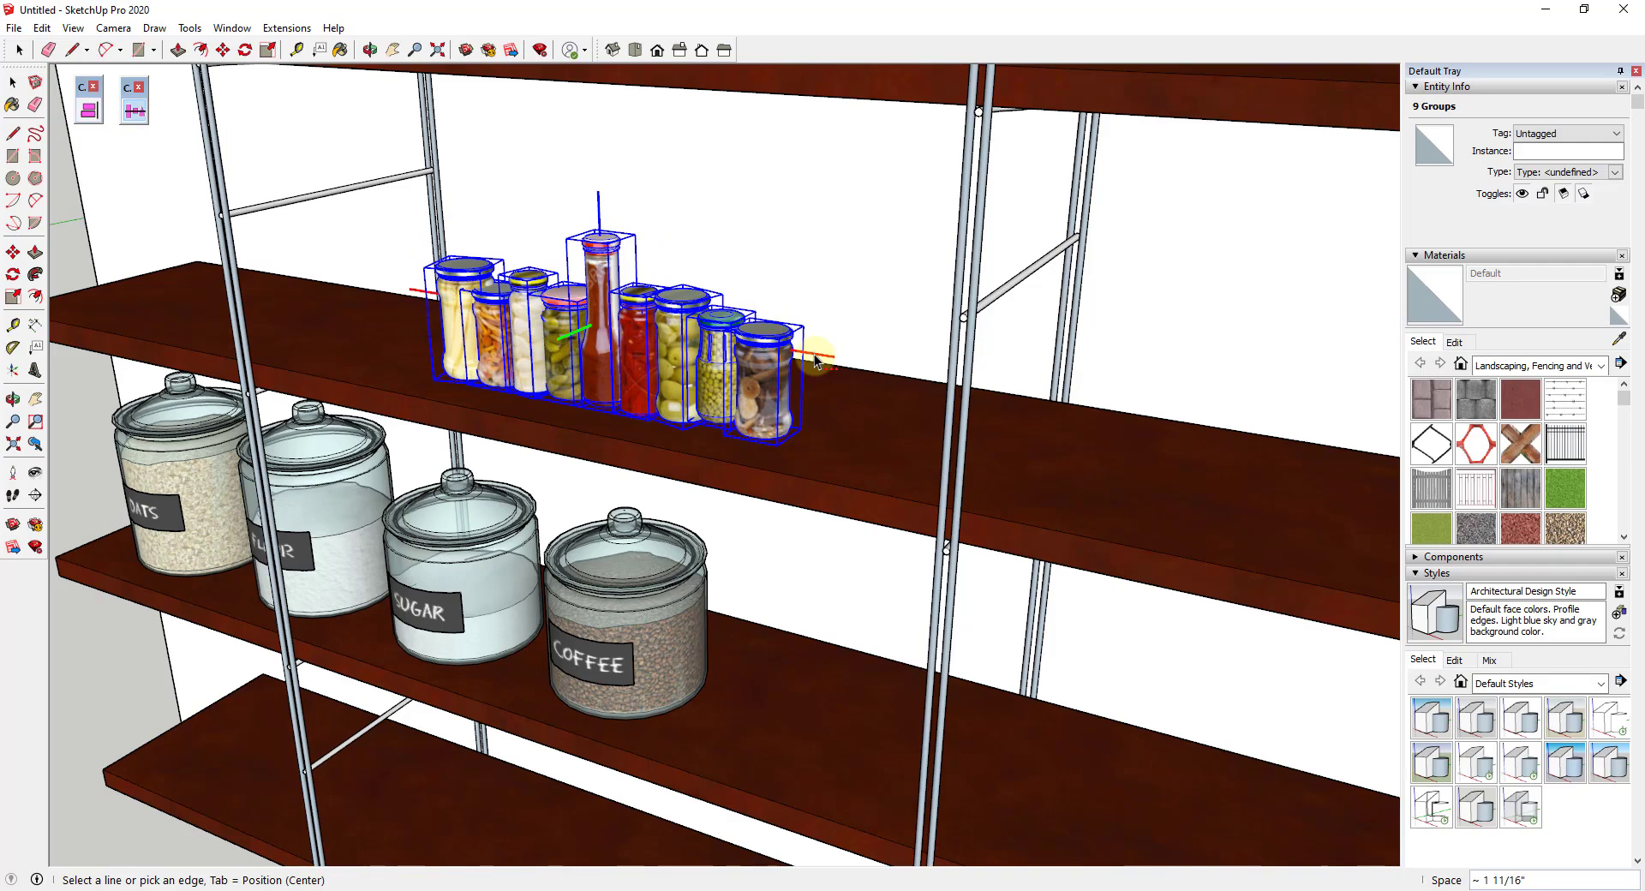
# Set the spacing between the nine food jars to 3".
pyautogui.write('3')
pyautogui.press('Return')
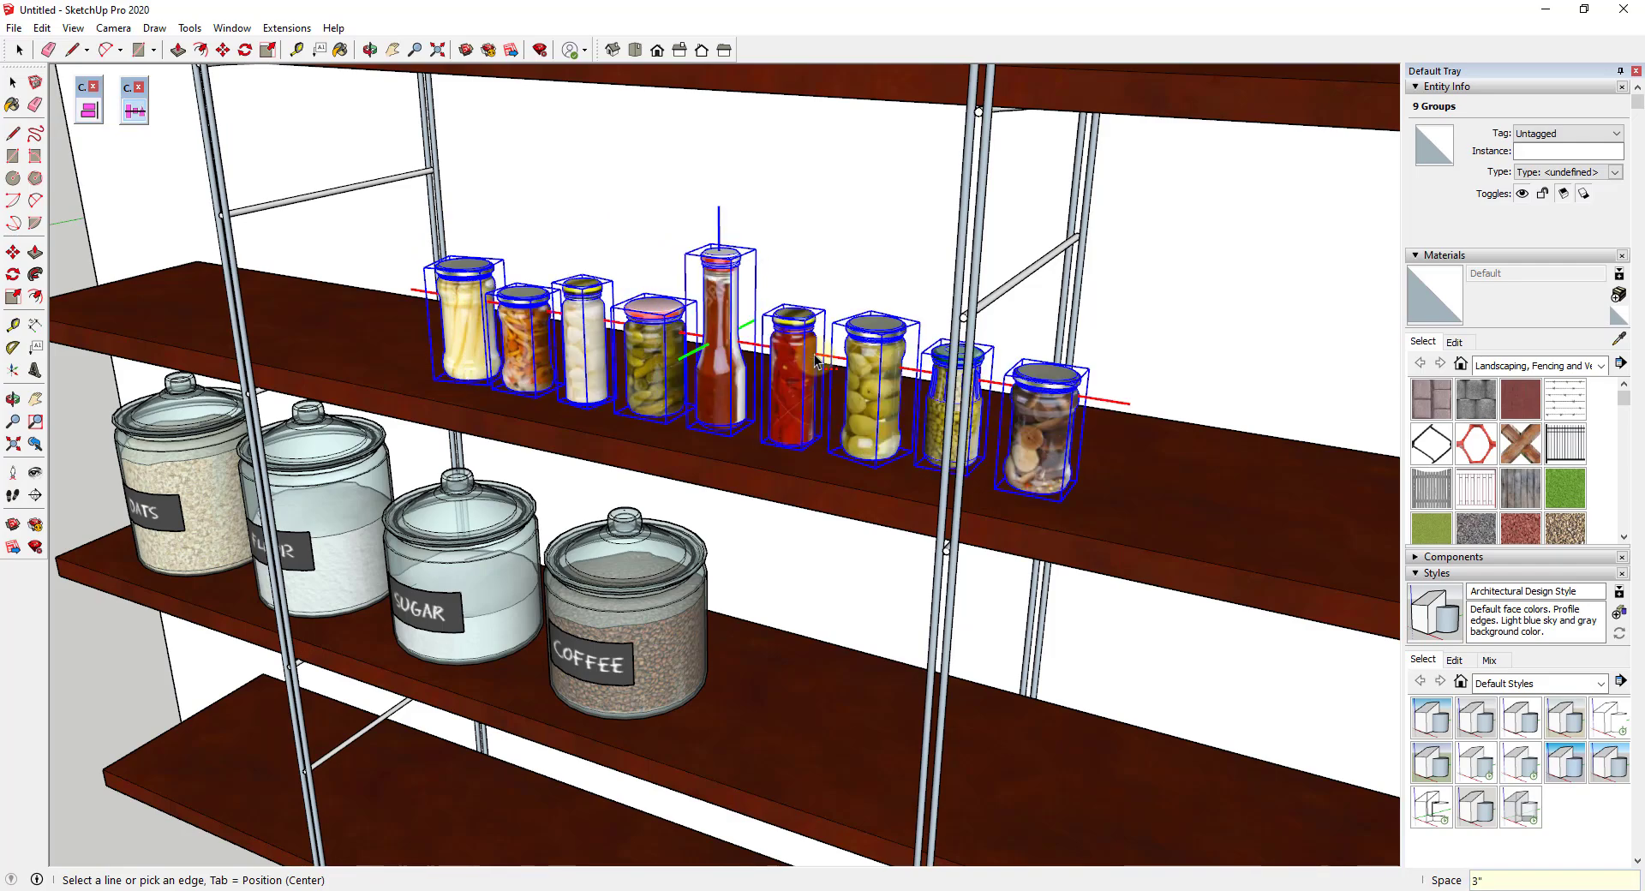
pyautogui.moveTo(814, 353); pyautogui.dragTo(857, 308, button='middle')
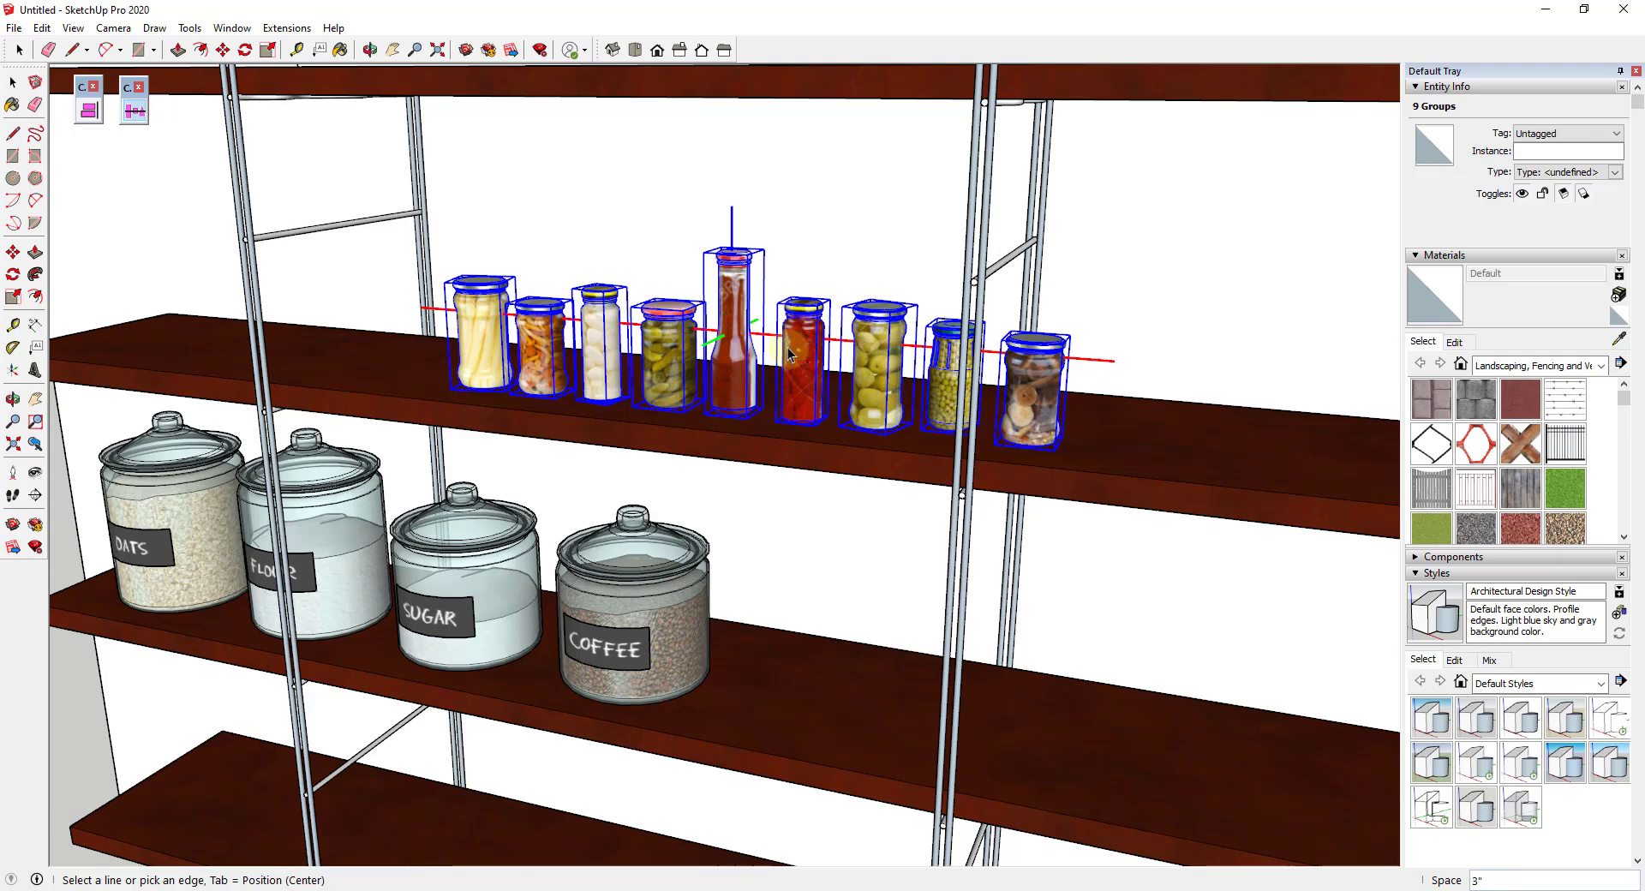
# Select the single cream tube on the white unit's top shelf and duplicate it 5 times with Curic Space.
pyautogui.scroll(-10, 382, 341)
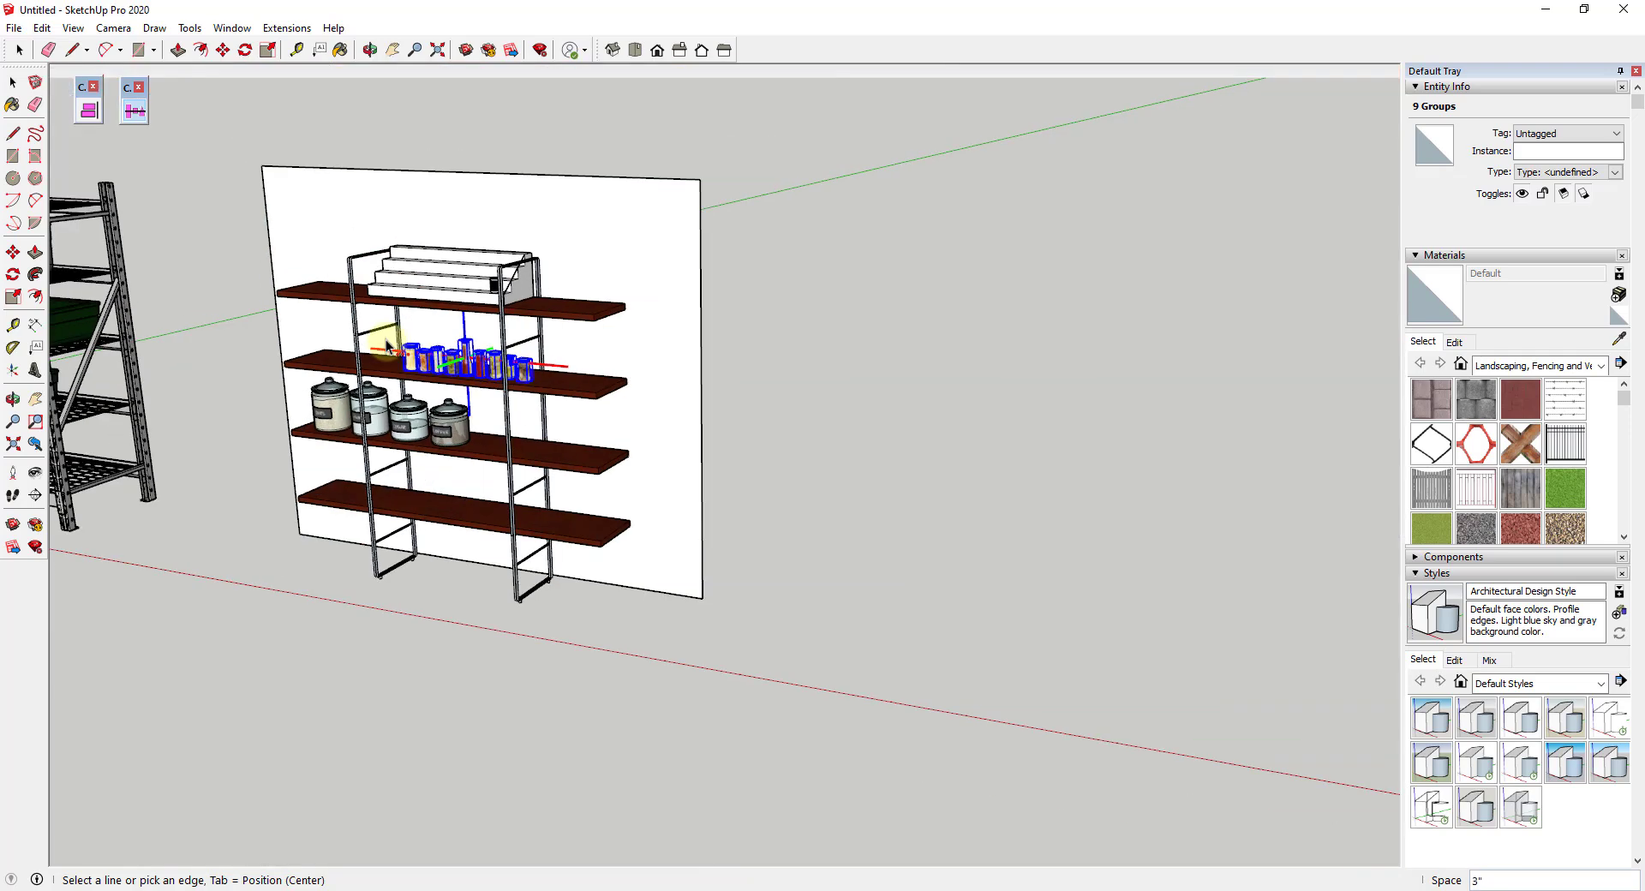
pyautogui.scroll(3, 1144, 348)
pyautogui.moveTo(979, 347); pyautogui.dragTo(1145, 355, button='middle')
pyautogui.press('space')
pyautogui.scroll(3, 1172, 366)
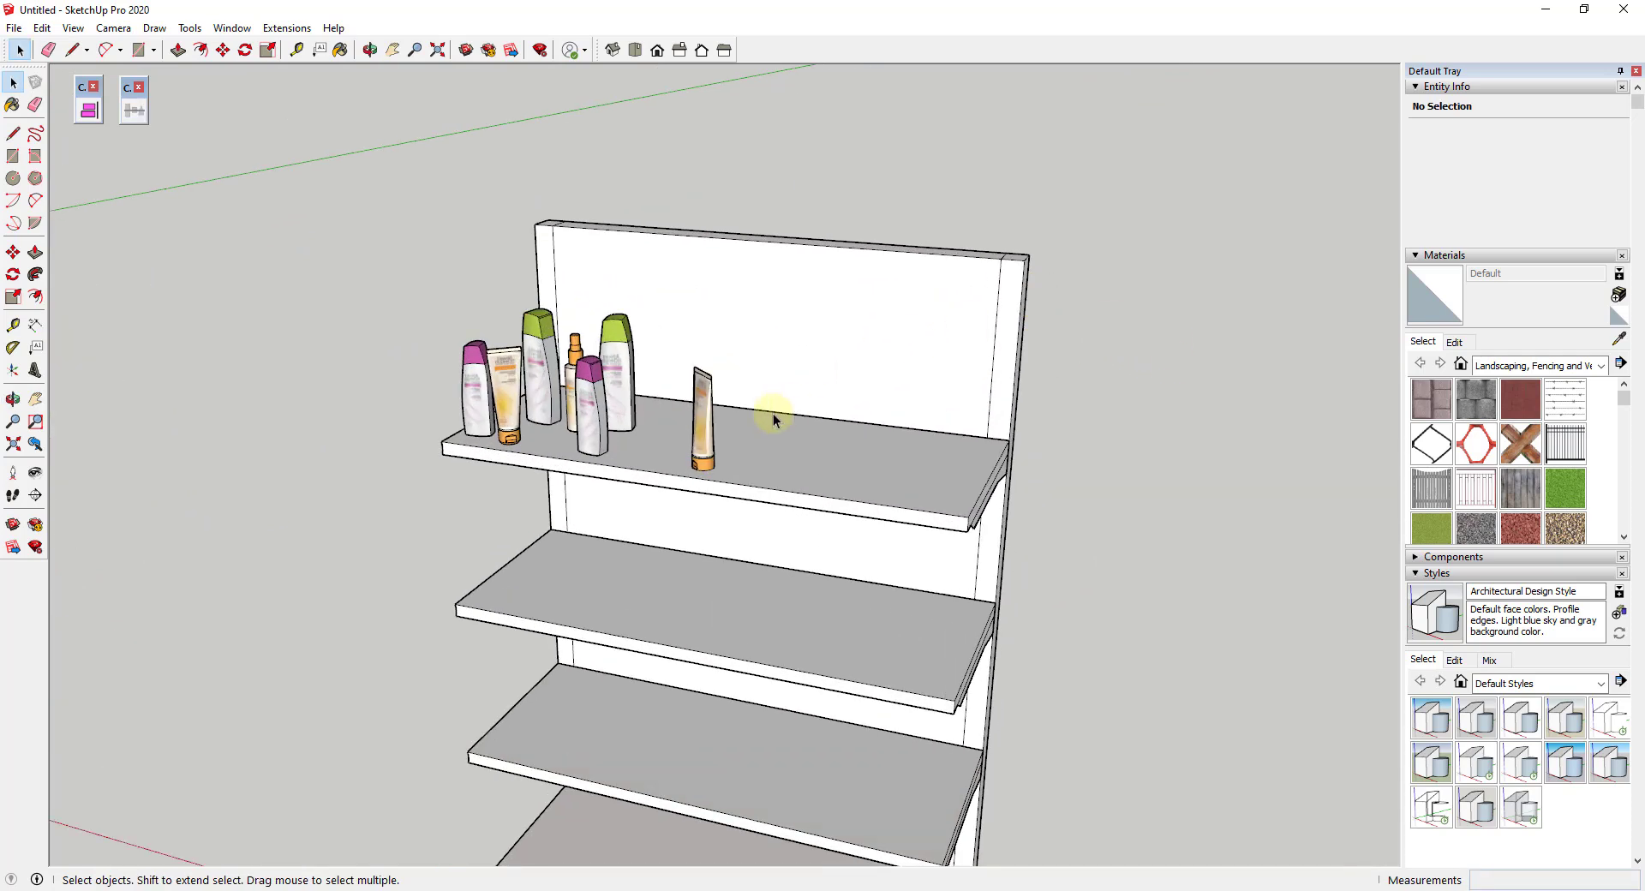
pyautogui.click(698, 426)
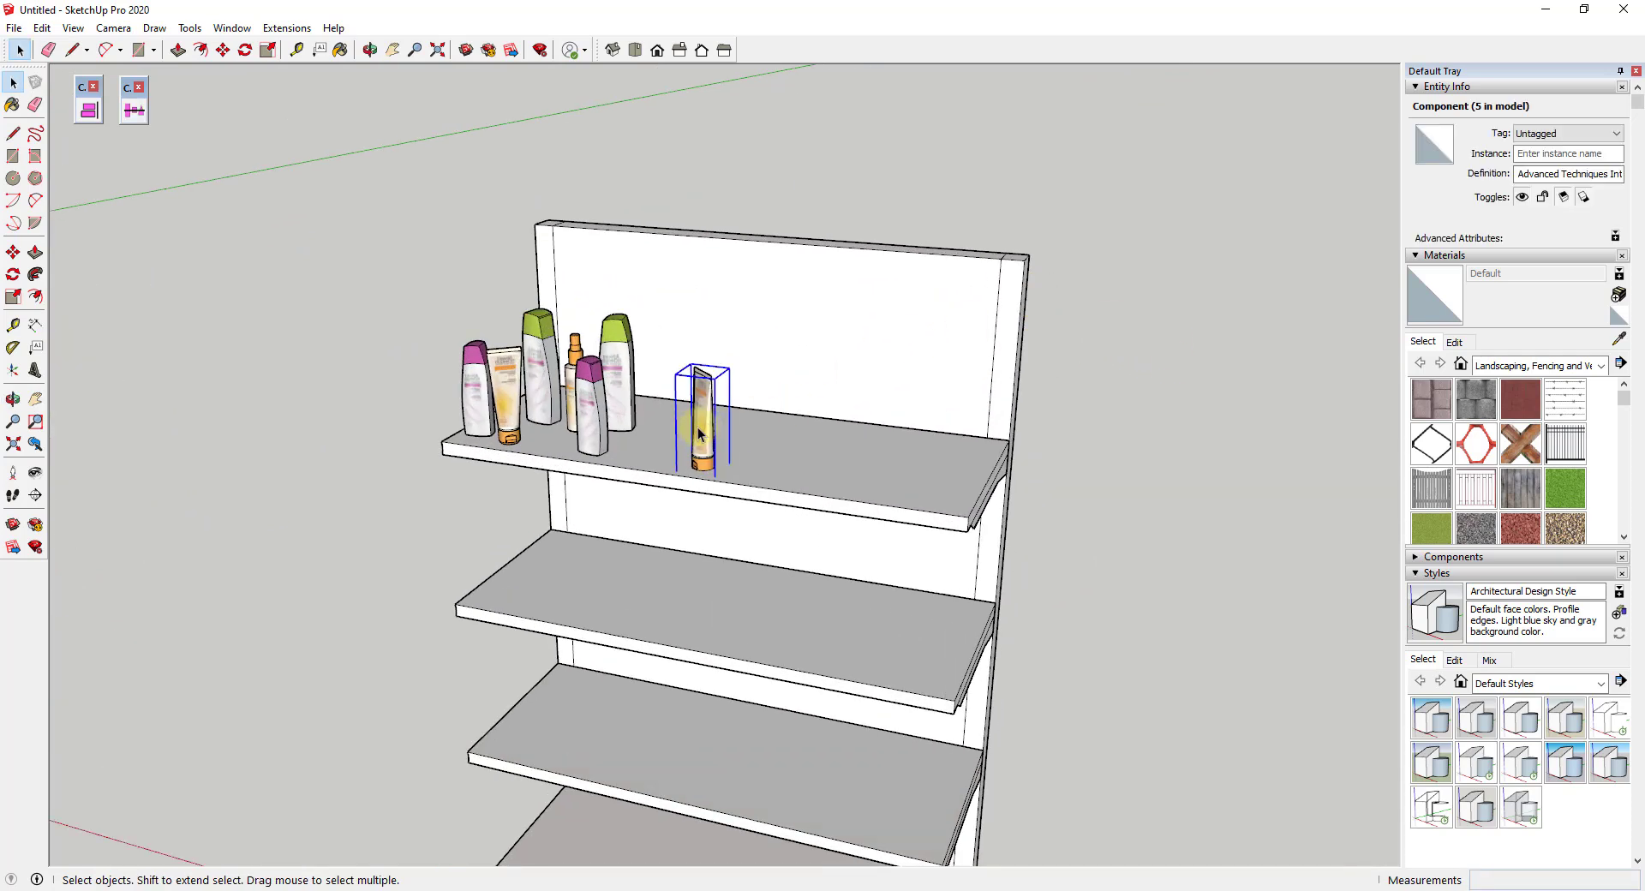
pyautogui.click(137, 113)
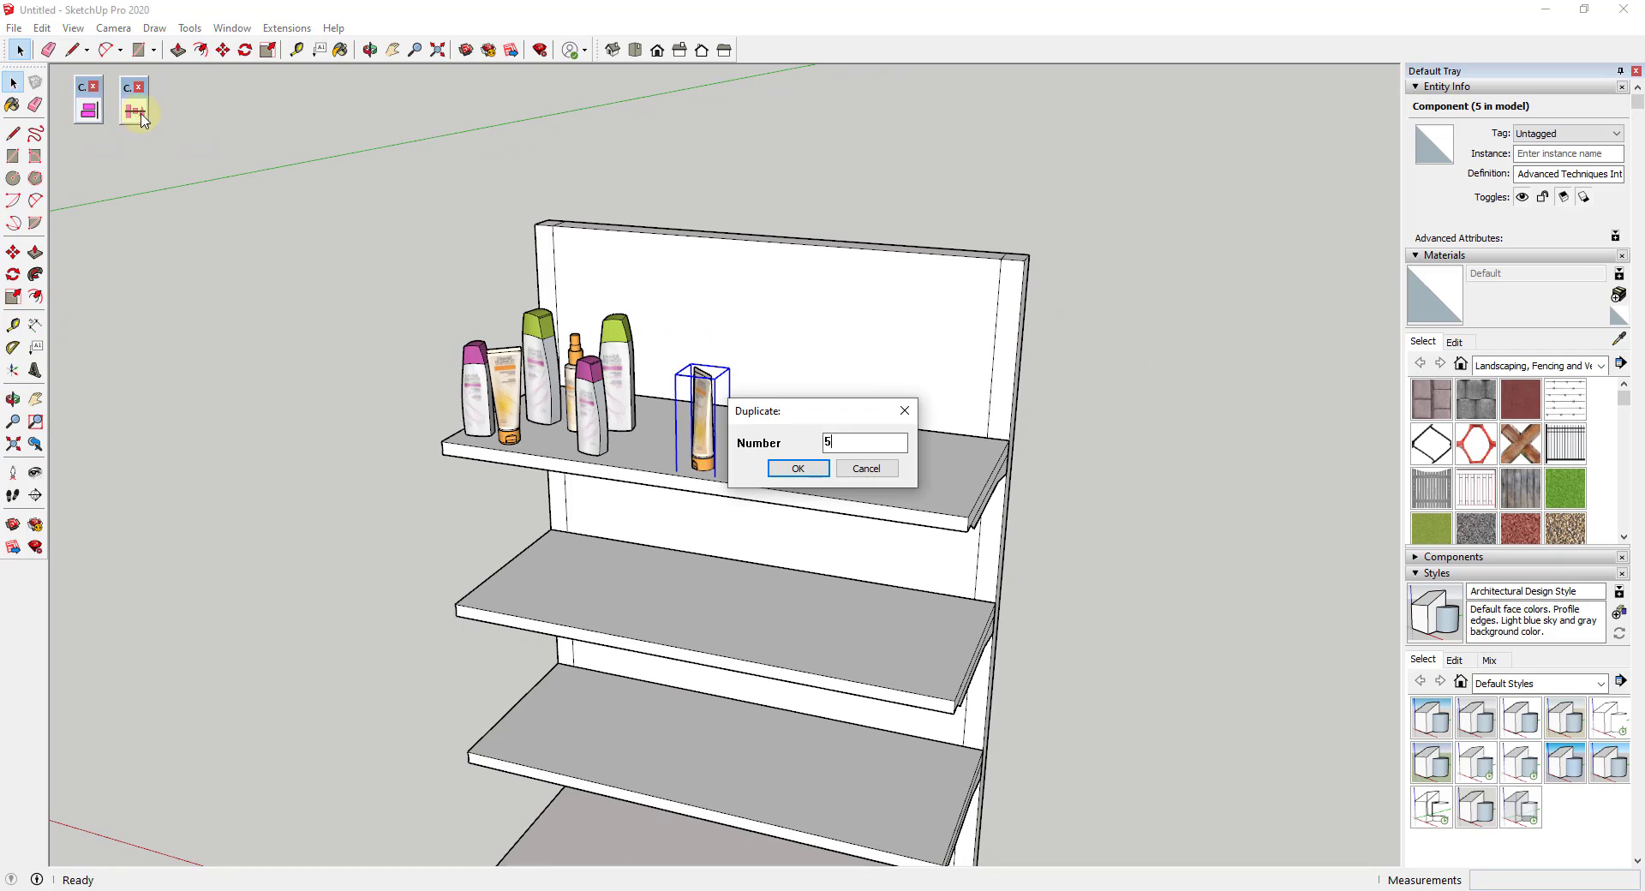
pyautogui.write('5')
pyautogui.press('Return')
# Space the six cream tubes along the green axis, trying 2" and finally setting 2 1/2".
pyautogui.moveTo(801, 390); pyautogui.dragTo(734, 421, button='middle')
pyautogui.scroll(1, 724, 424)
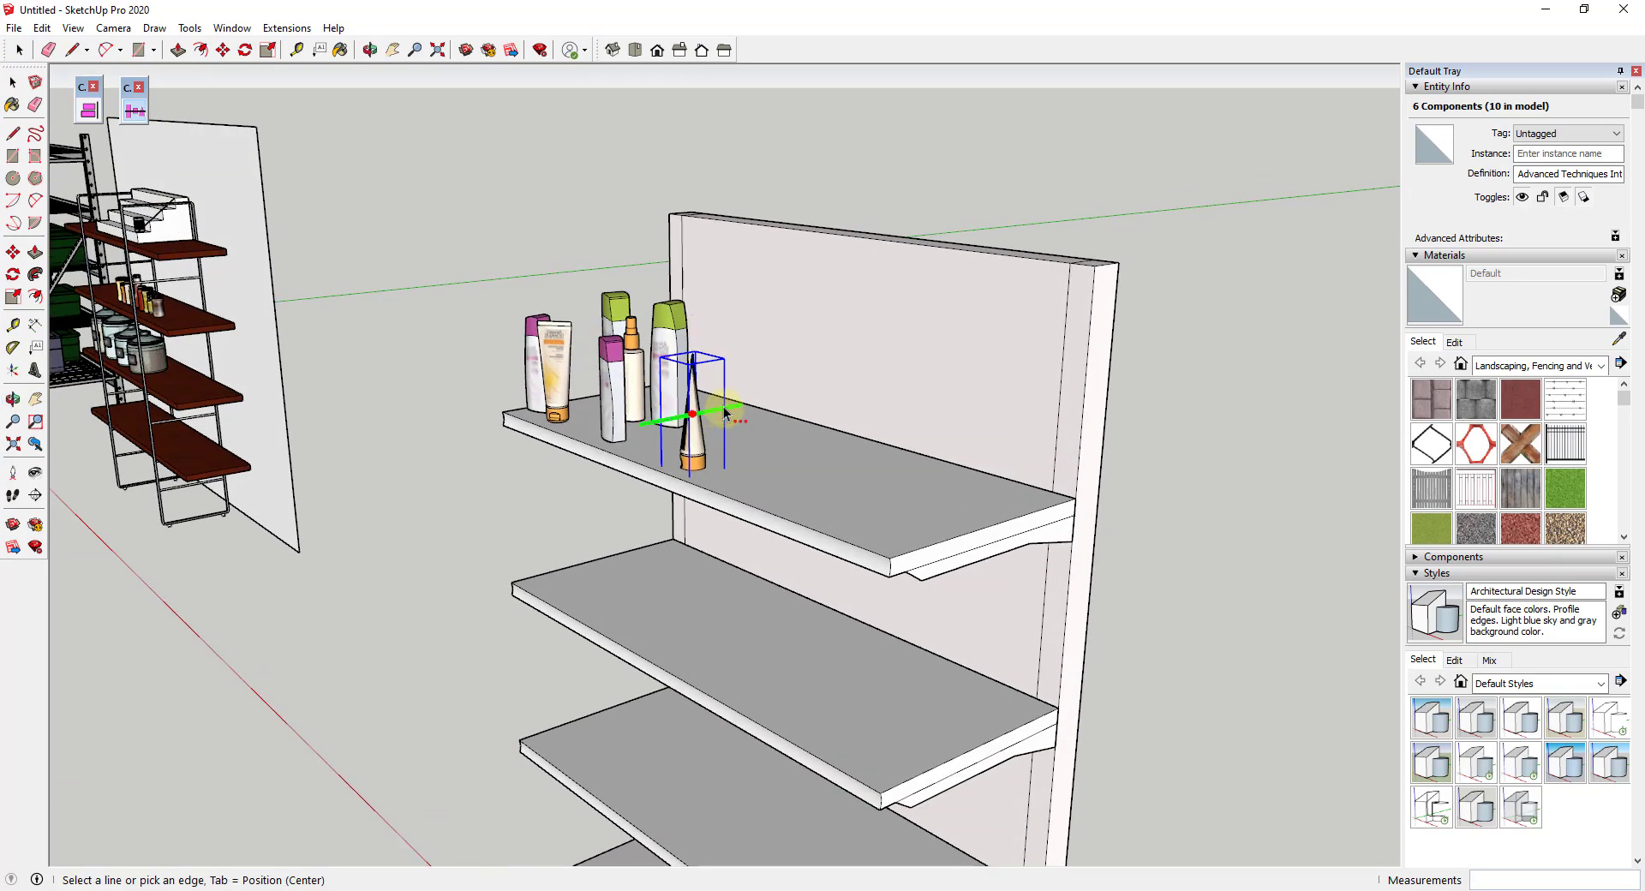
pyautogui.click(725, 413)
pyautogui.write('1')
pyautogui.write('2')
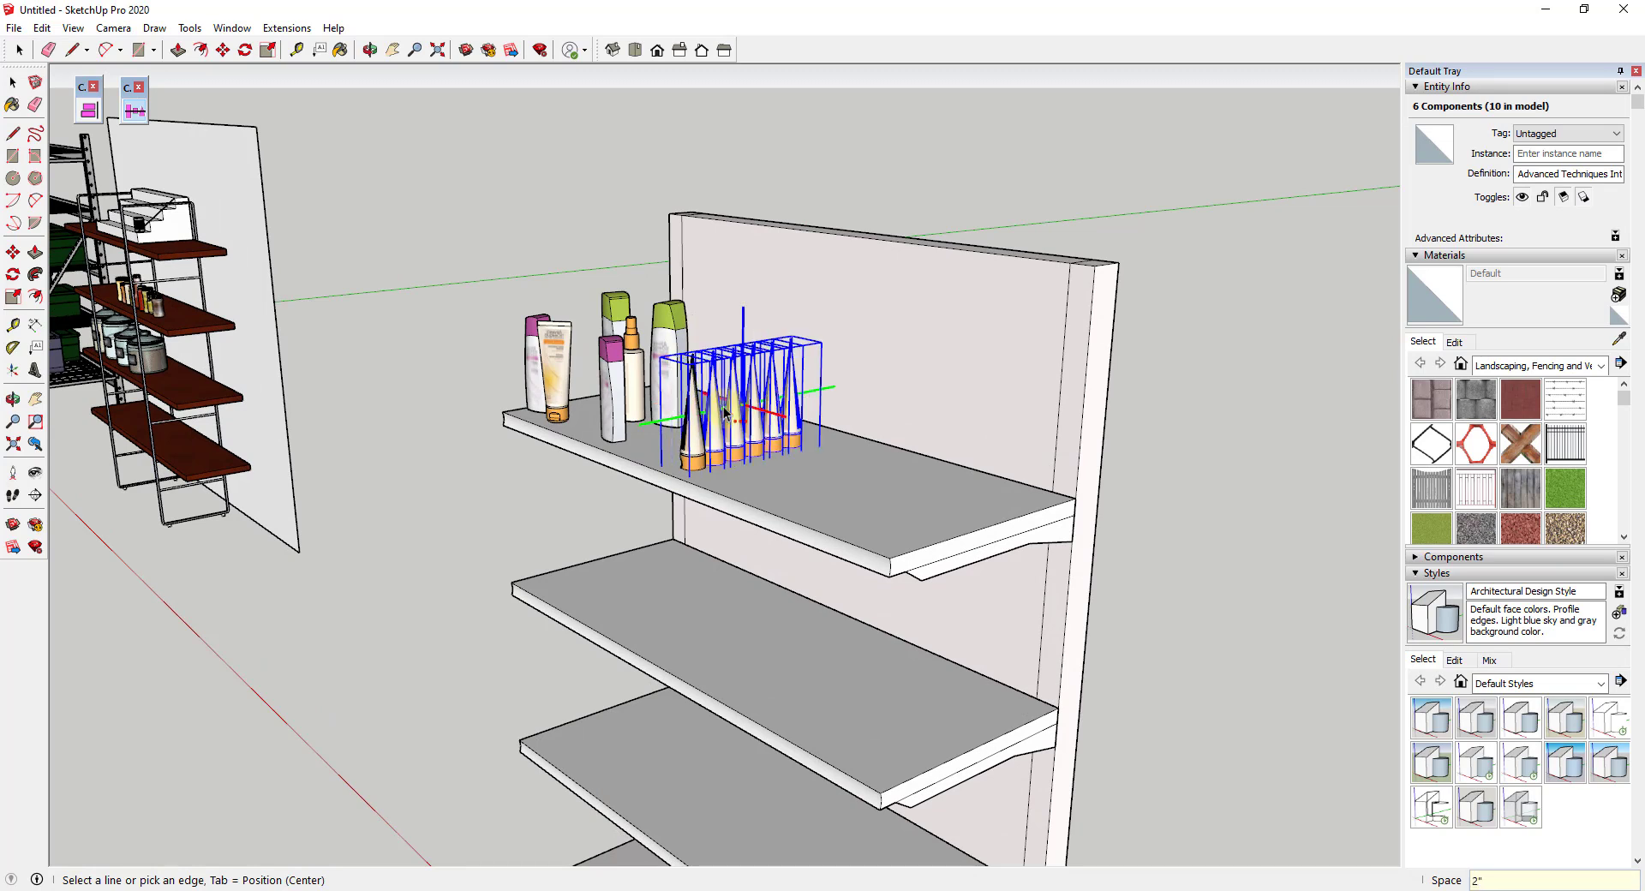
pyautogui.write('3')
pyautogui.press('Return')
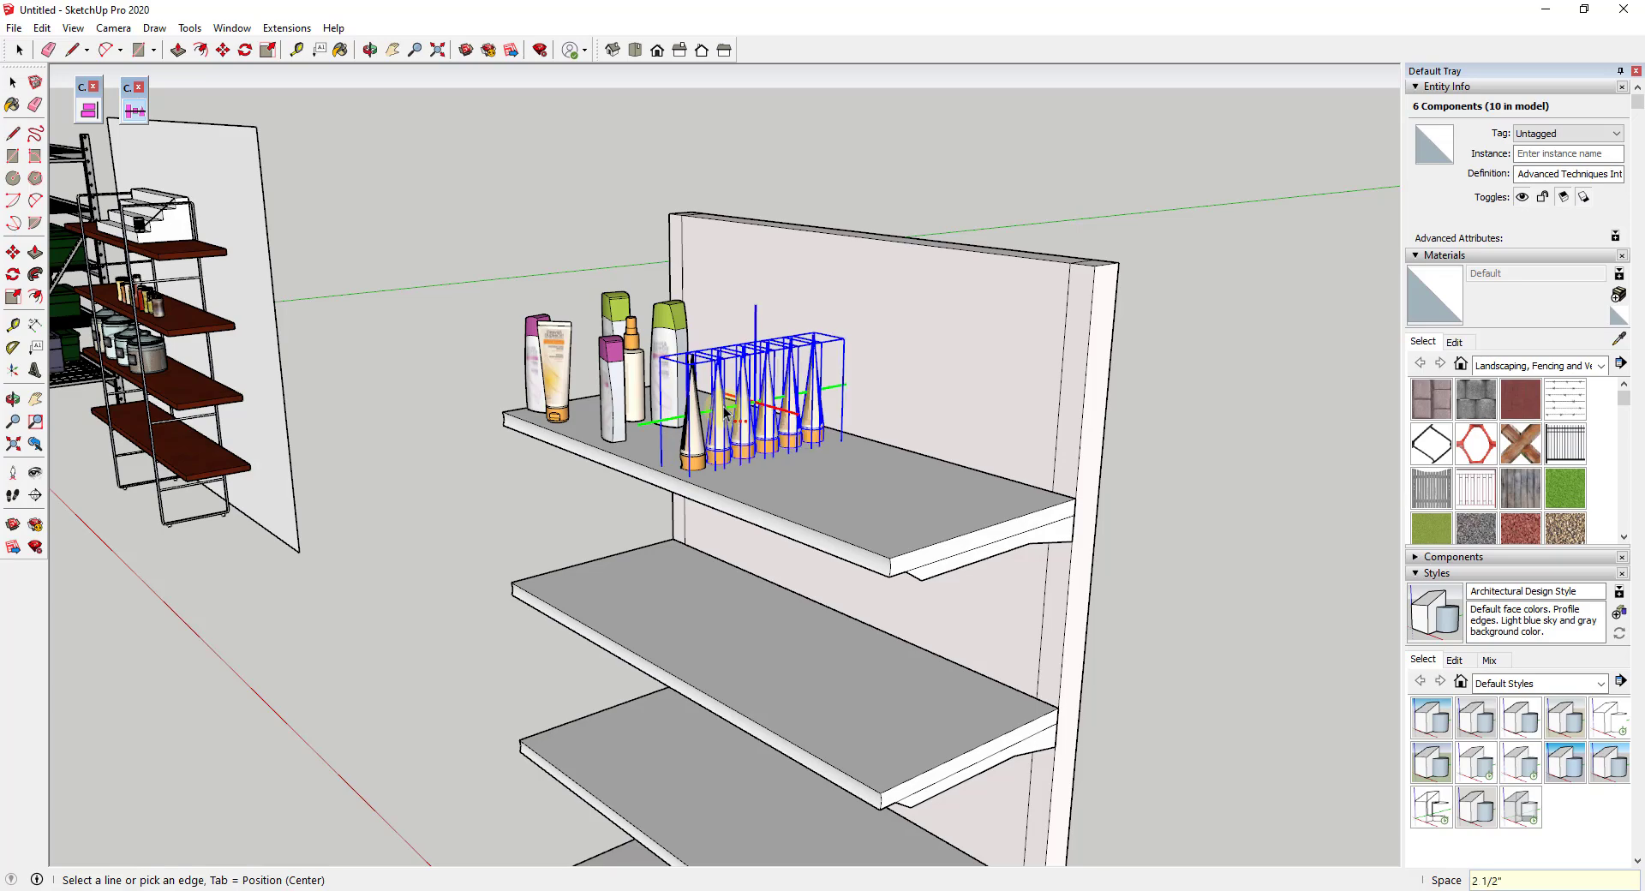
# Move the front purple-capped bottle about 1' 4 3/16" along the red axis, beside the row of cream tubes.
pyautogui.moveTo(724, 414); pyautogui.dragTo(984, 448, button='middle')
pyautogui.scroll(-3, 865, 403)
pyautogui.press('space')
pyautogui.click(715, 424)
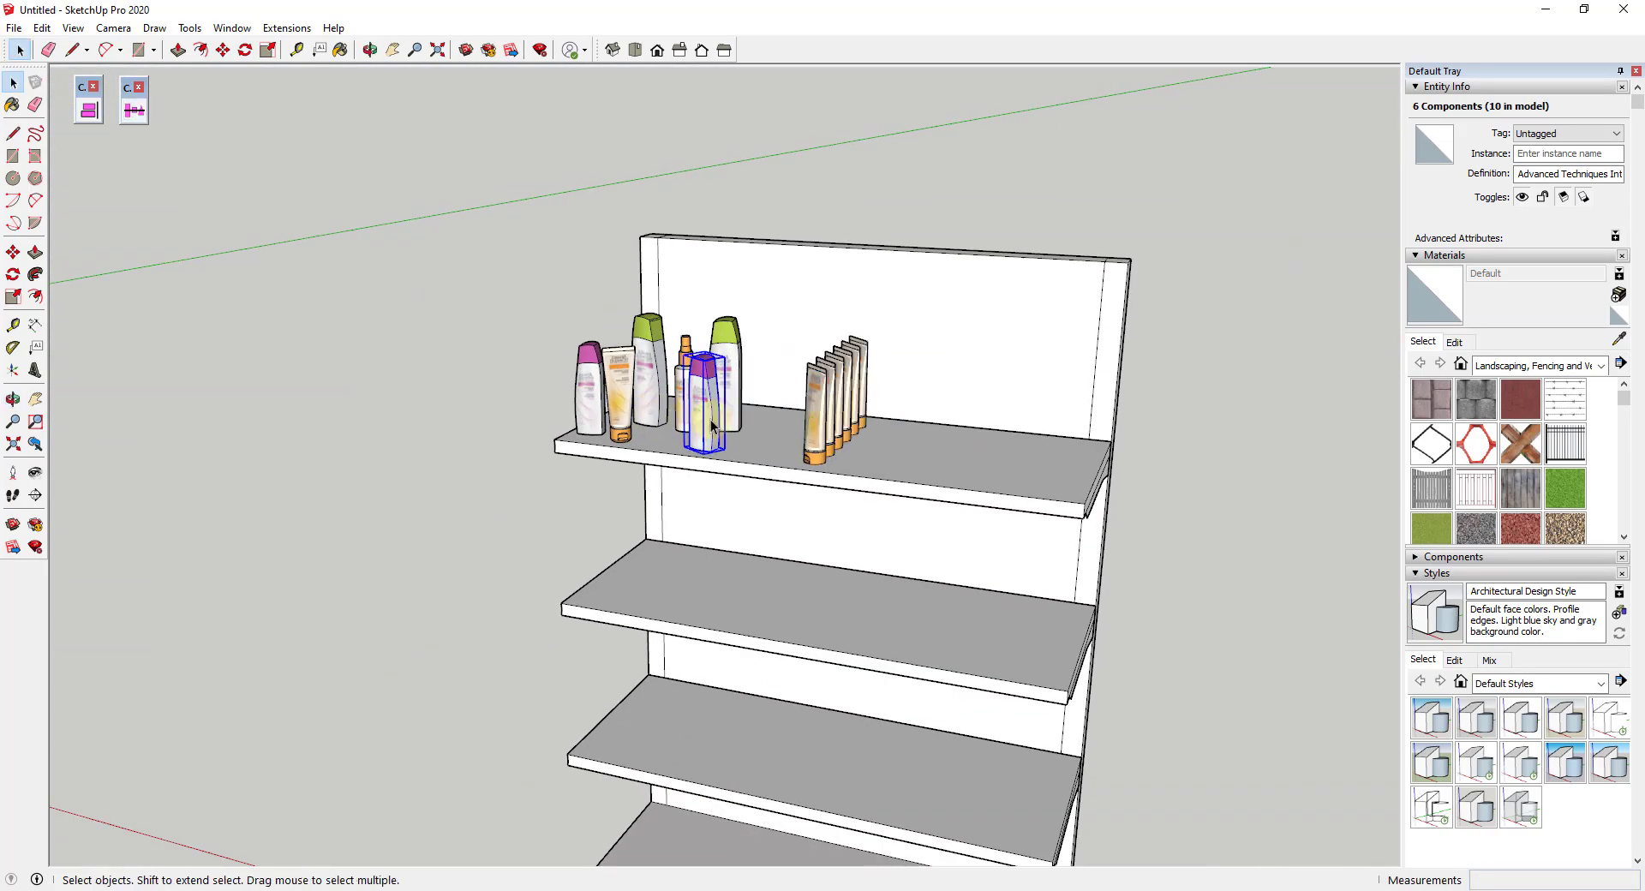
pyautogui.press('m')
pyautogui.click(715, 424)
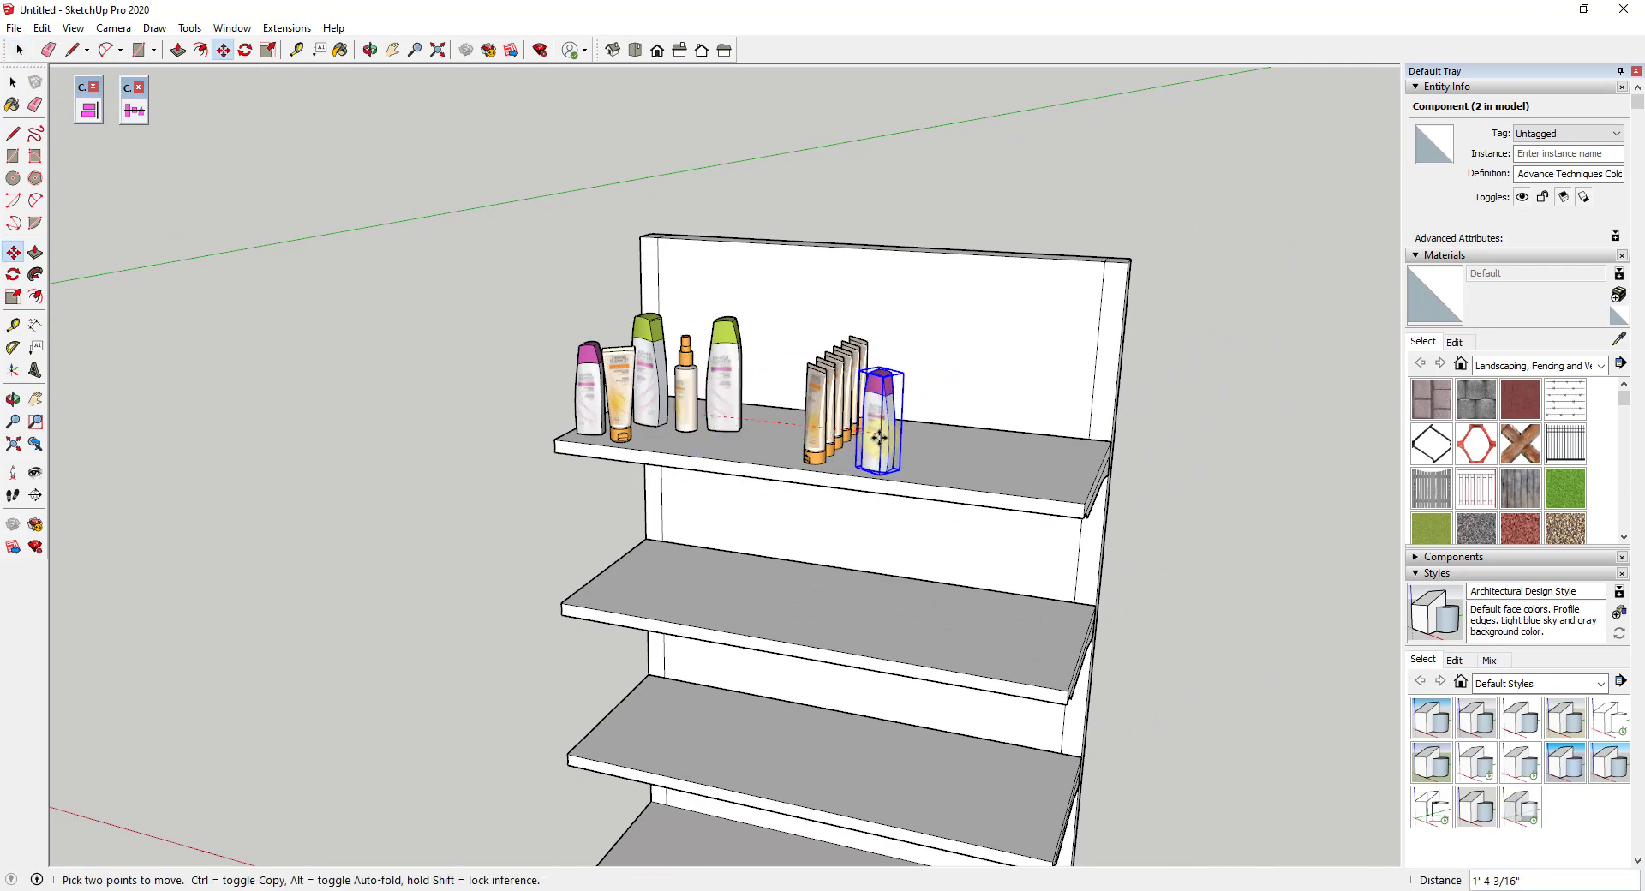
pyautogui.click(880, 439)
# Duplicate the purple-capped bottle 5 times with Curic Space and distribute the copies along the green axis.
pyautogui.click(134, 110)
pyautogui.write('5')
pyautogui.click(797, 468)
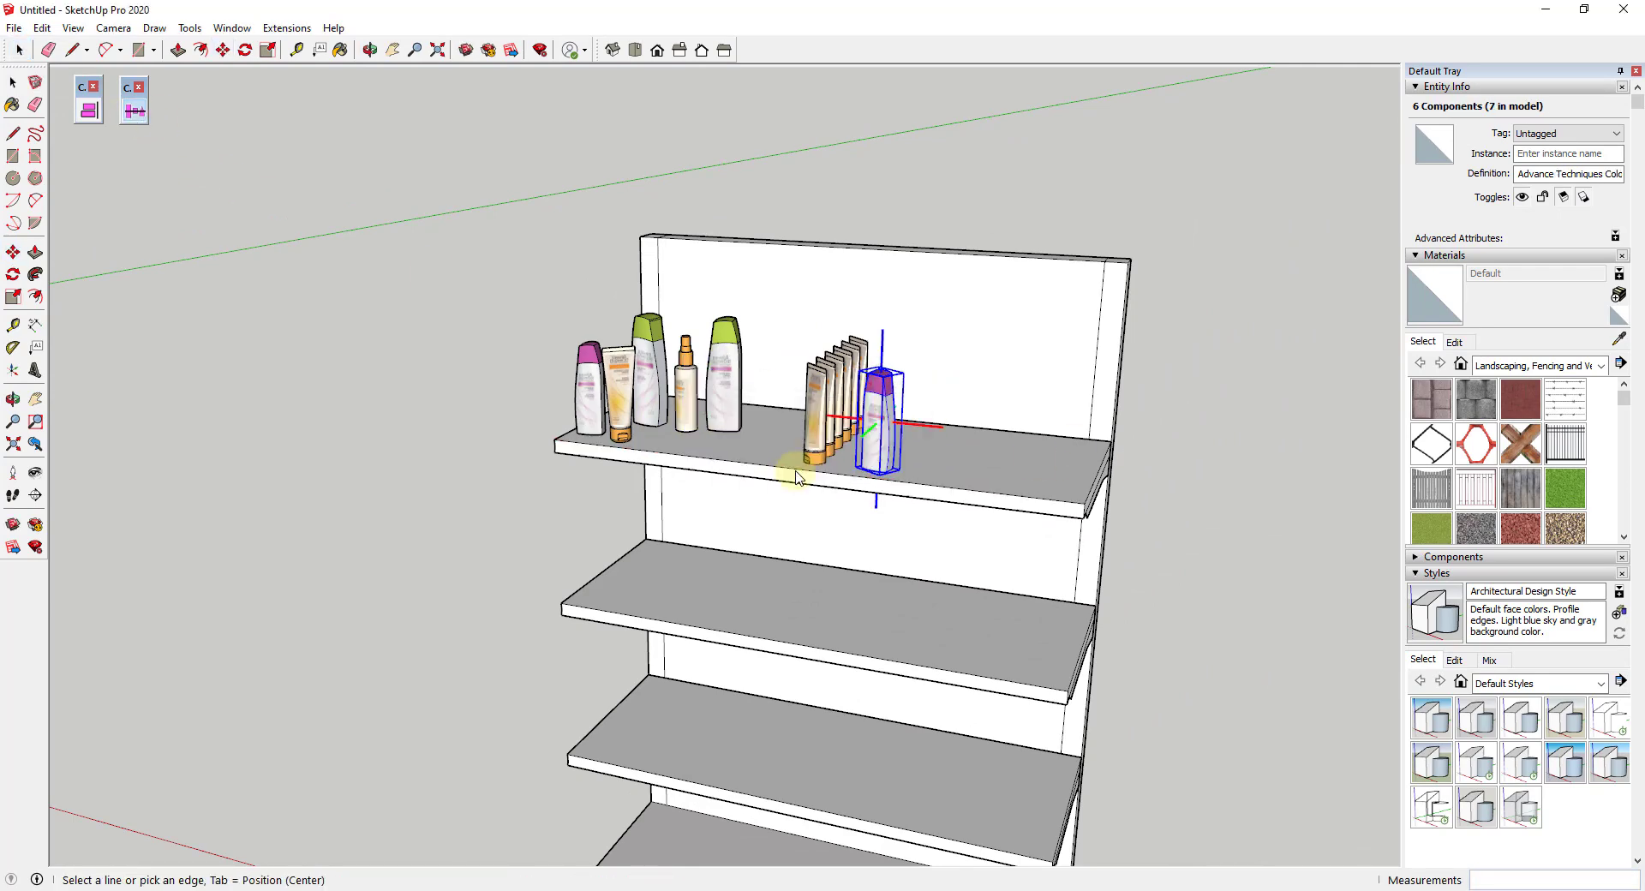
pyautogui.click(888, 426)
# Move the green-capped bottle about 1' 10 7/8" to beside the purple-capped row and duplicate it into a row of six with Curic Space.
pyautogui.moveTo(797, 469); pyautogui.dragTo(810, 411, button='middle')
pyautogui.click(910, 422)
pyautogui.press('space')
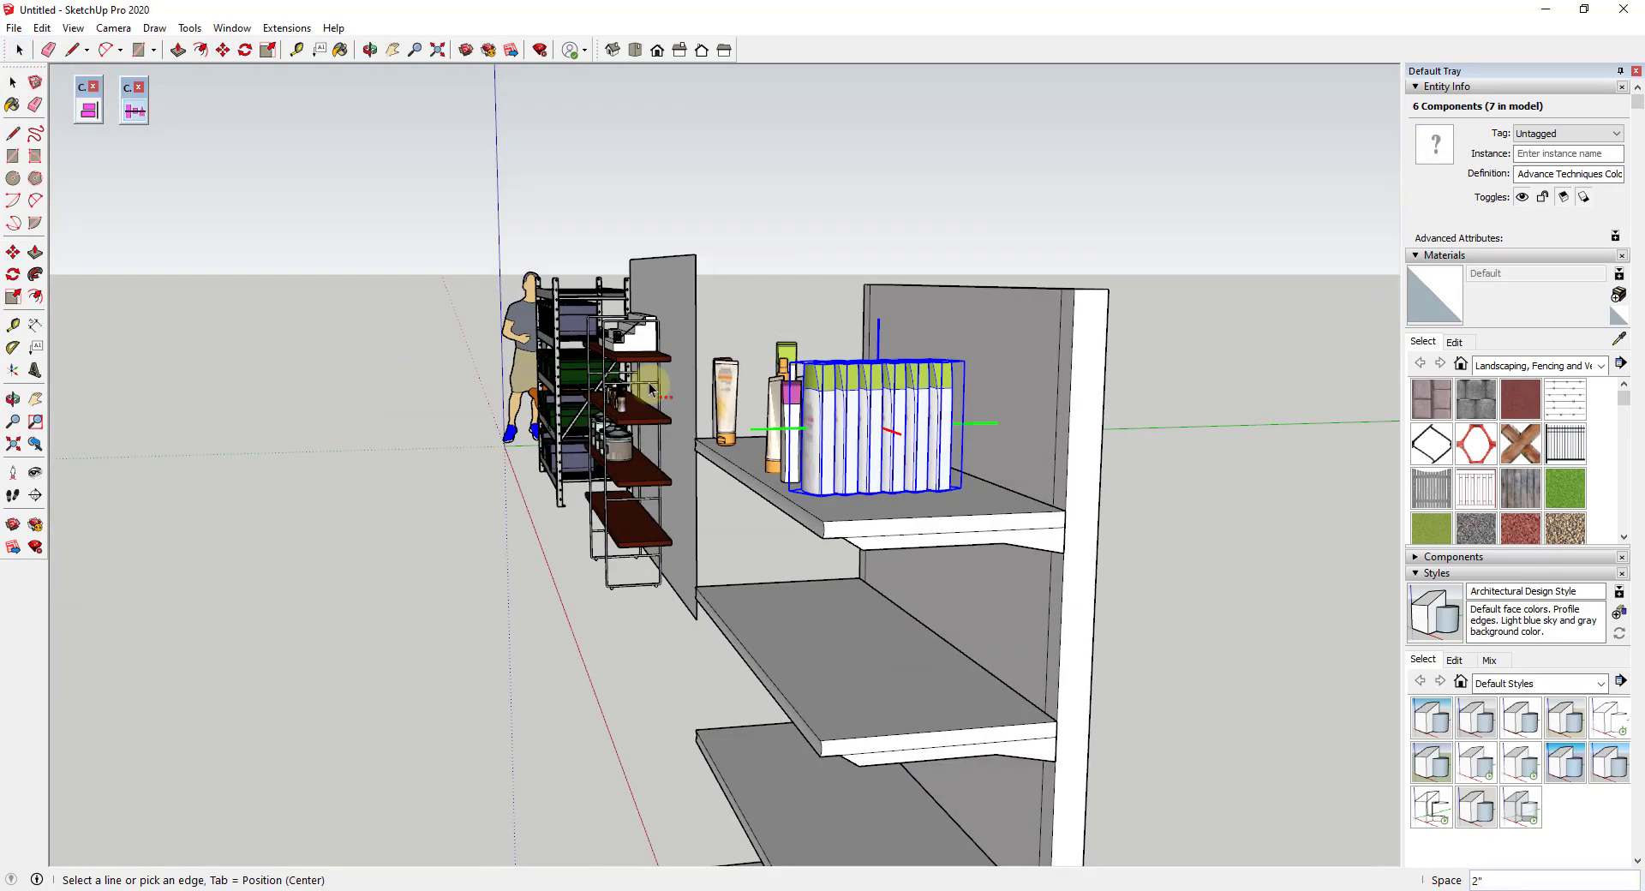
pyautogui.press('Return')
pyautogui.moveTo(650, 390); pyautogui.dragTo(983, 383, button='middle')
pyautogui.press('space')
# Select the soup can on the stepped riser of the wooden shelf unit and duplicate it 3 times with Curic Space.
pyautogui.scroll(-2, 983, 383)
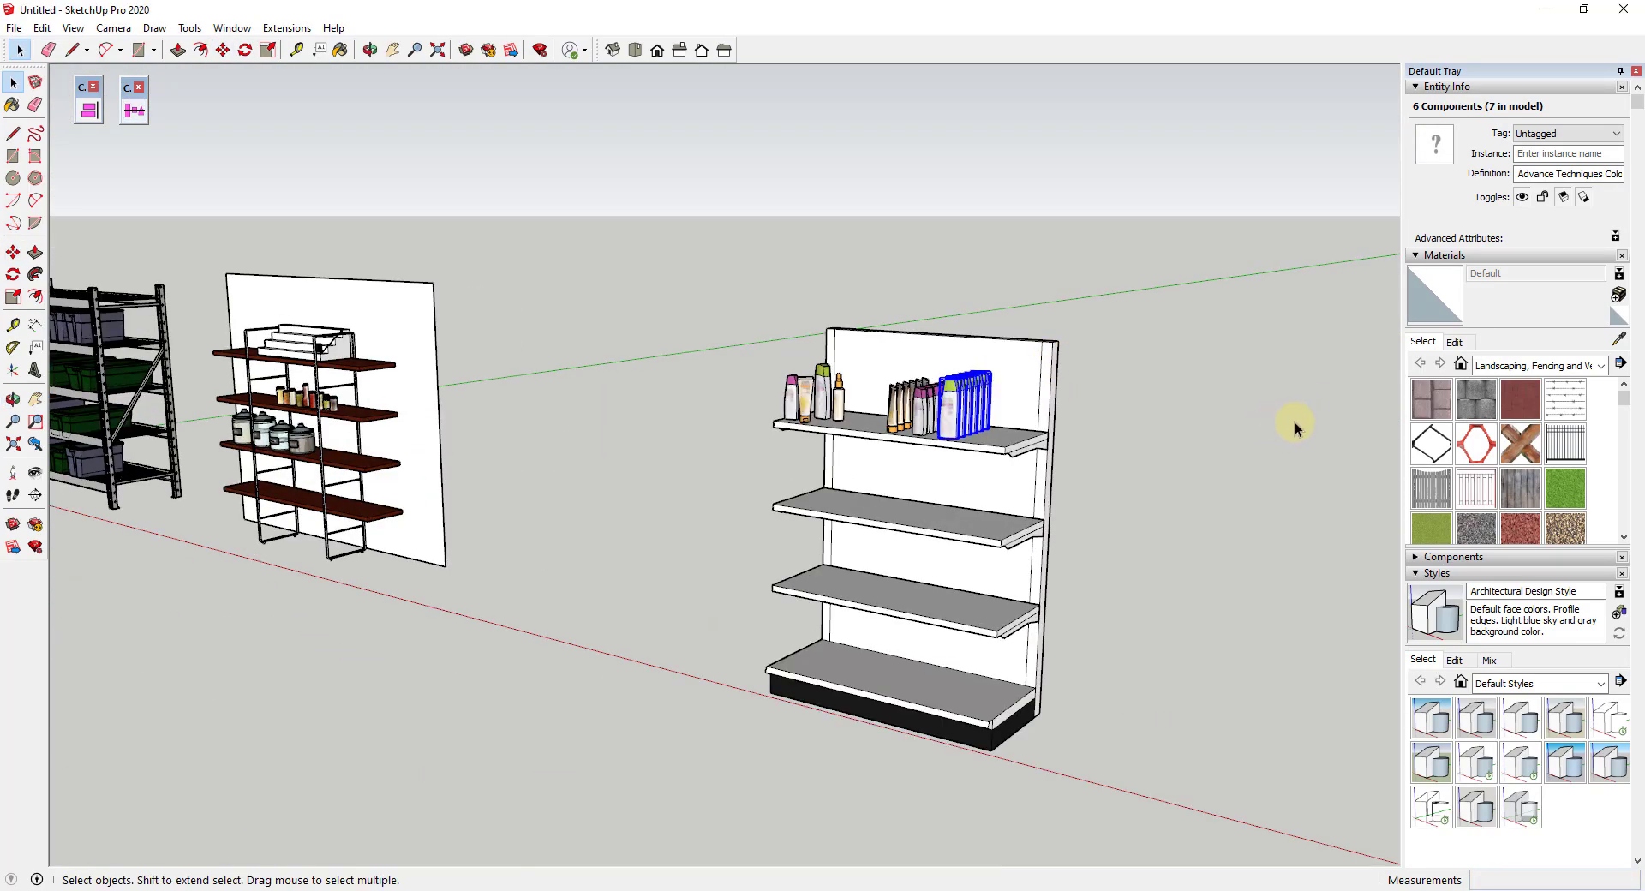
pyautogui.scroll(-2, 1330, 426)
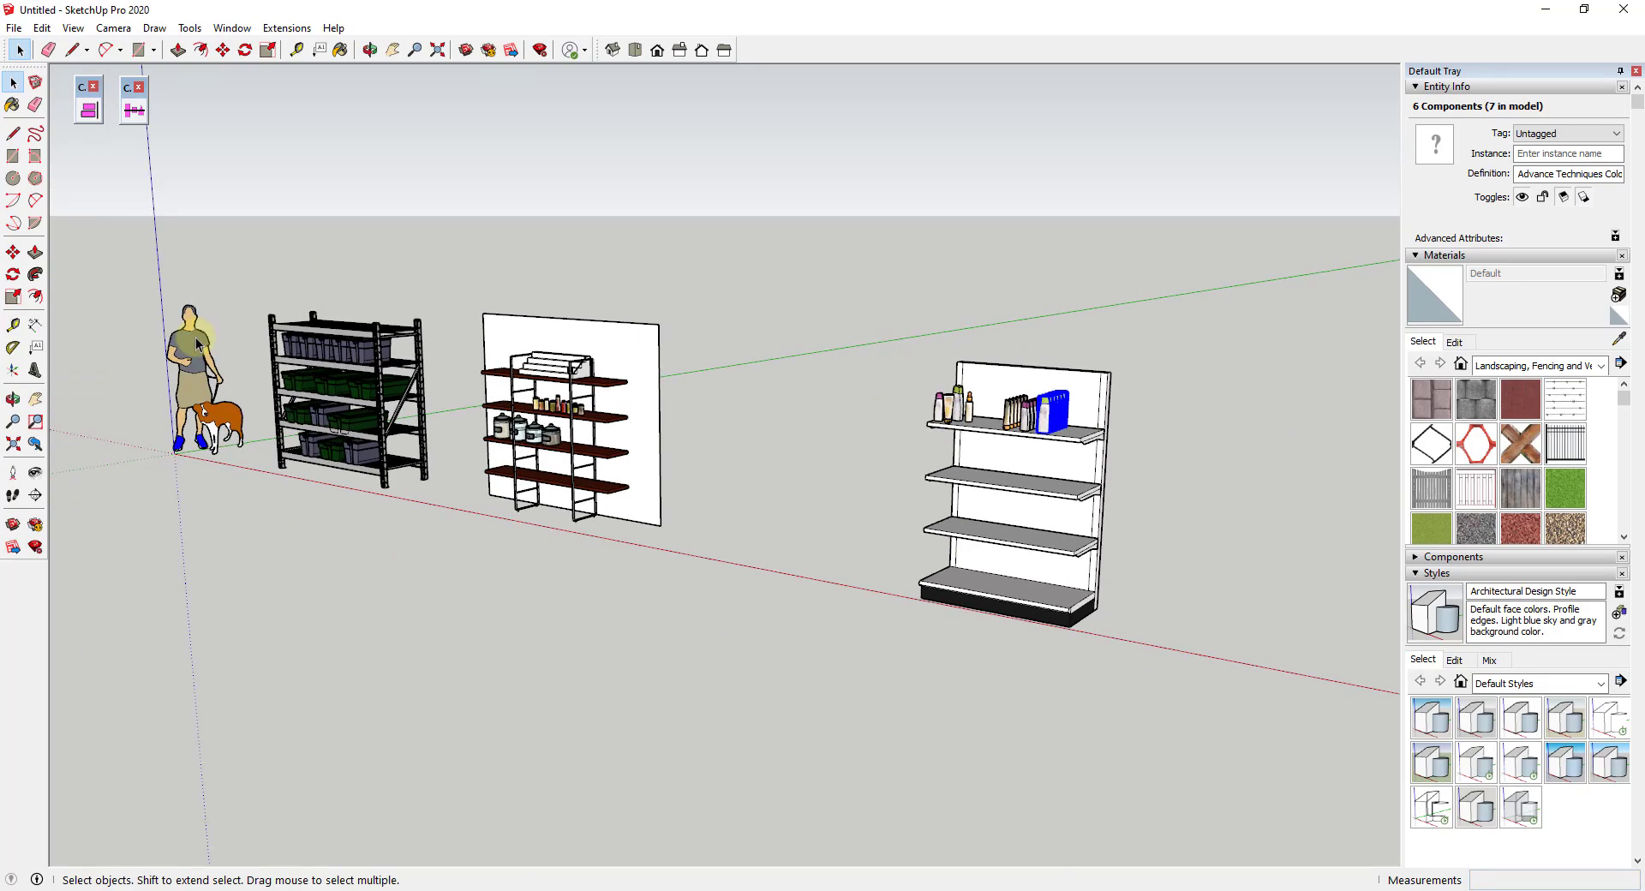
pyautogui.scroll(5, 369, 334)
pyautogui.scroll(6, 1217, 454)
pyautogui.scroll(3, 930, 420)
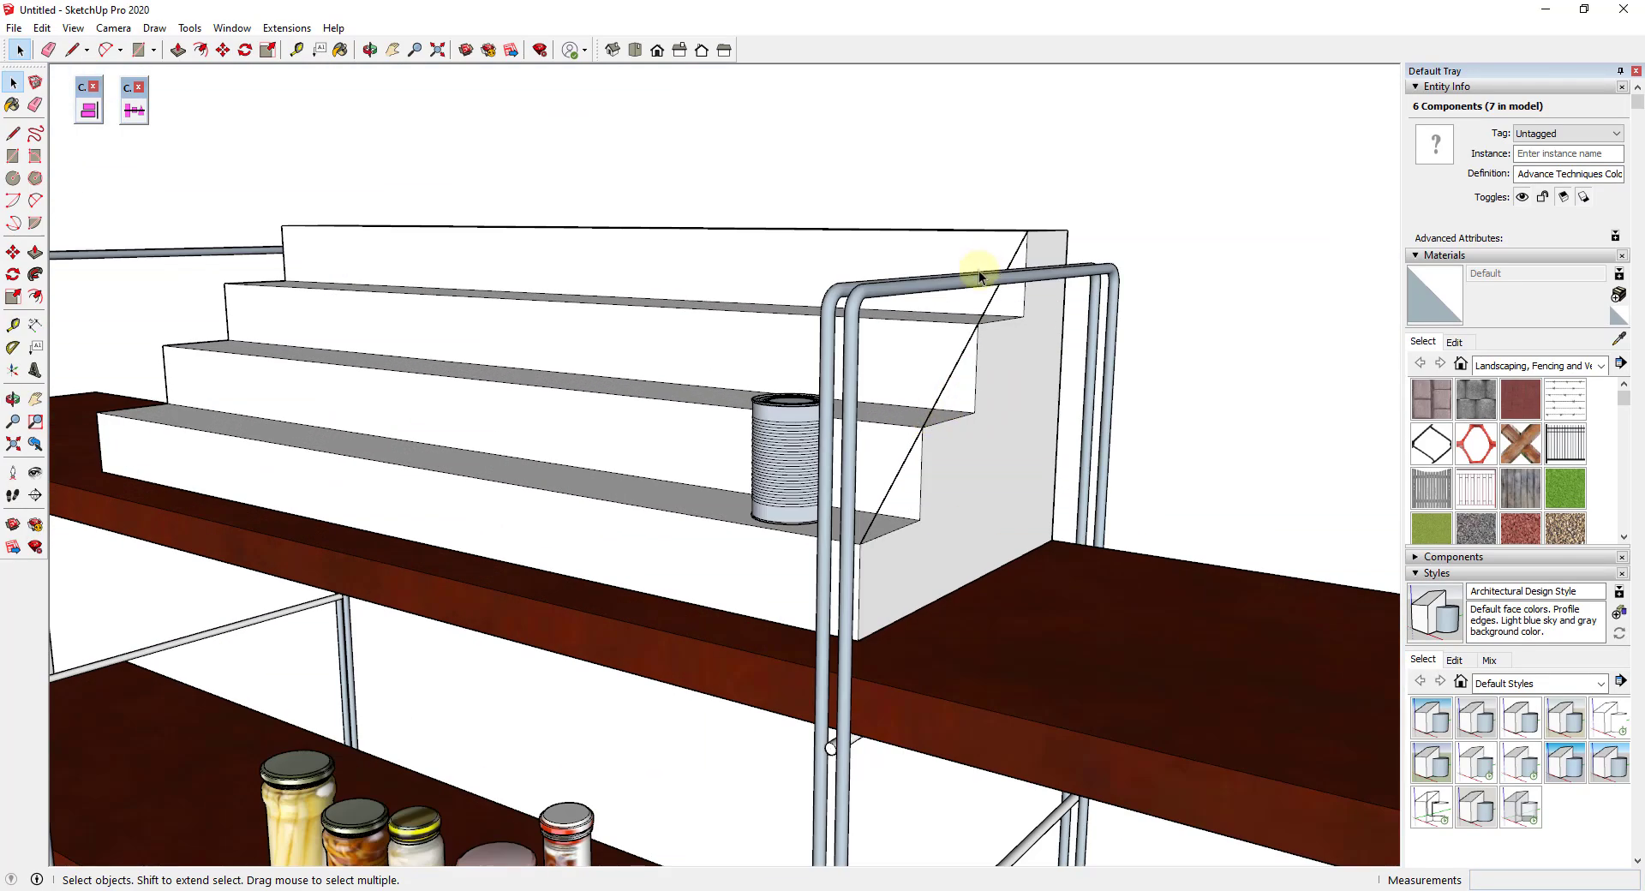
pyautogui.click(767, 454)
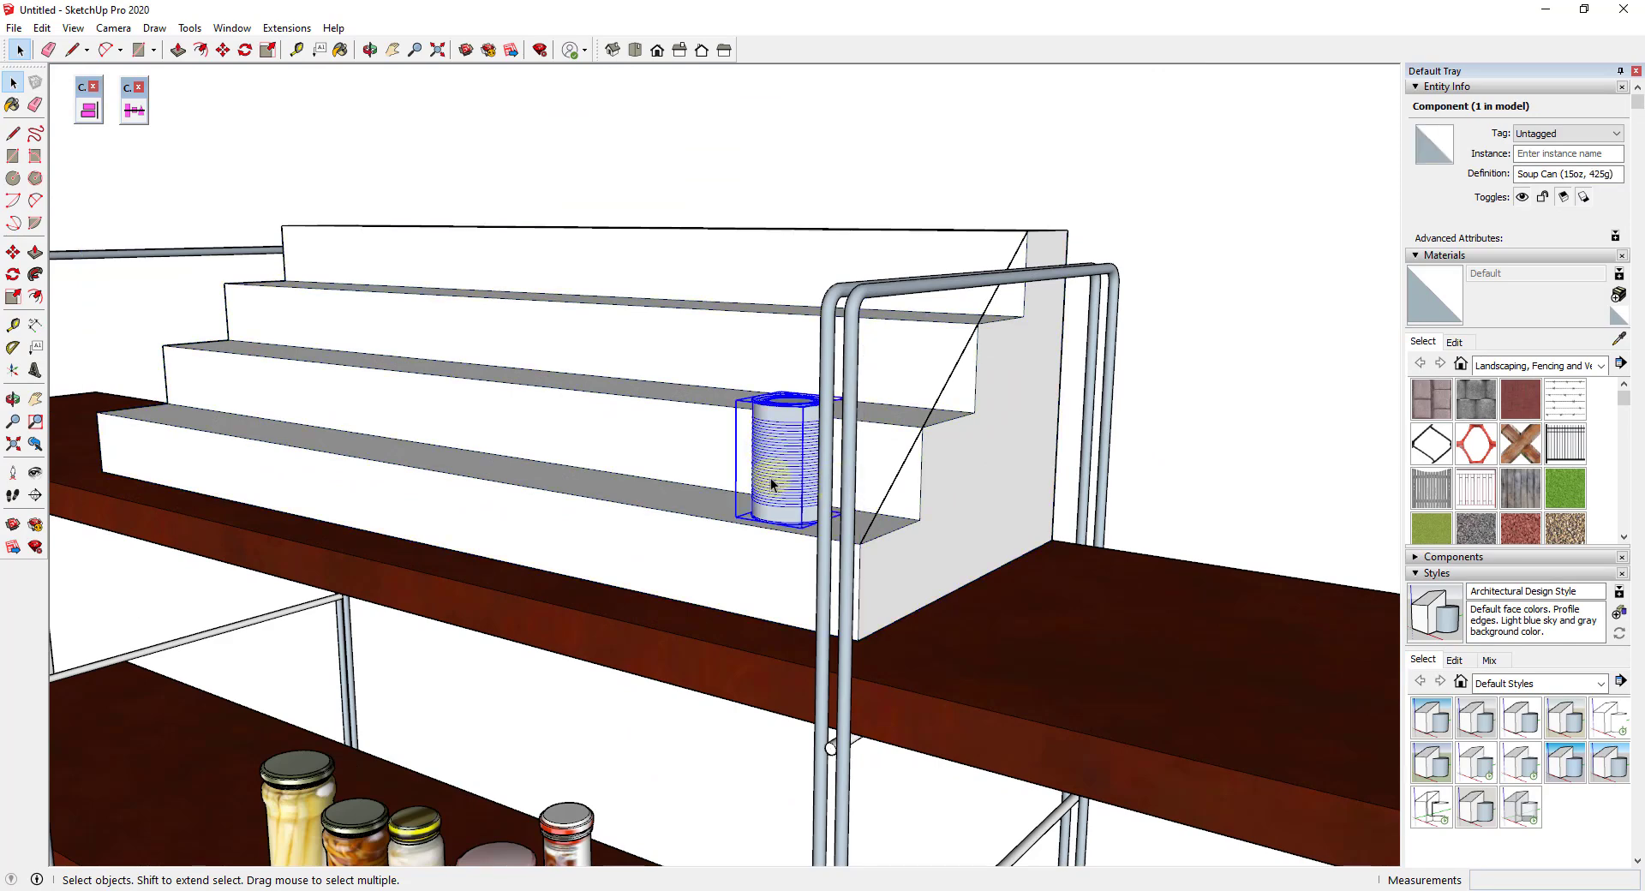
pyautogui.moveTo(767, 454); pyautogui.dragTo(936, 478, button='middle')
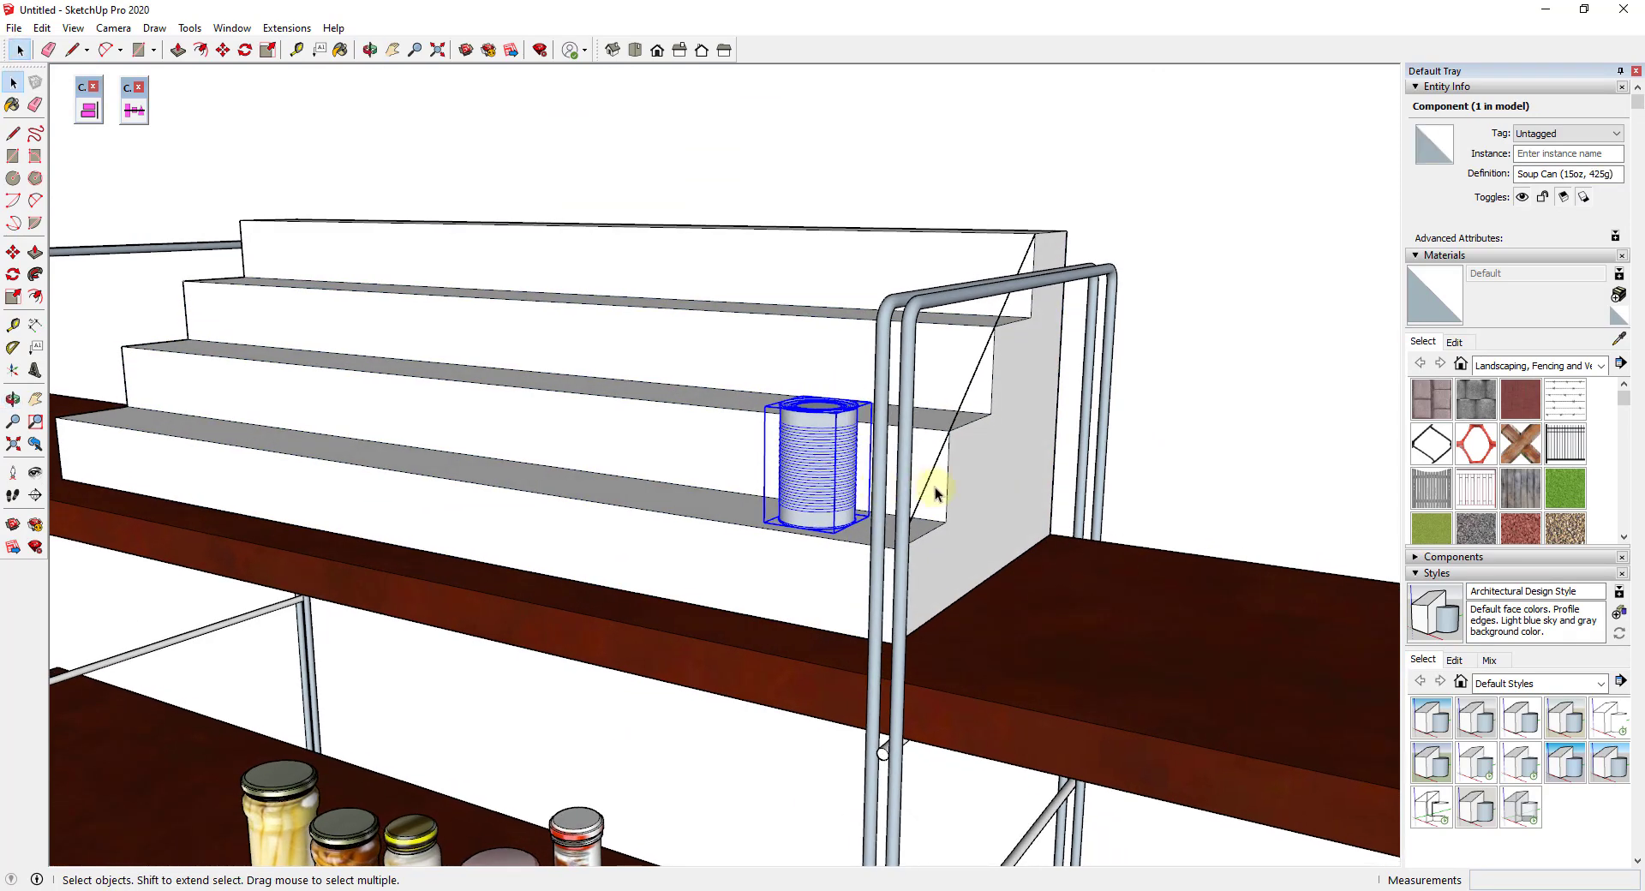
pyautogui.click(135, 112)
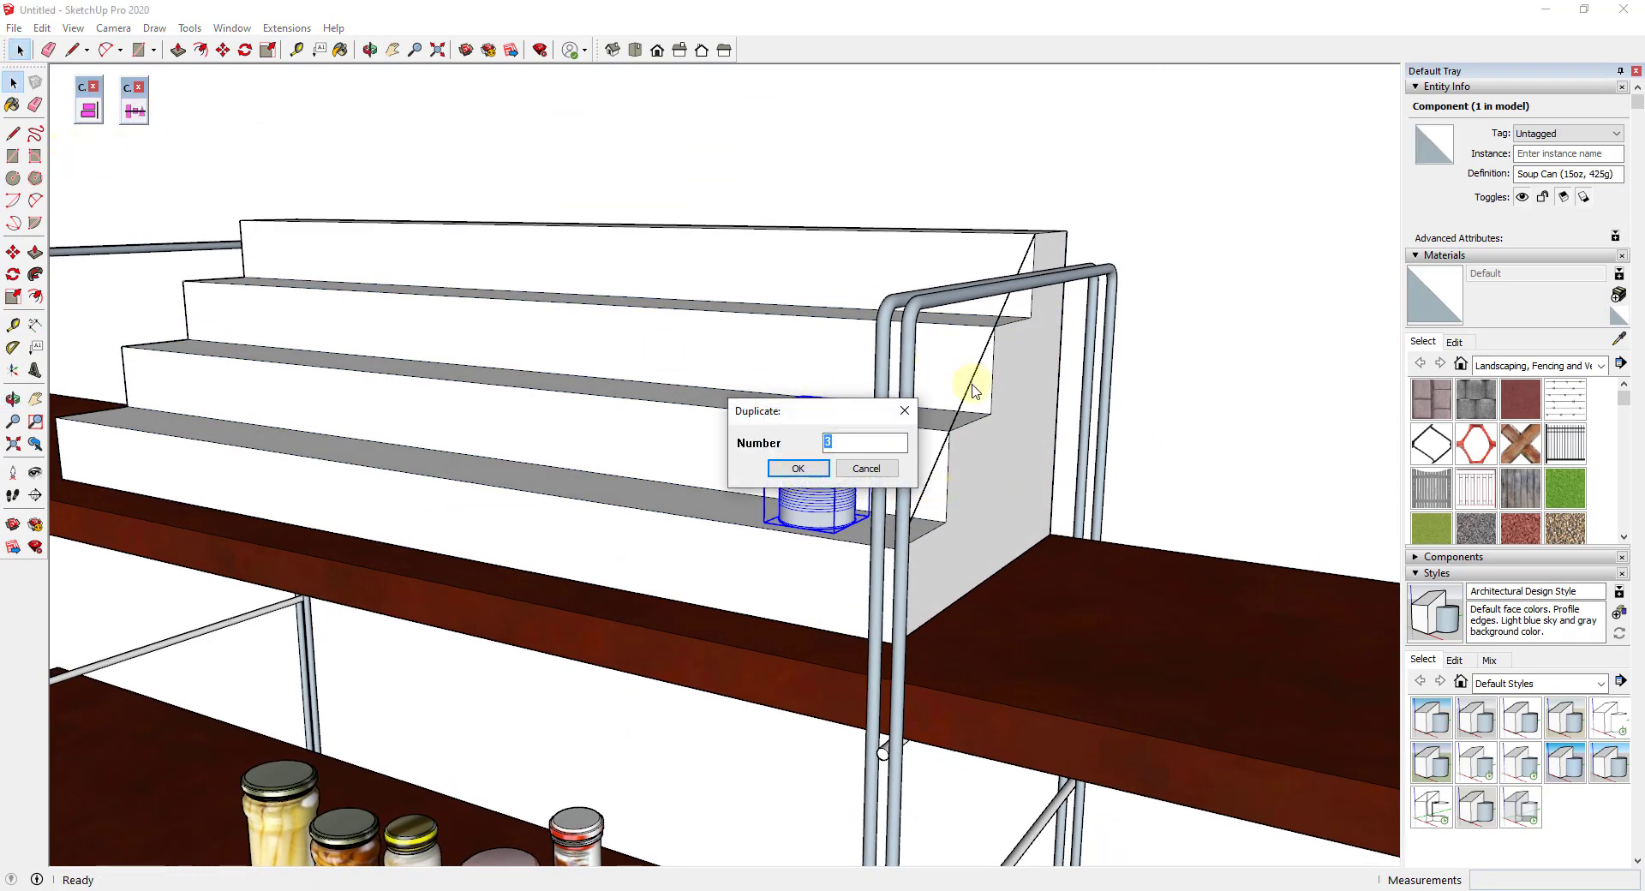
pyautogui.click(797, 468)
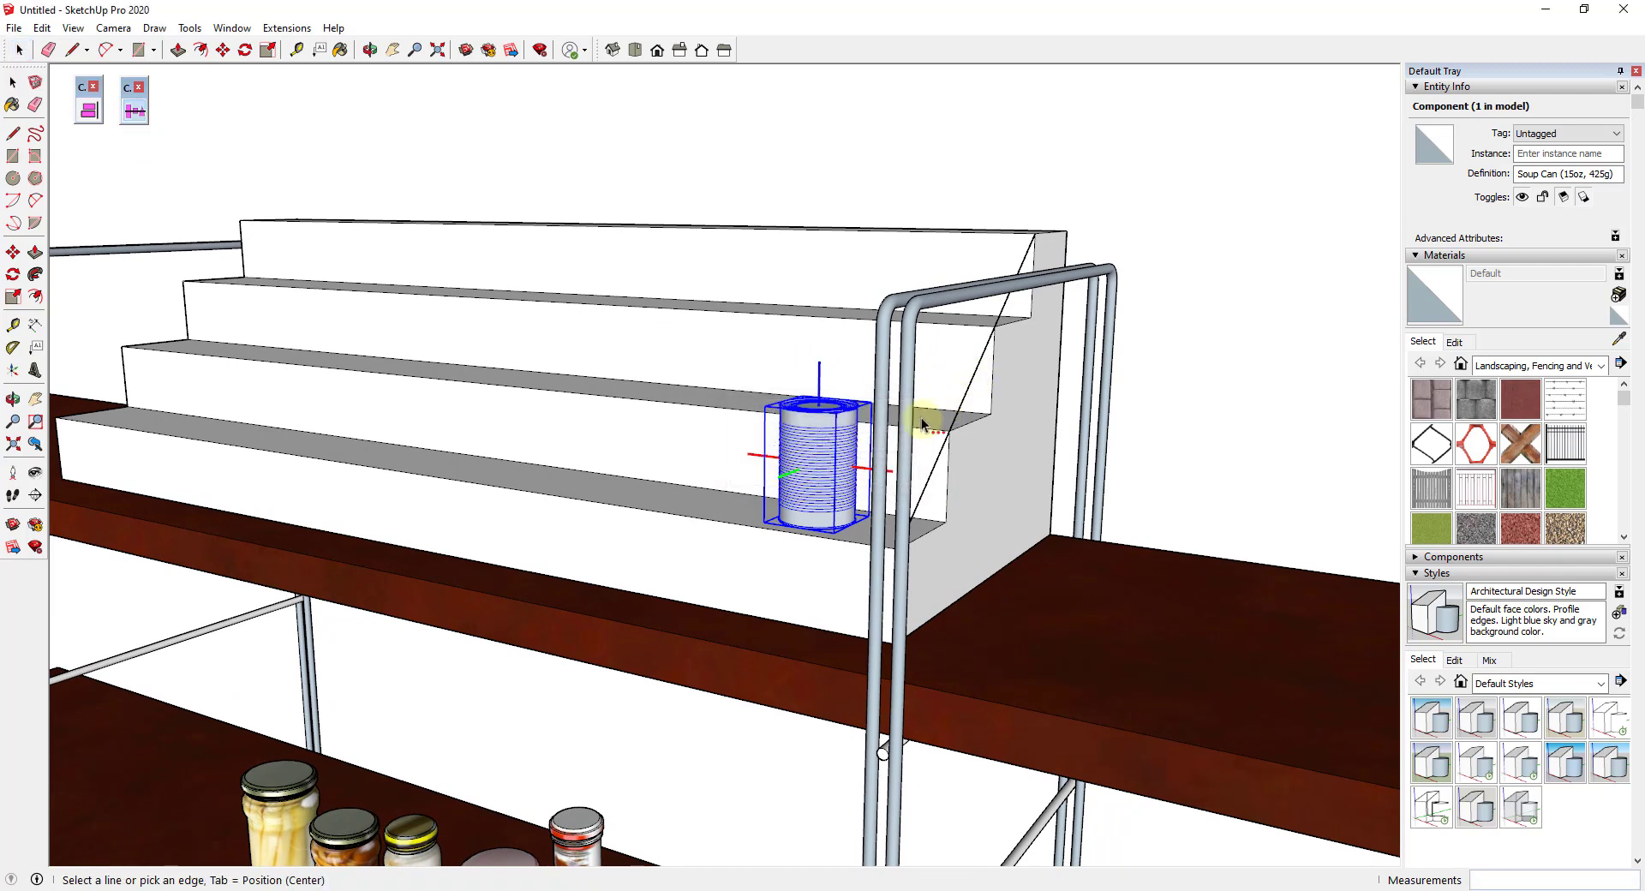
# Space the four soup cans along the riser's diagonal edge, trying 3" and finally setting -3".
pyautogui.click(971, 391)
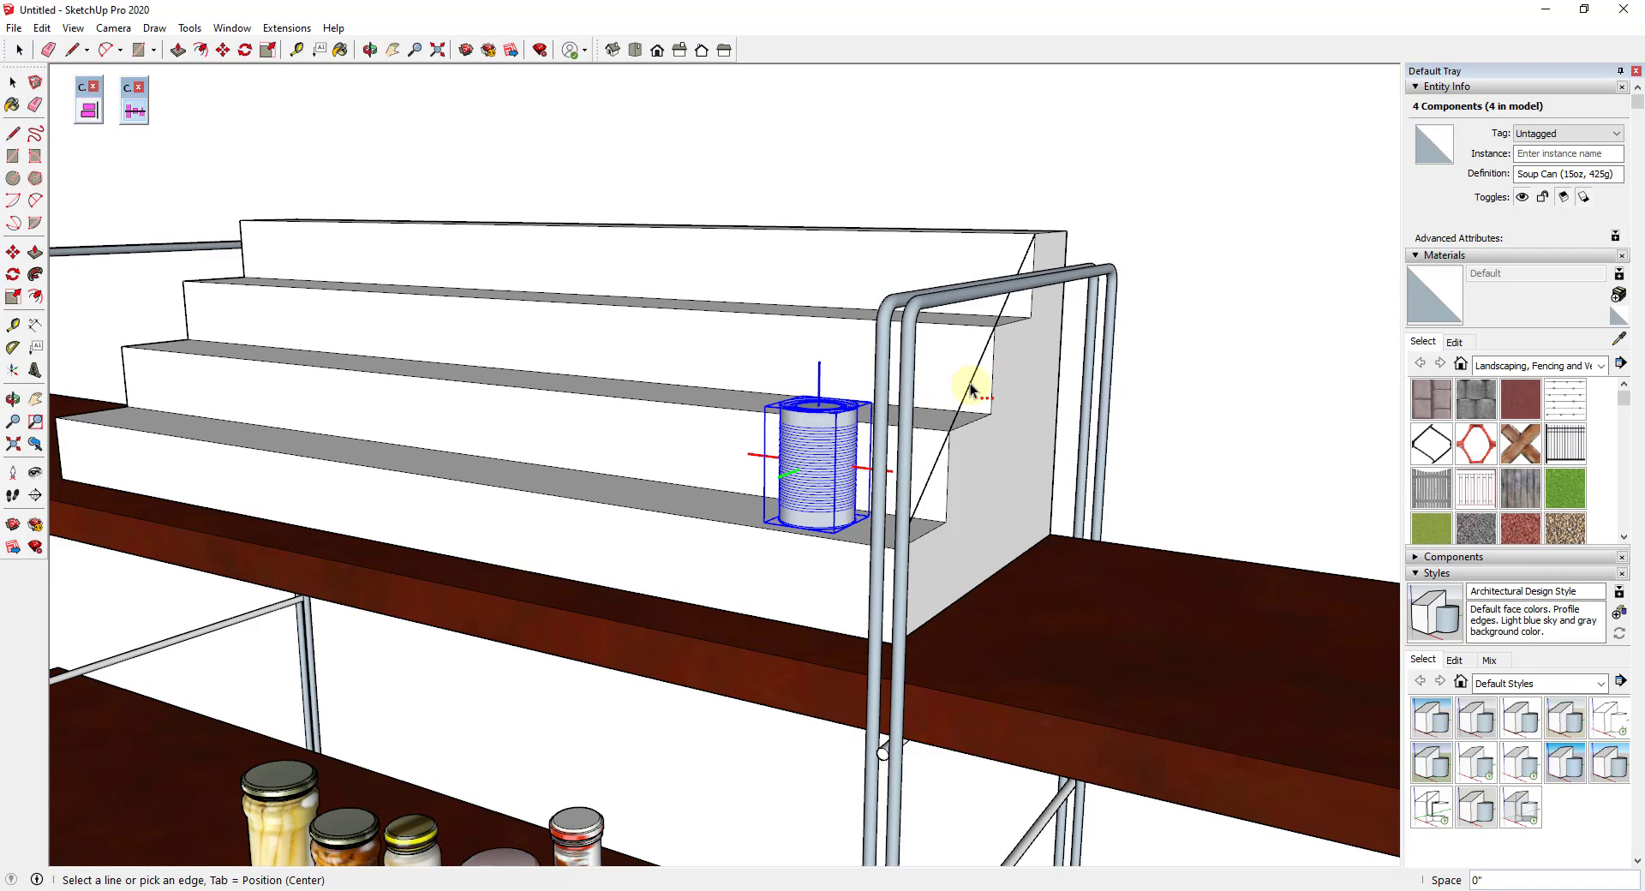
pyautogui.write('3')
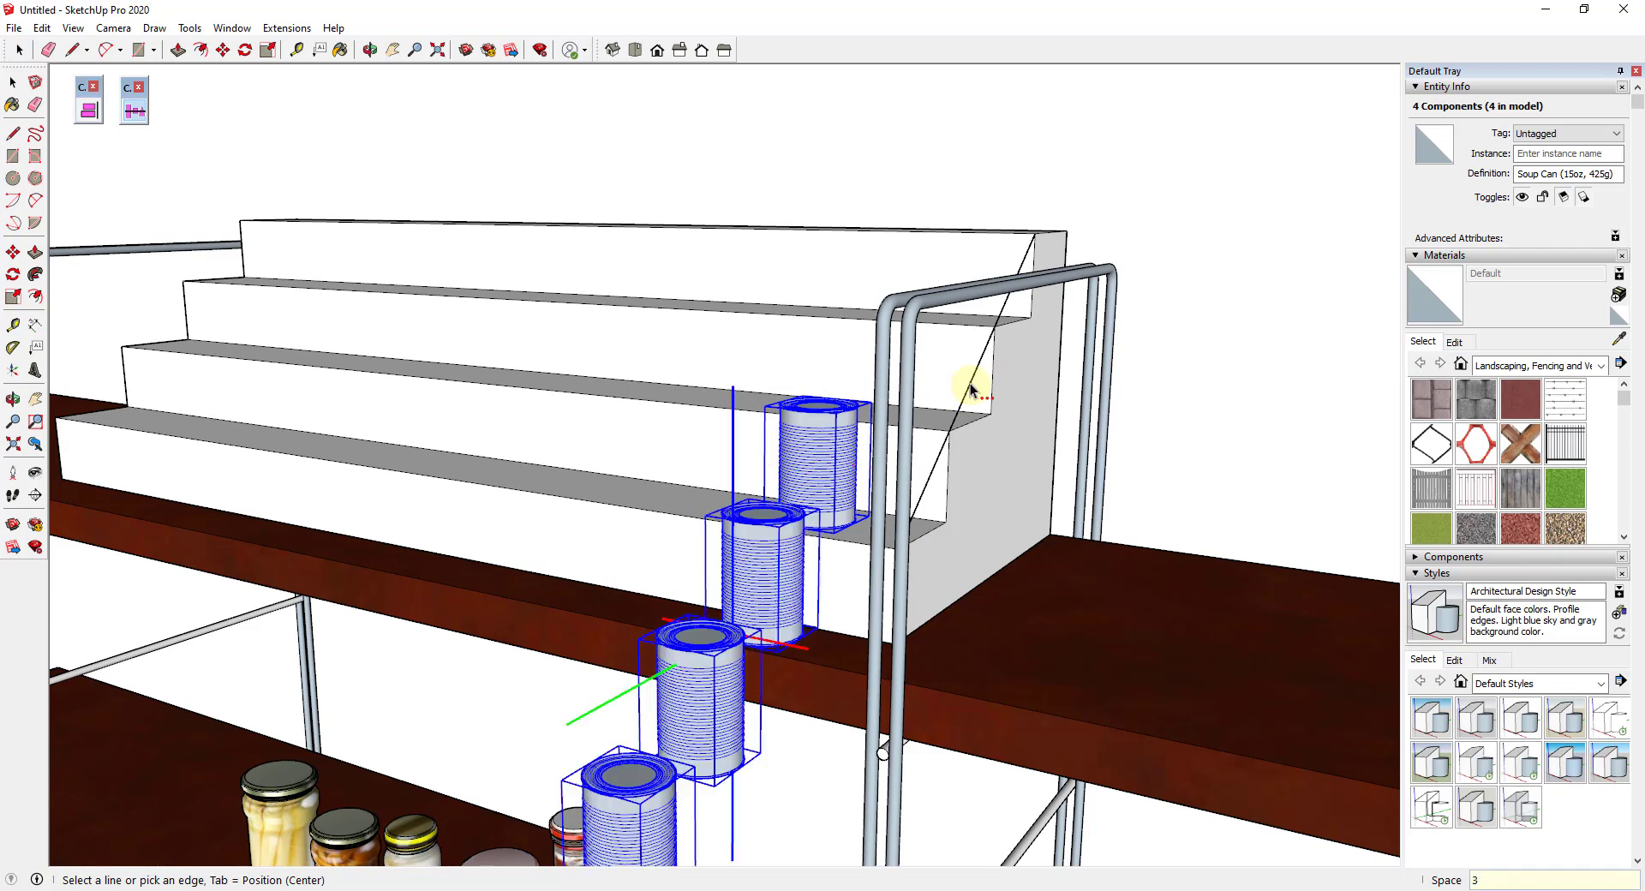
pyautogui.write('-3')
pyautogui.press('Return')
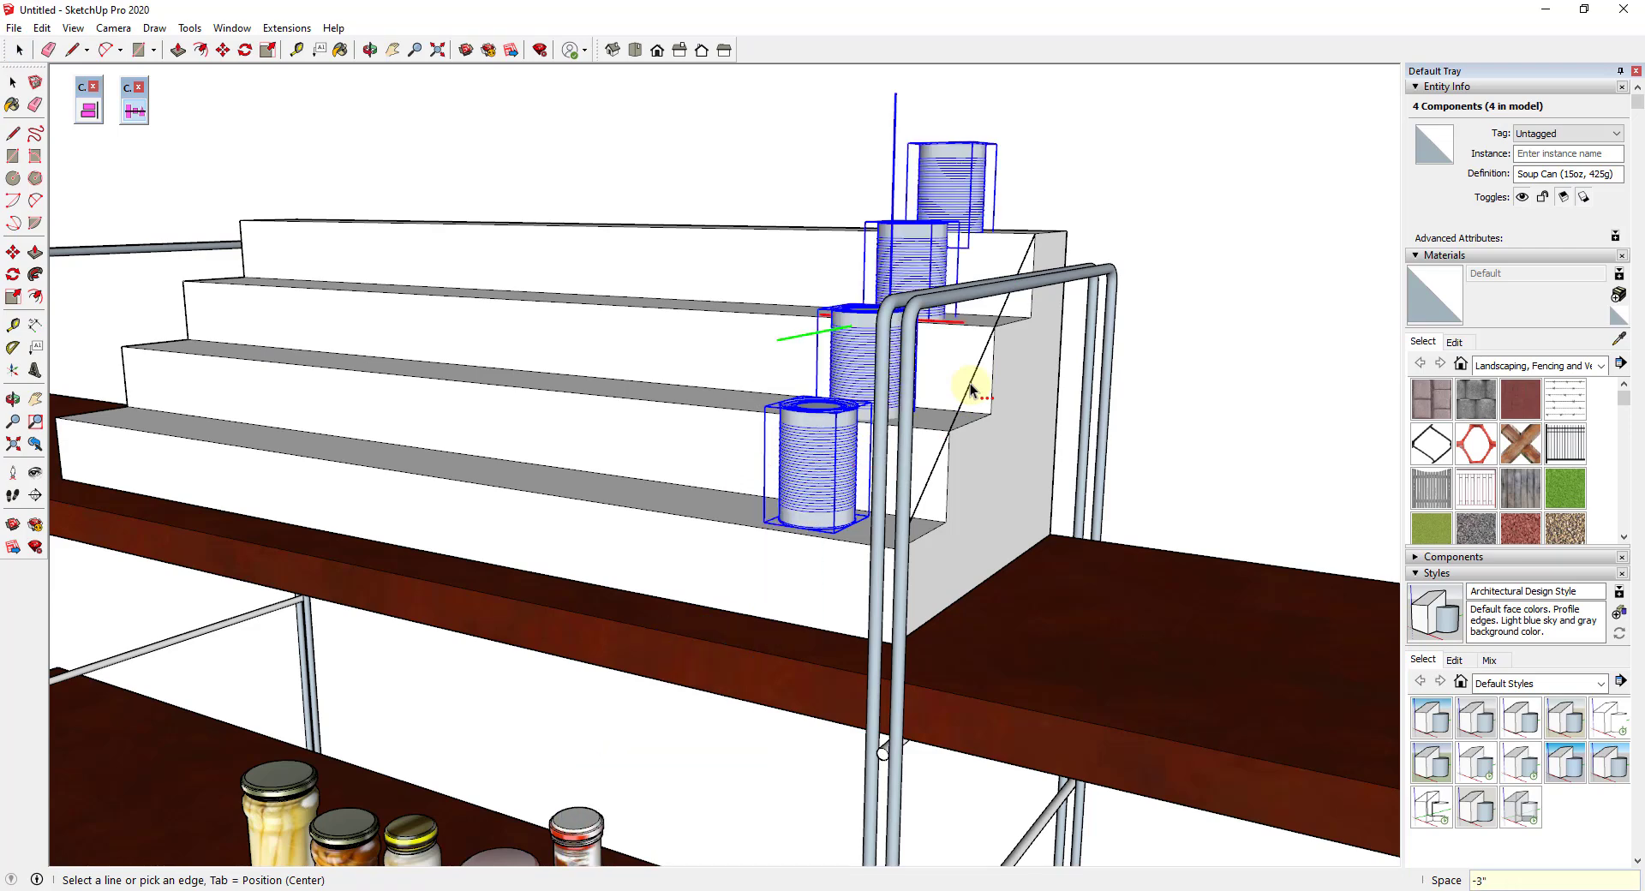
# Space the four soup cans 2" apart along the blue axis so they sit on the riser steps.
pyautogui.moveTo(958, 390); pyautogui.dragTo(822, 250, button='middle')
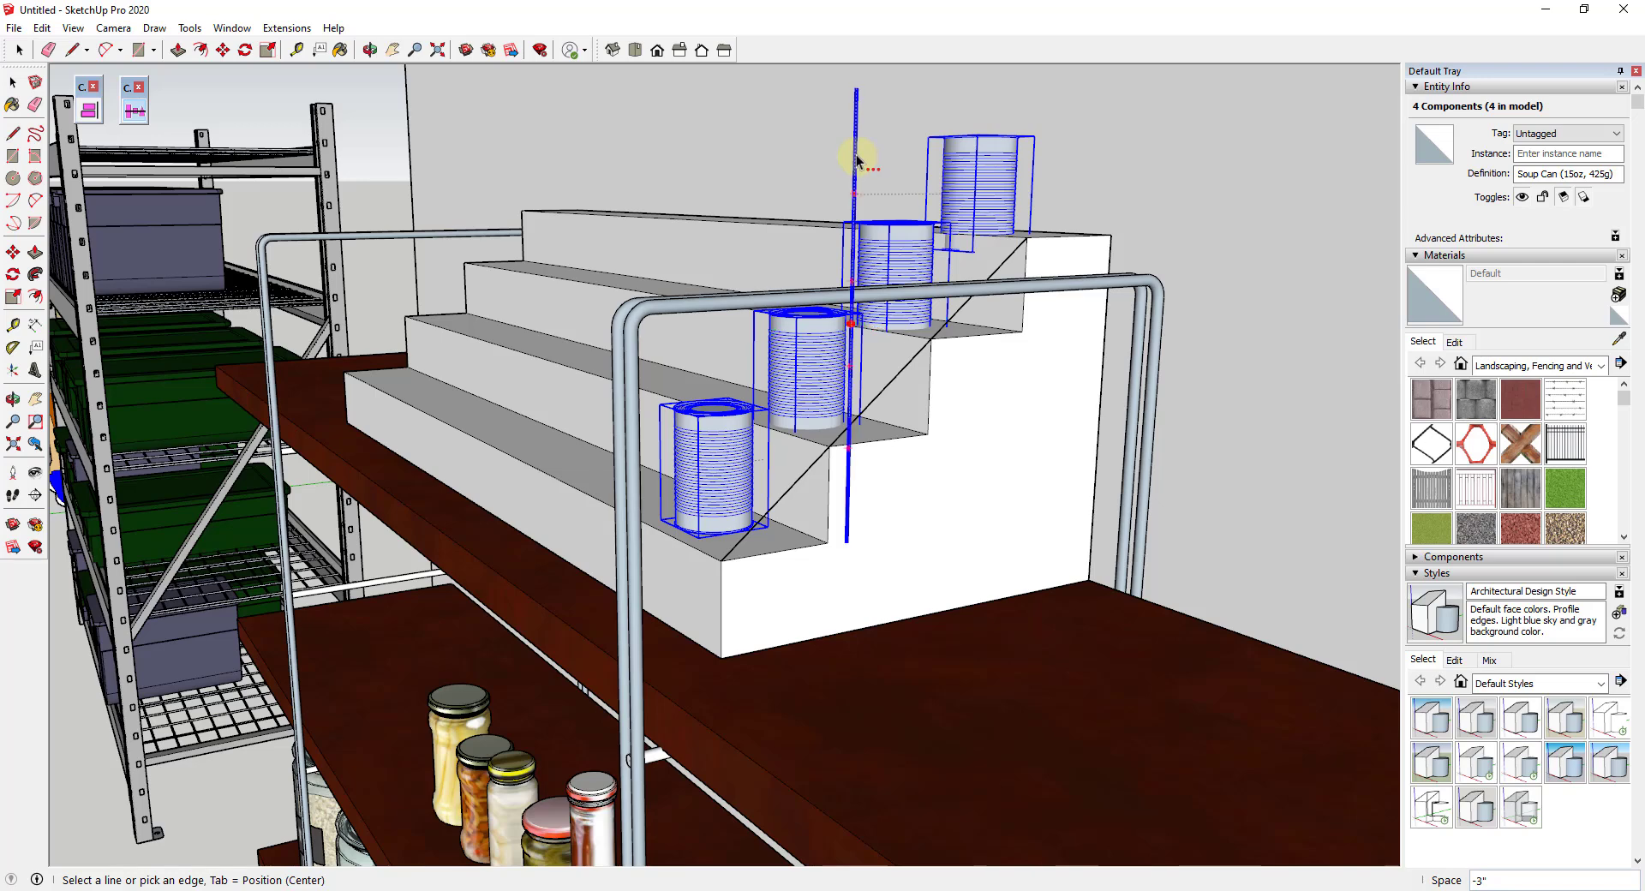
pyautogui.write('2')
pyautogui.press('Return')
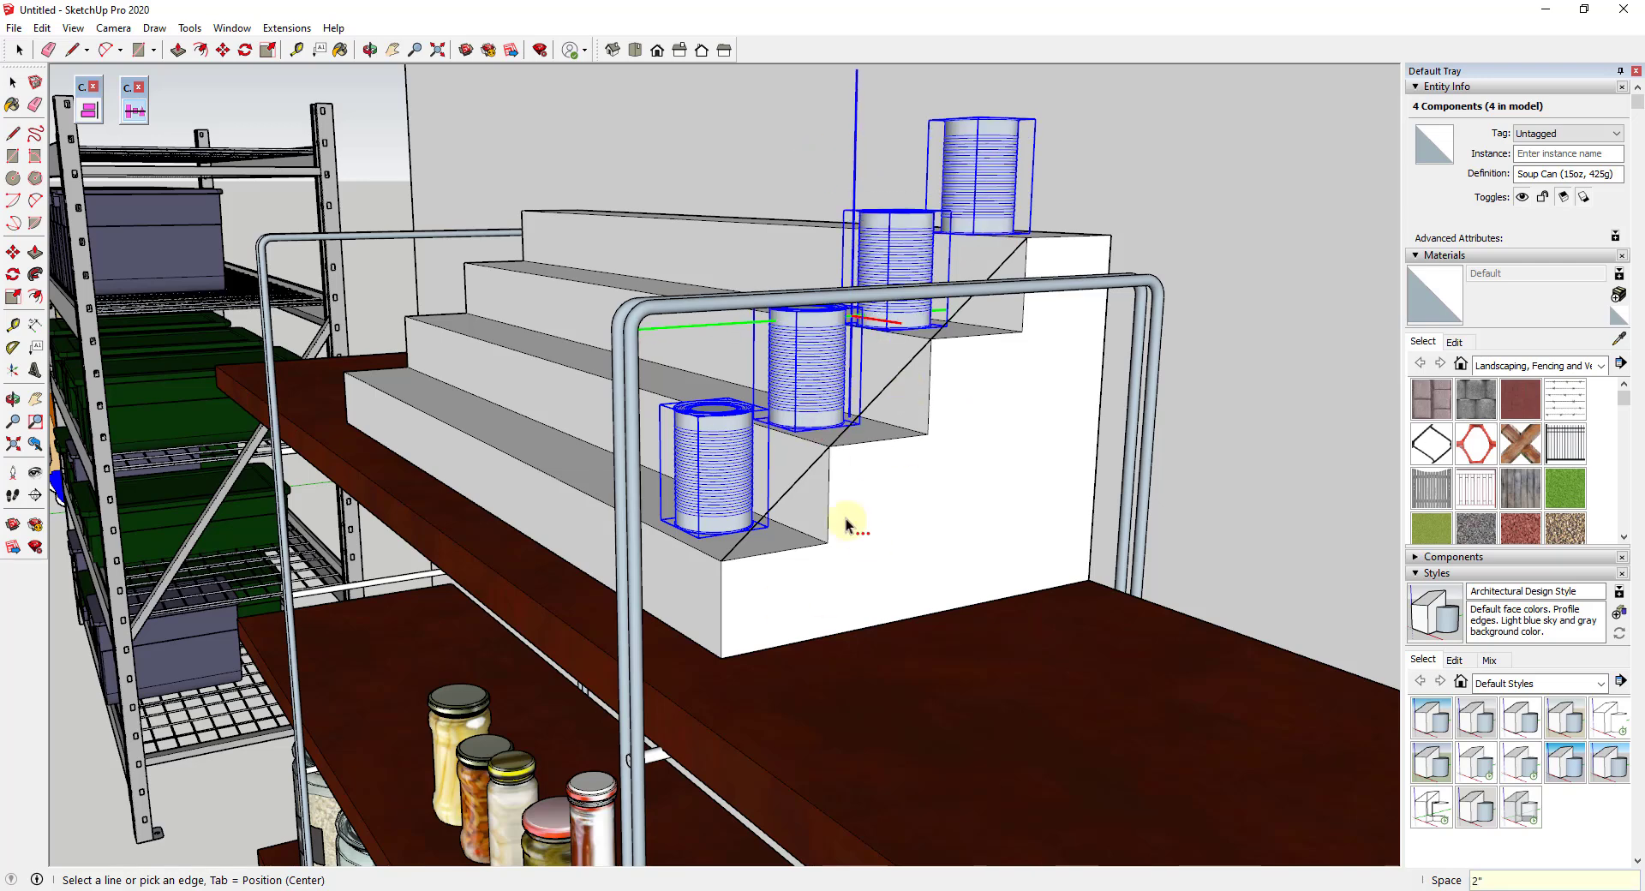
# Select the four stepped soup cans and combine them into one group.
pyautogui.moveTo(826, 422); pyautogui.dragTo(1205, 403, button='middle')
pyautogui.press('space')
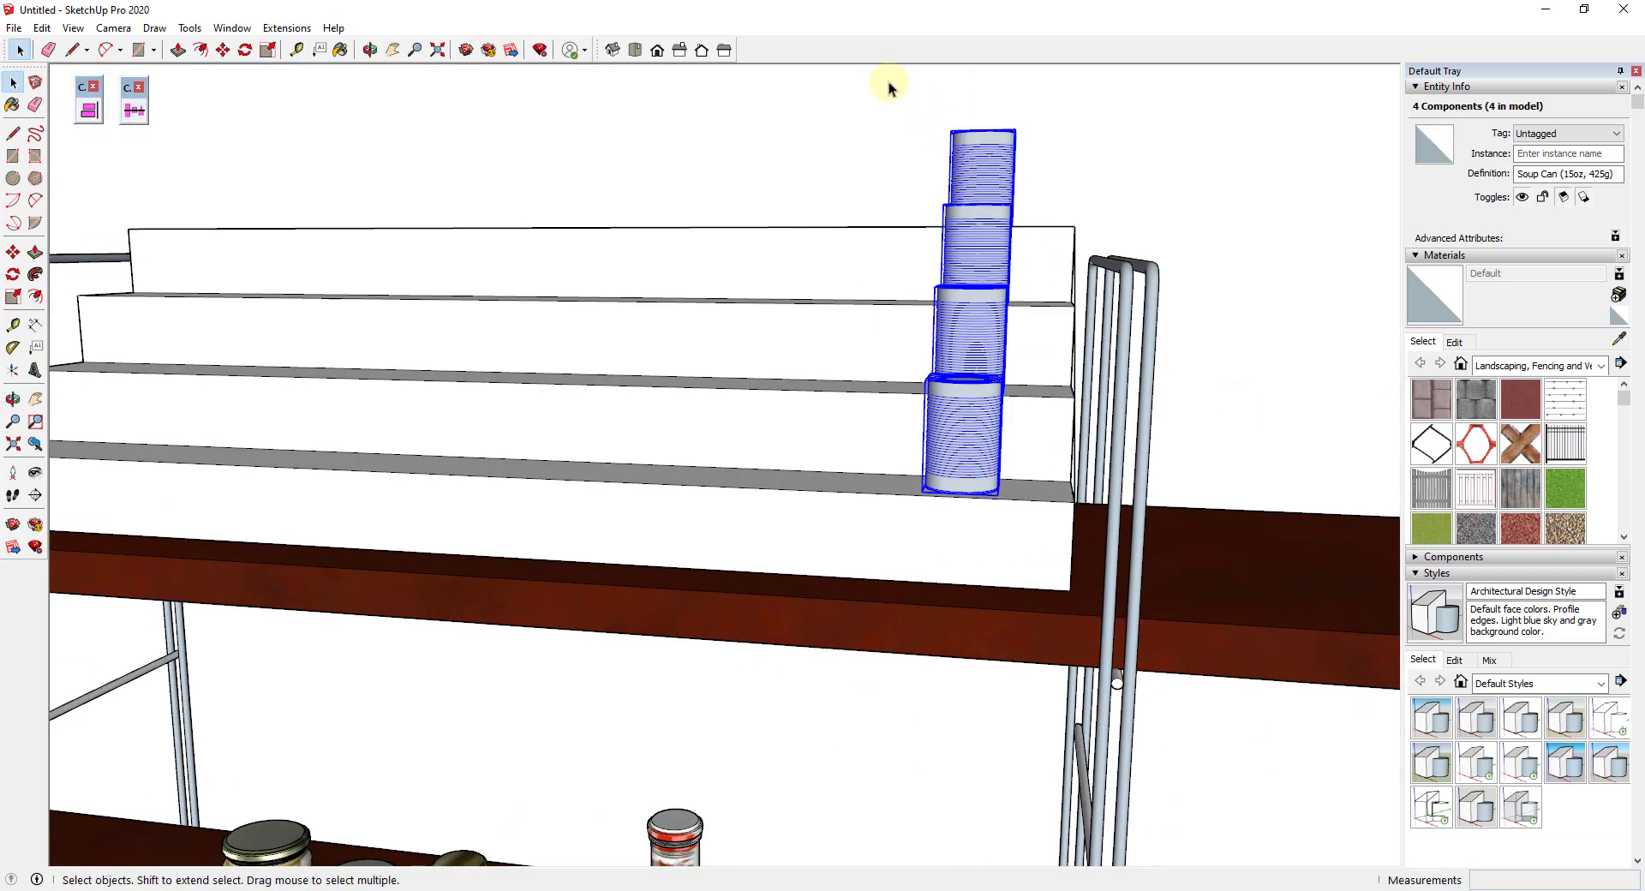
pyautogui.moveTo(885, 81); pyautogui.dragTo(1062, 545)
pyautogui.rightClick(988, 322)
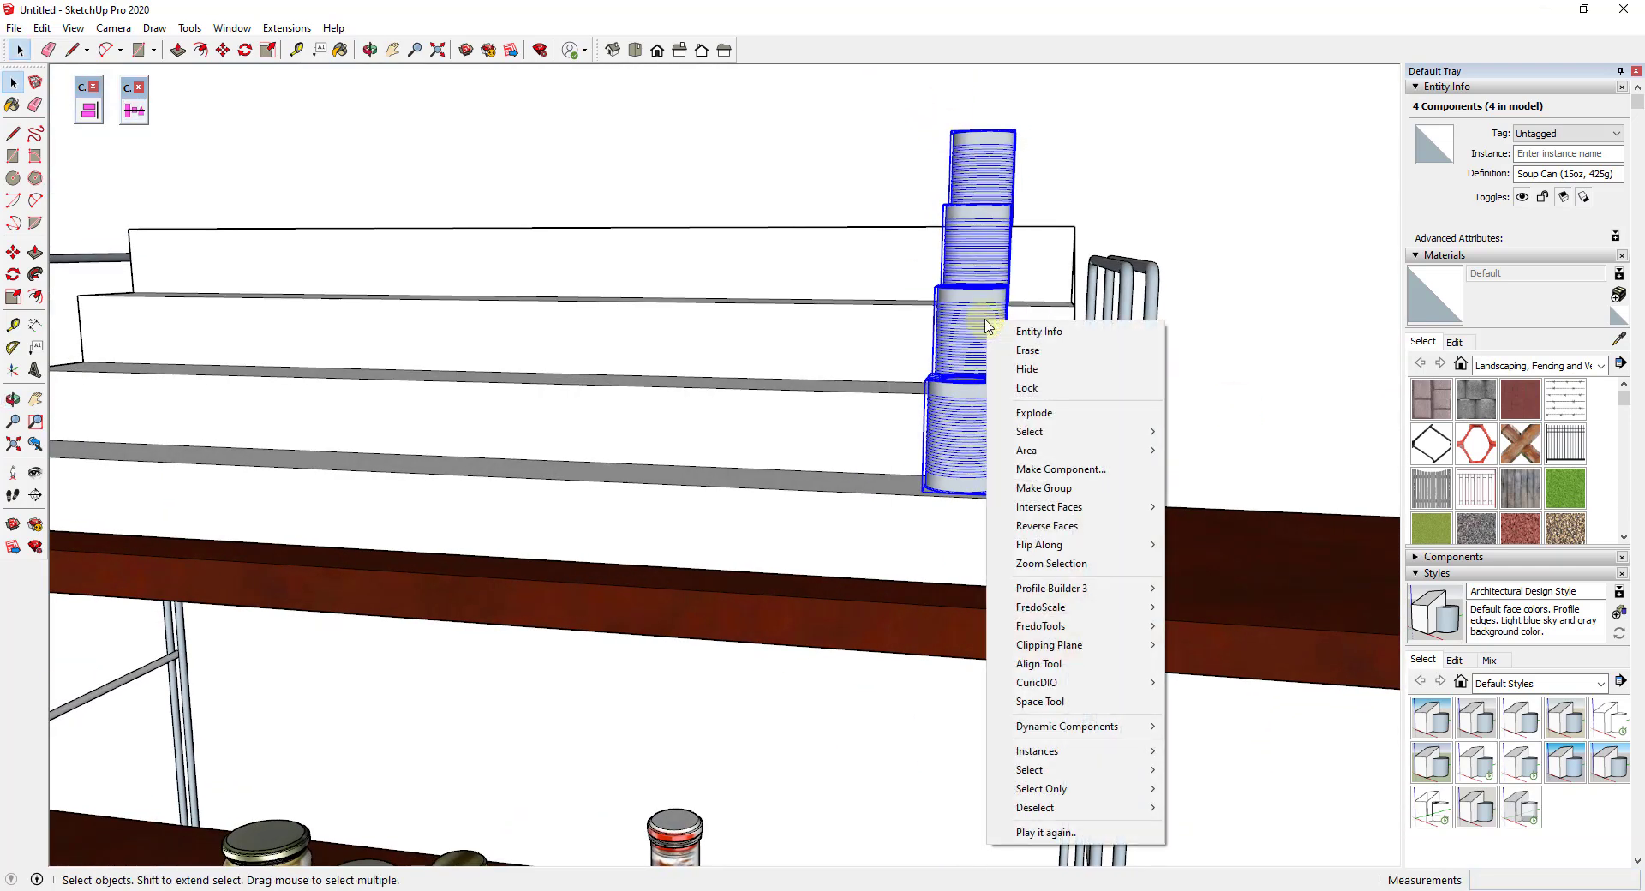
pyautogui.click(1057, 486)
# Duplicate the soup can group 3 times with Curic Space and space the groups -3" apart along the red axis.
pyautogui.click(134, 110)
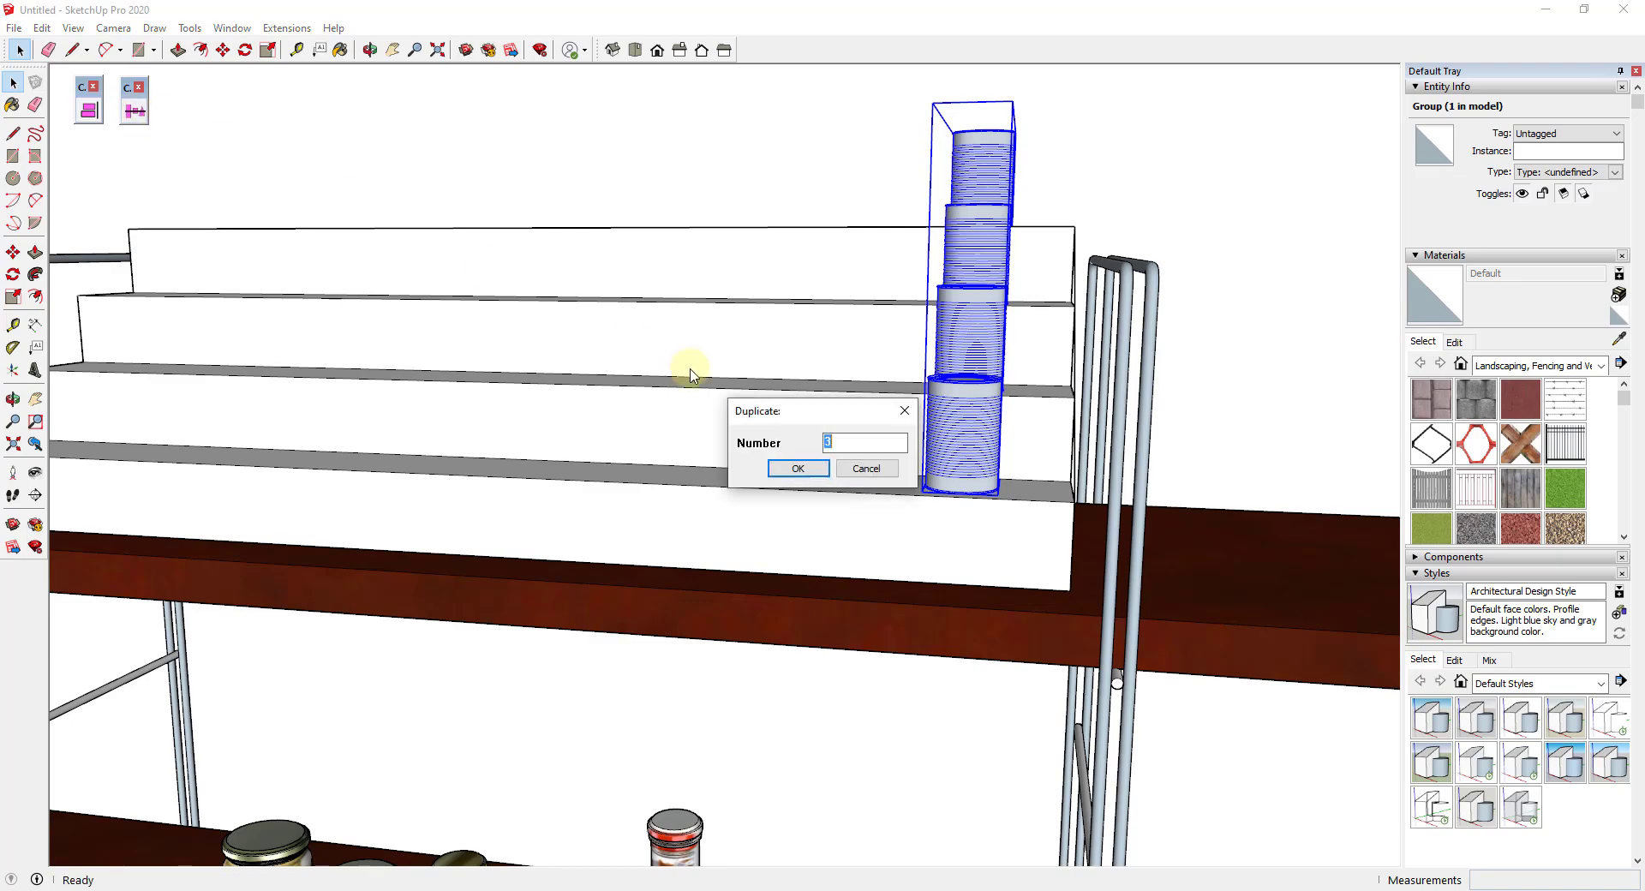
pyautogui.click(795, 474)
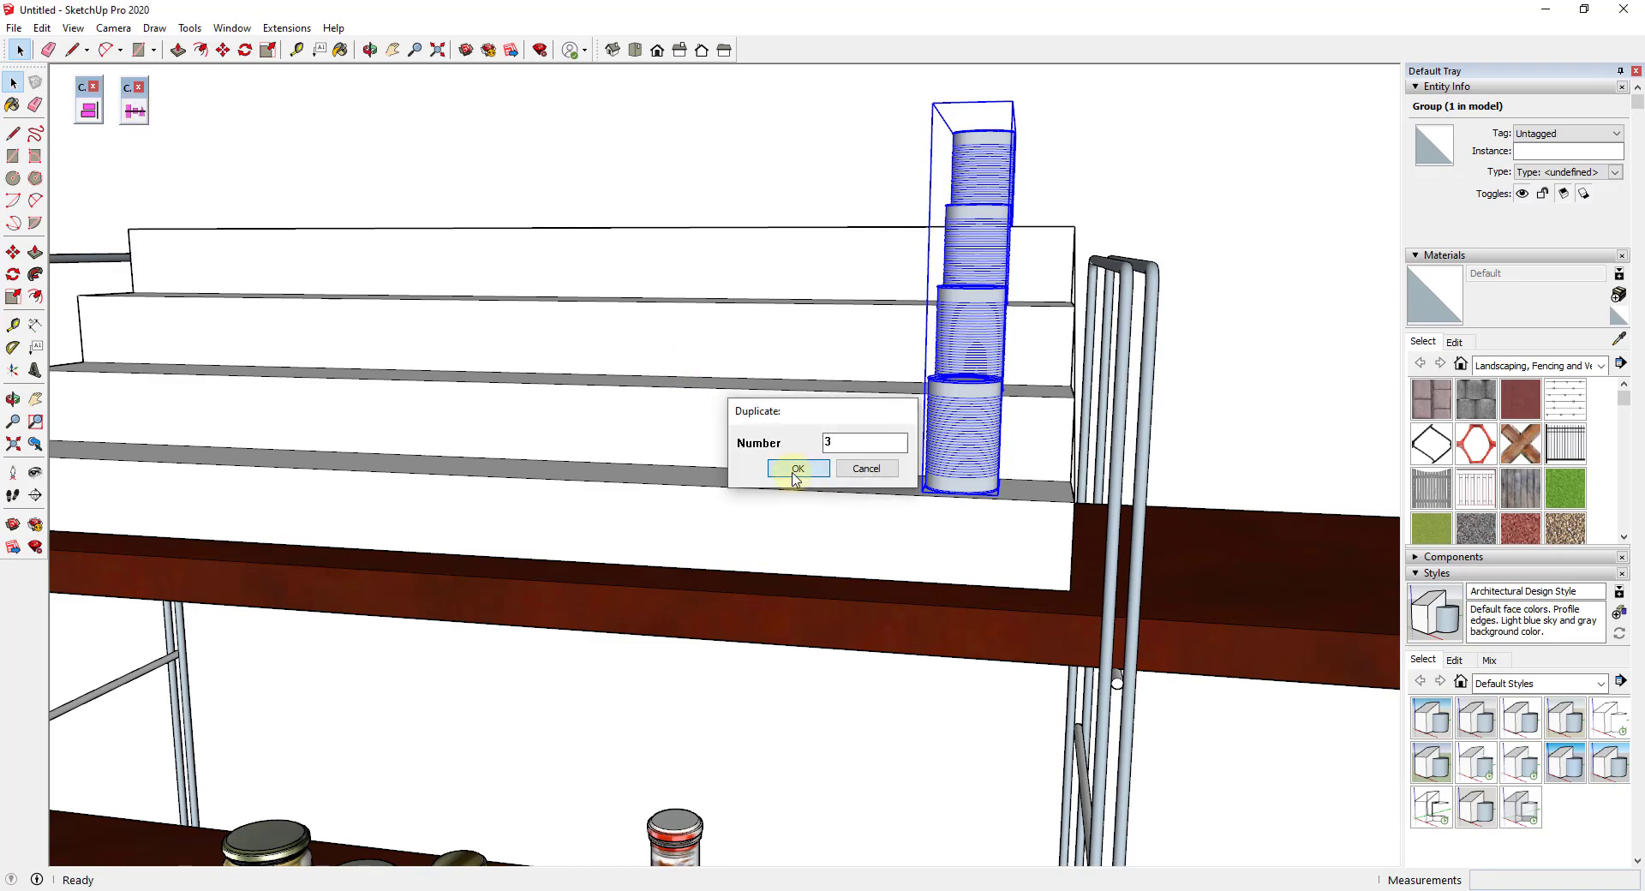
pyautogui.moveTo(795, 477); pyautogui.dragTo(804, 528, button='middle')
pyautogui.click(917, 297)
pyautogui.write('-3')
pyautogui.press('Return')
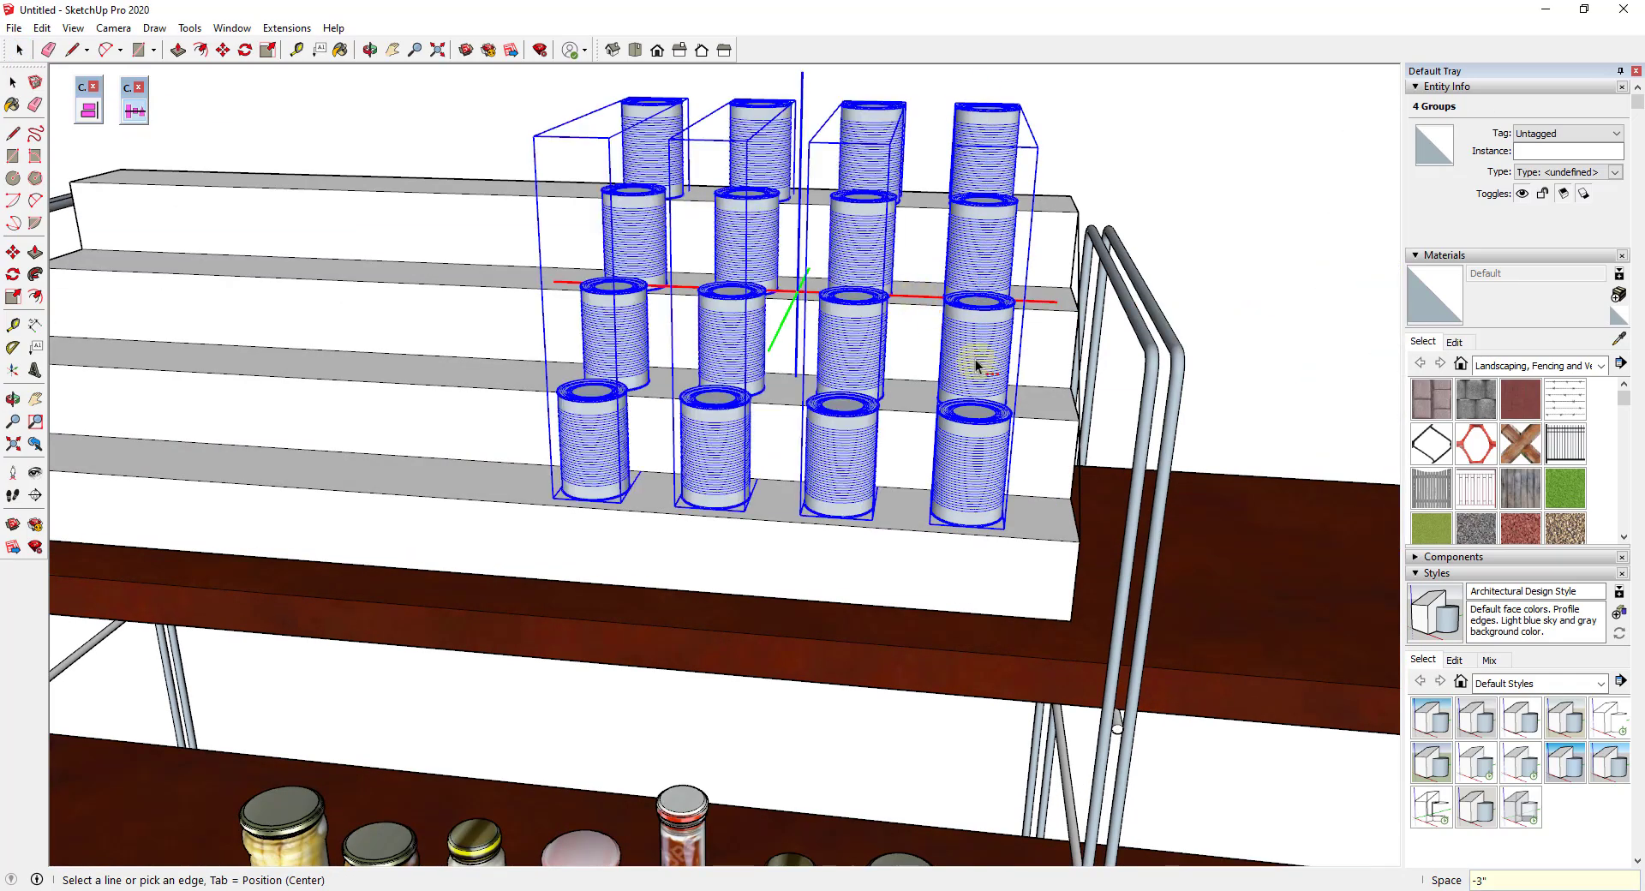
pyautogui.moveTo(977, 355); pyautogui.dragTo(845, 357, button='middle')
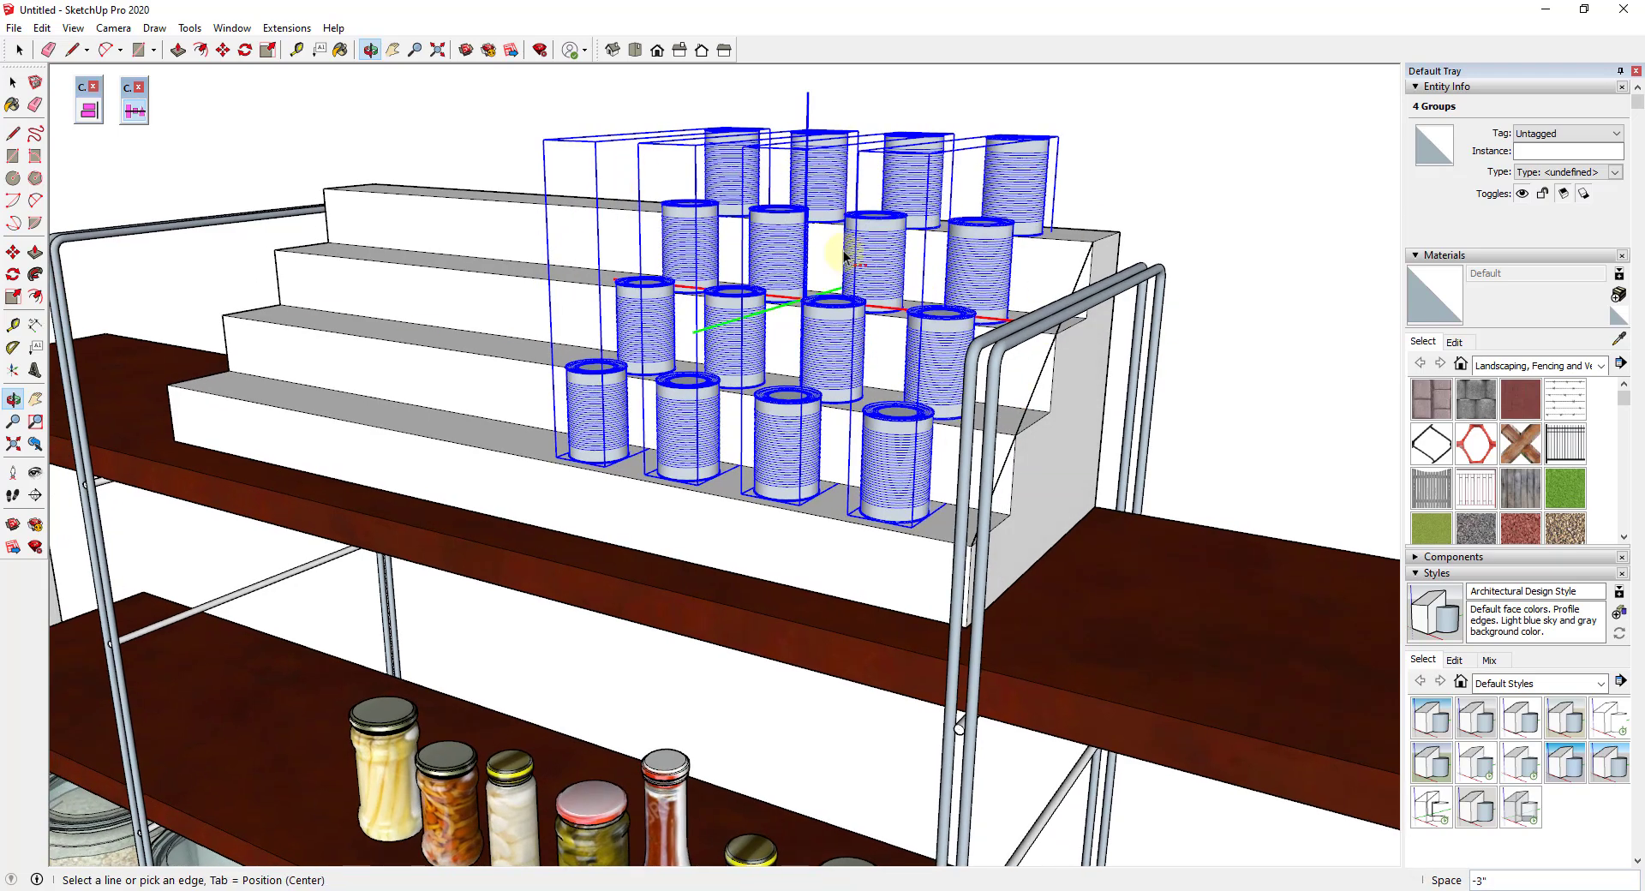
pyautogui.moveTo(853, 257); pyautogui.dragTo(1049, 407, button='middle')
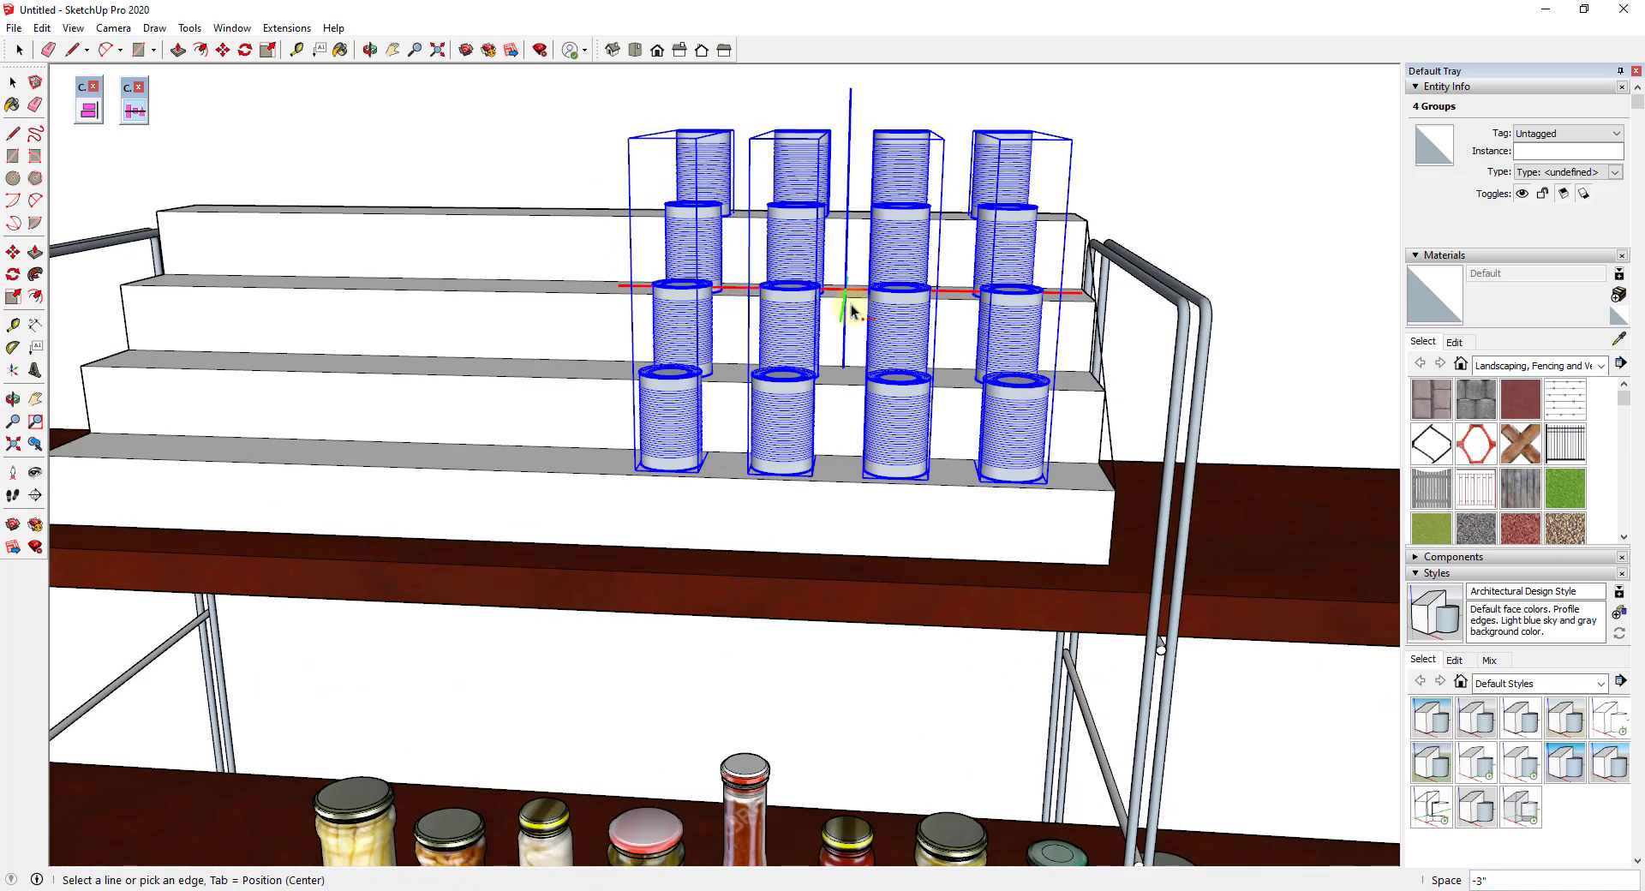